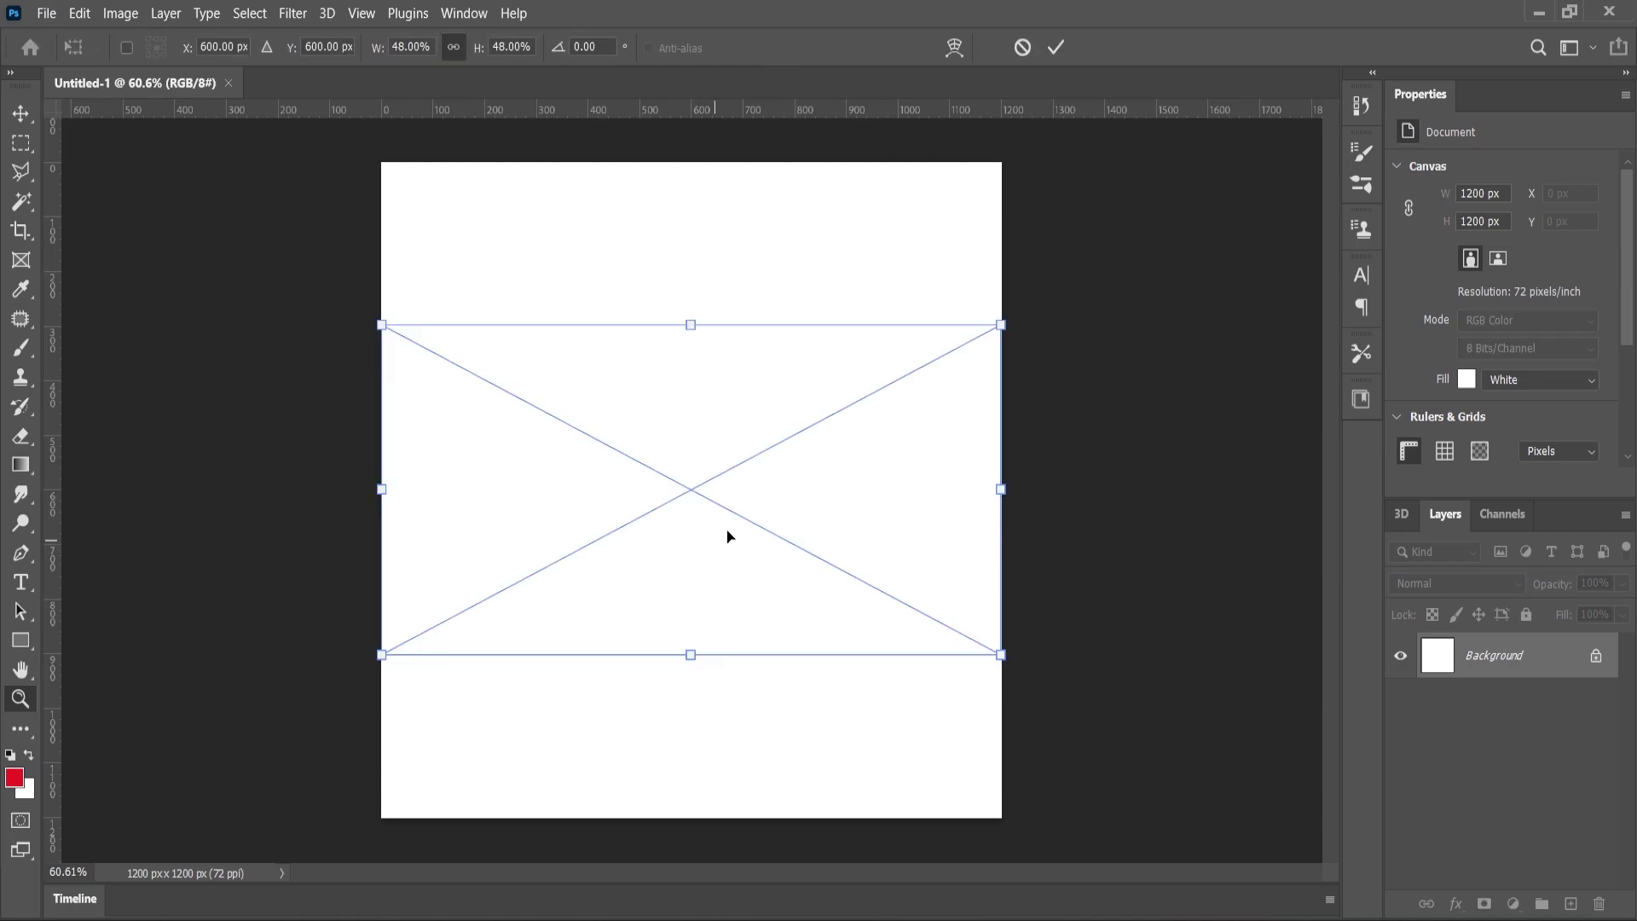
Step: Enlarge the placed mountain image to about 50.5% so it spans the canvas width and move it slightly up
left_click_drag(1001, 325, 1016, 309)
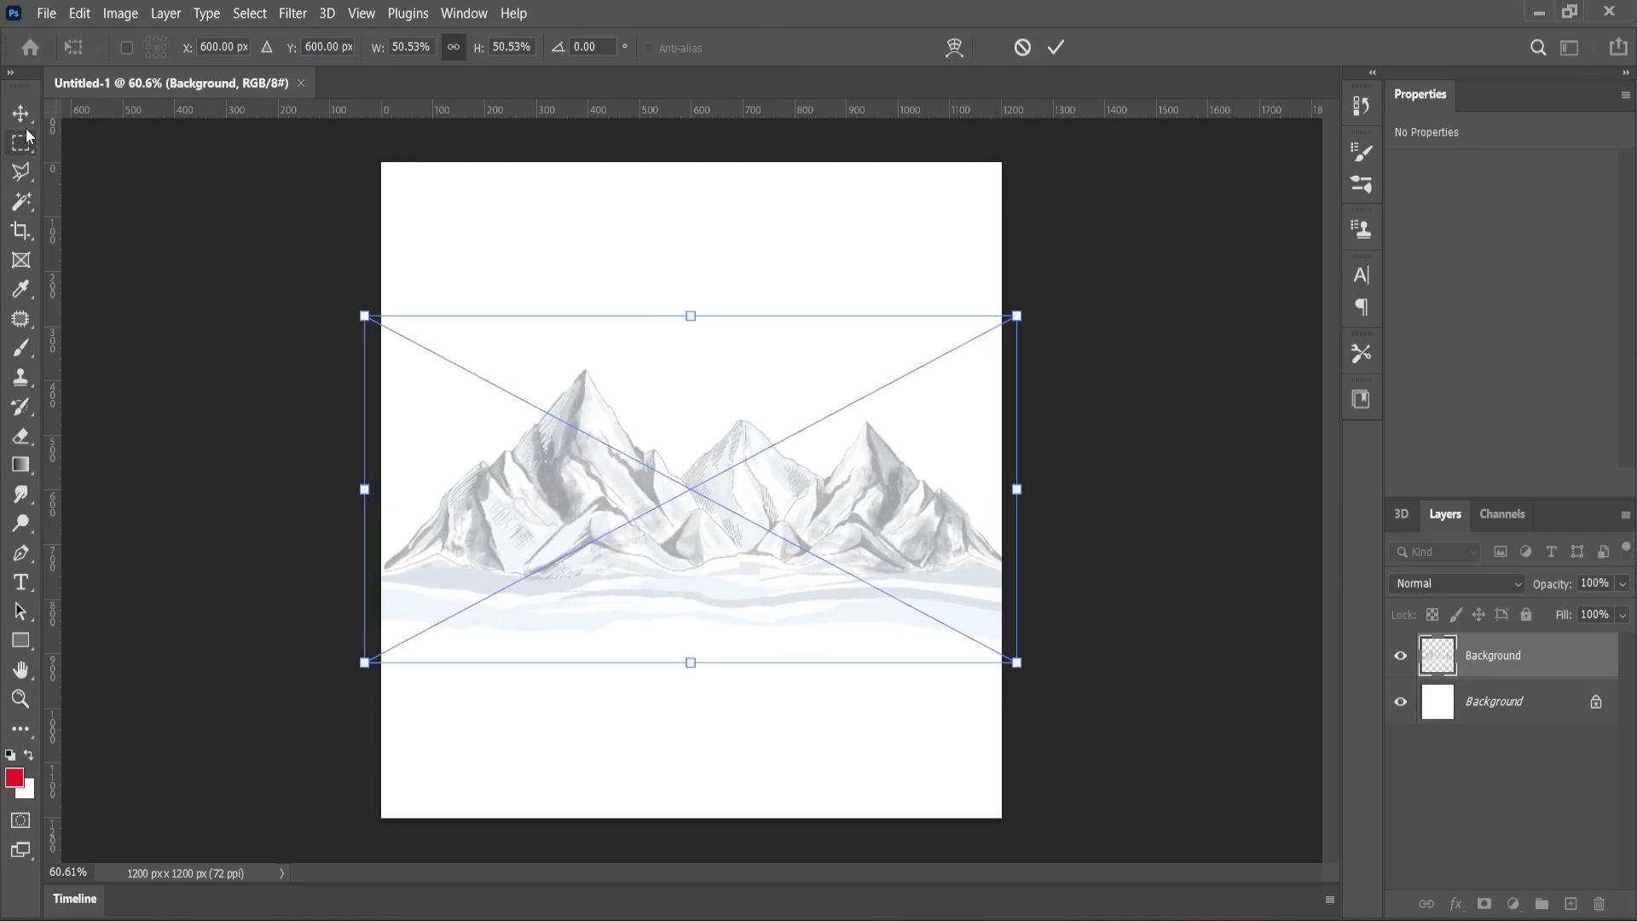
key("Return")
mouse_move(721, 520)
left_mouse_down()
mouse_move(719, 469)
mouse_move(720, 487)
left_mouse_up()
left_click(225, 511)
scroll(731, 411, "down", 1)
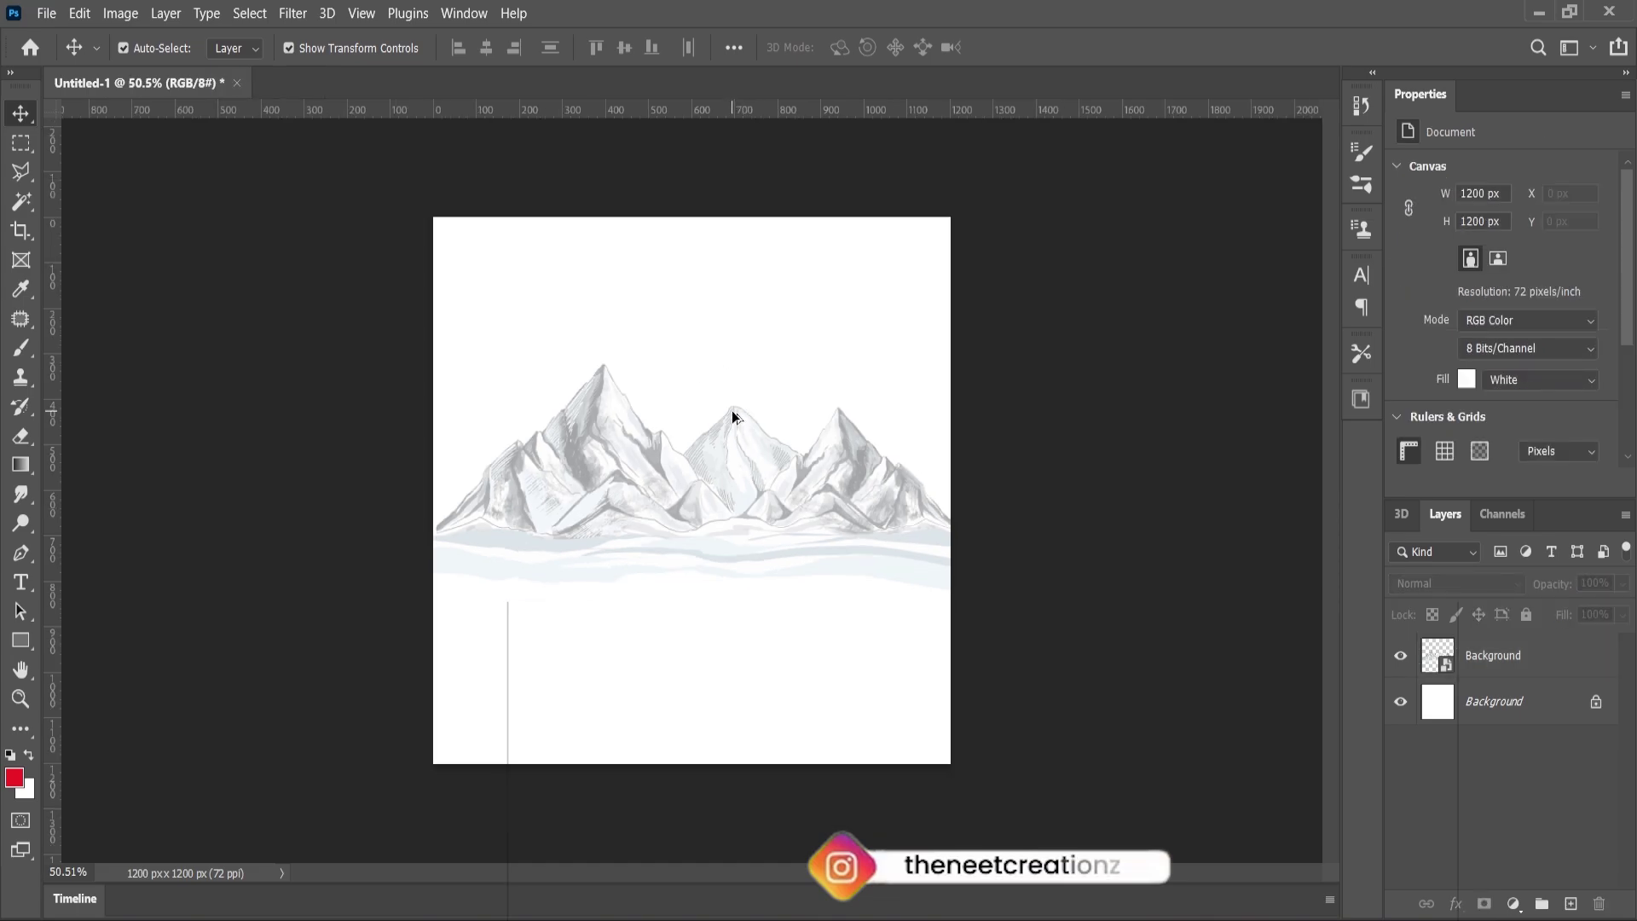
scroll(776, 486, "up", 1)
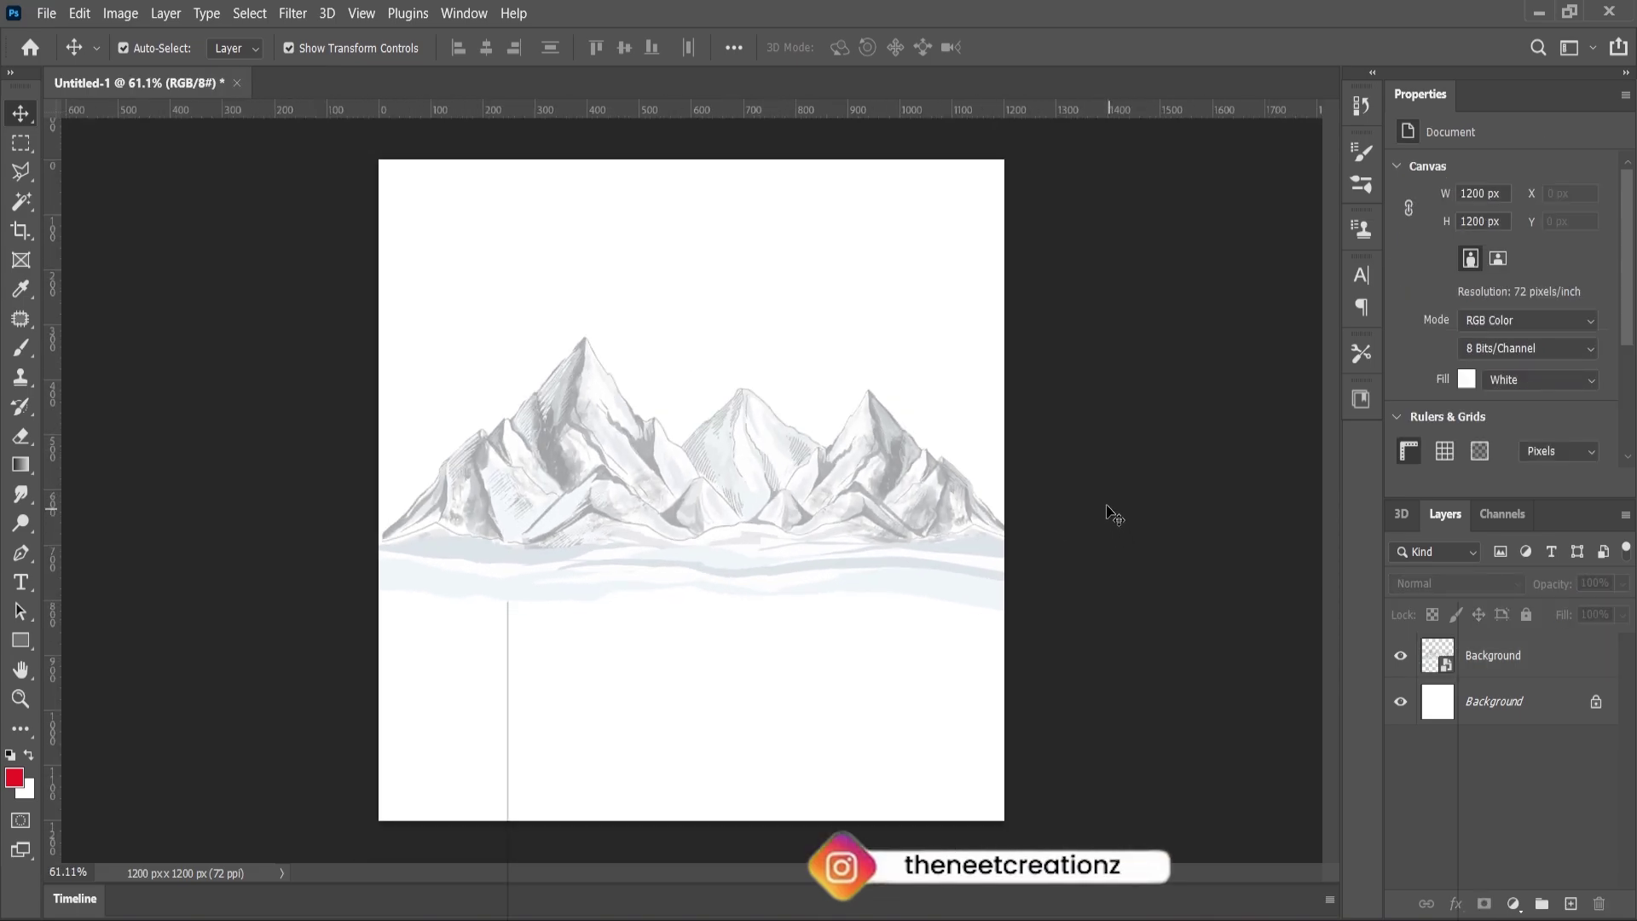
scroll(1113, 516, "down", 1)
scroll(752, 621, "up", 1)
Step: Draw a rectangle of about 1237 × 48 px along the canvas's bottom edge and fill it with red
left_click(20, 639)
left_click_drag(366, 807, 1009, 823)
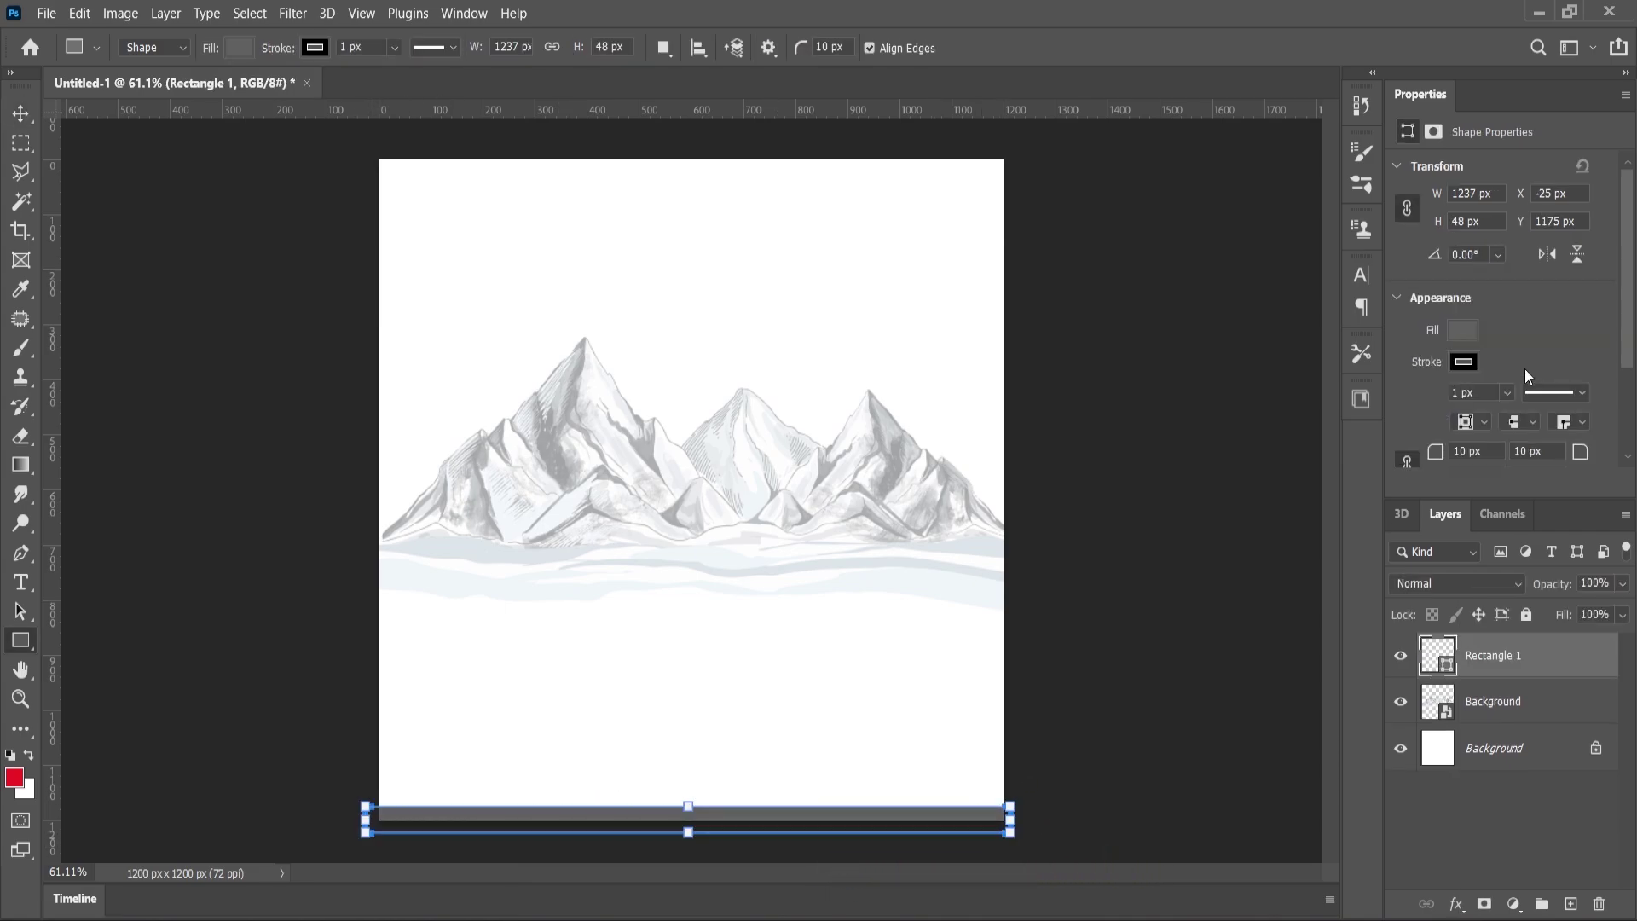
left_click(1463, 331)
double_click(1345, 450)
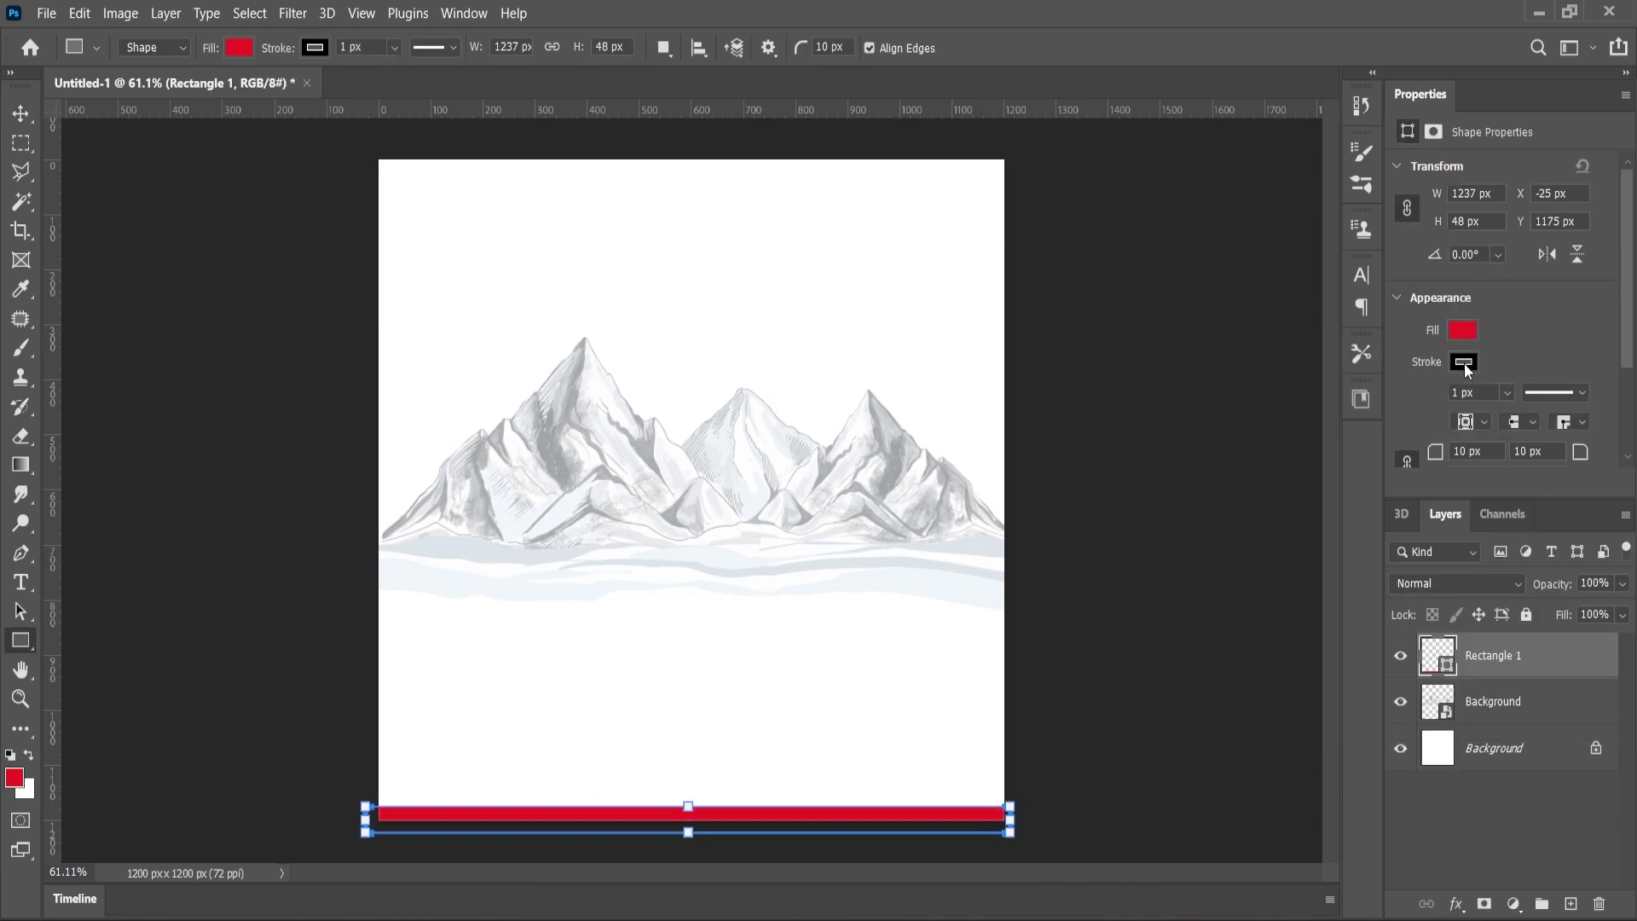
Step: Remove the red rectangle's stroke and set its corner radius to 0 px
left_click(1464, 363)
left_click(1353, 404)
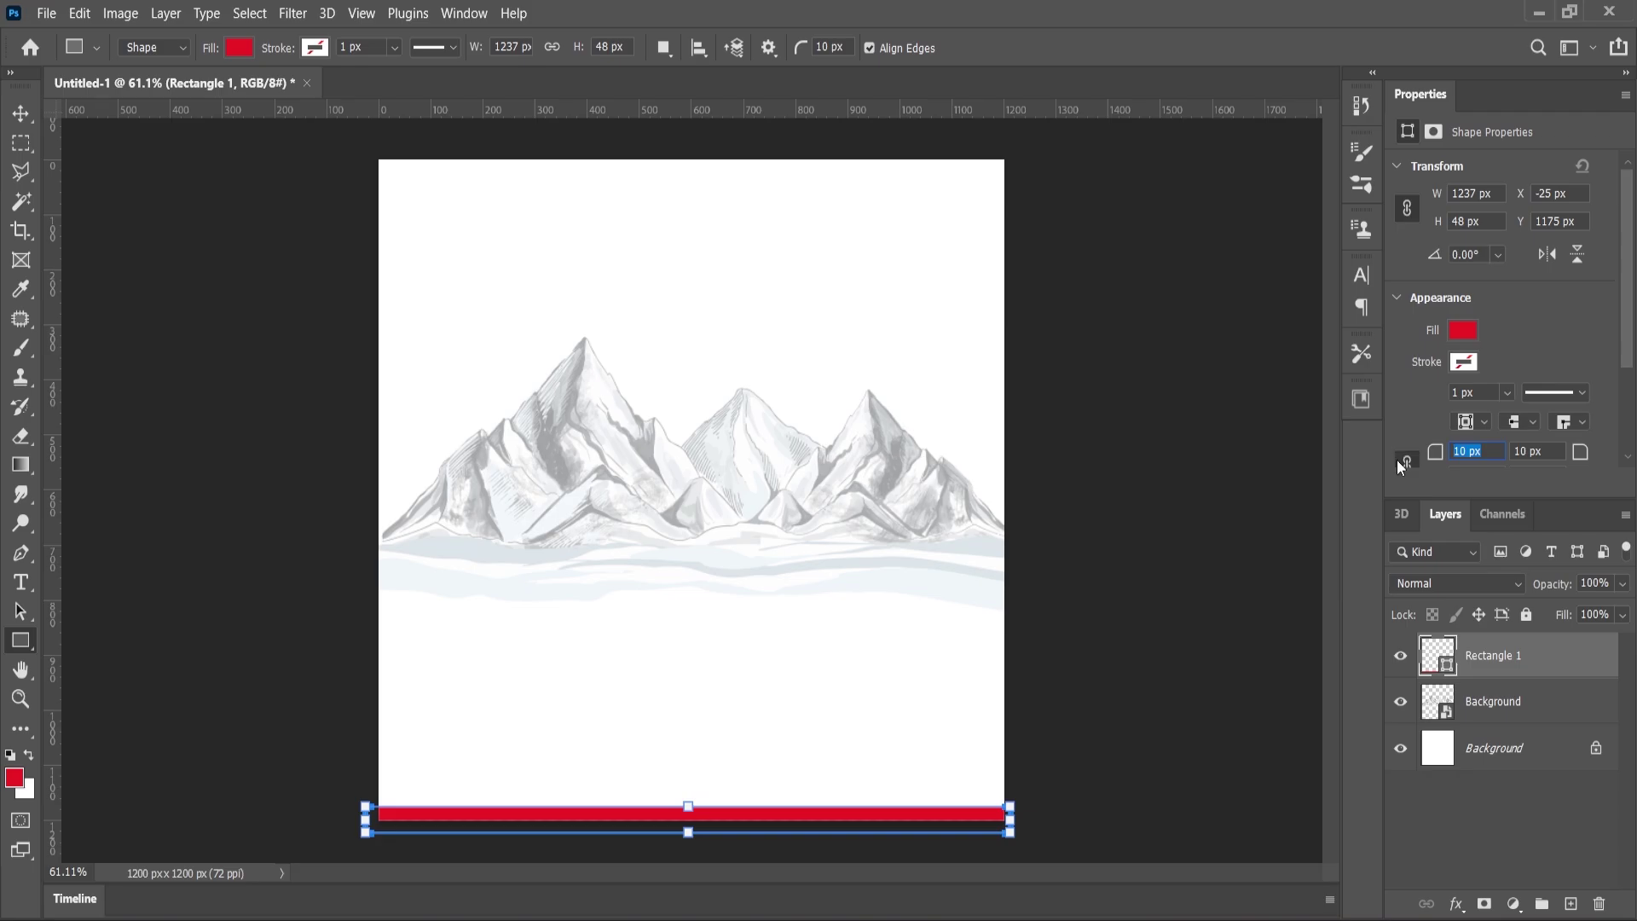
type("0")
key("Return")
Step: Move the red rectangle slightly down so only a thin strip shows at the canvas's bottom edge
left_click(22, 113)
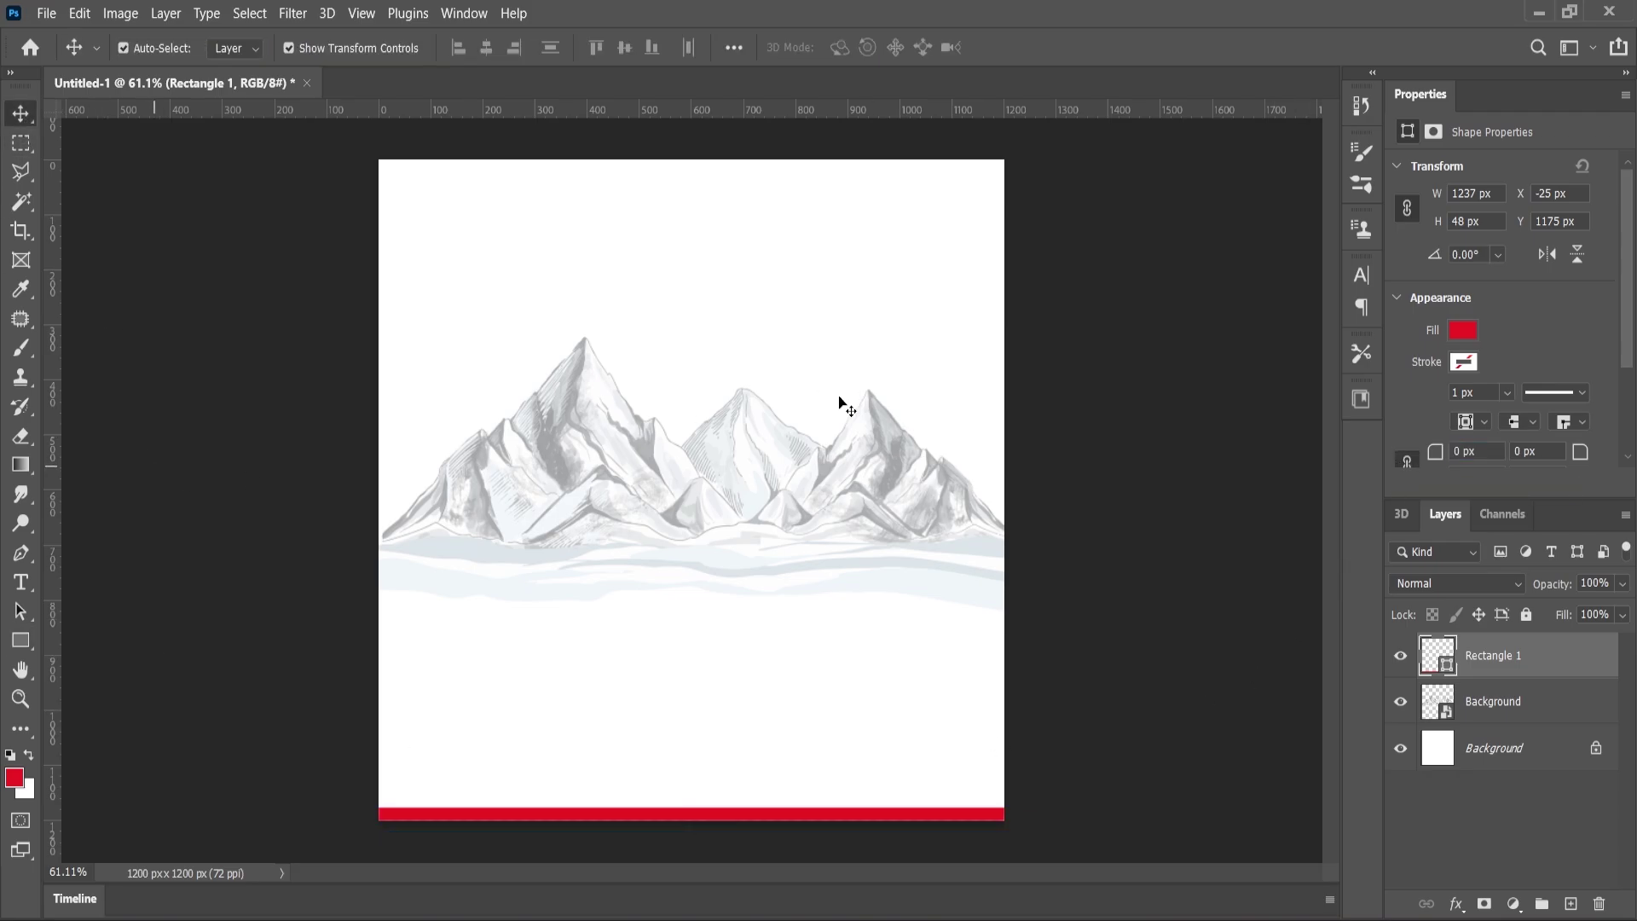
scroll(705, 743, "up", 5)
left_click_drag(721, 742, 723, 754)
scroll(735, 596, "down", 3)
scroll(729, 622, "down", 3)
left_click(1012, 588)
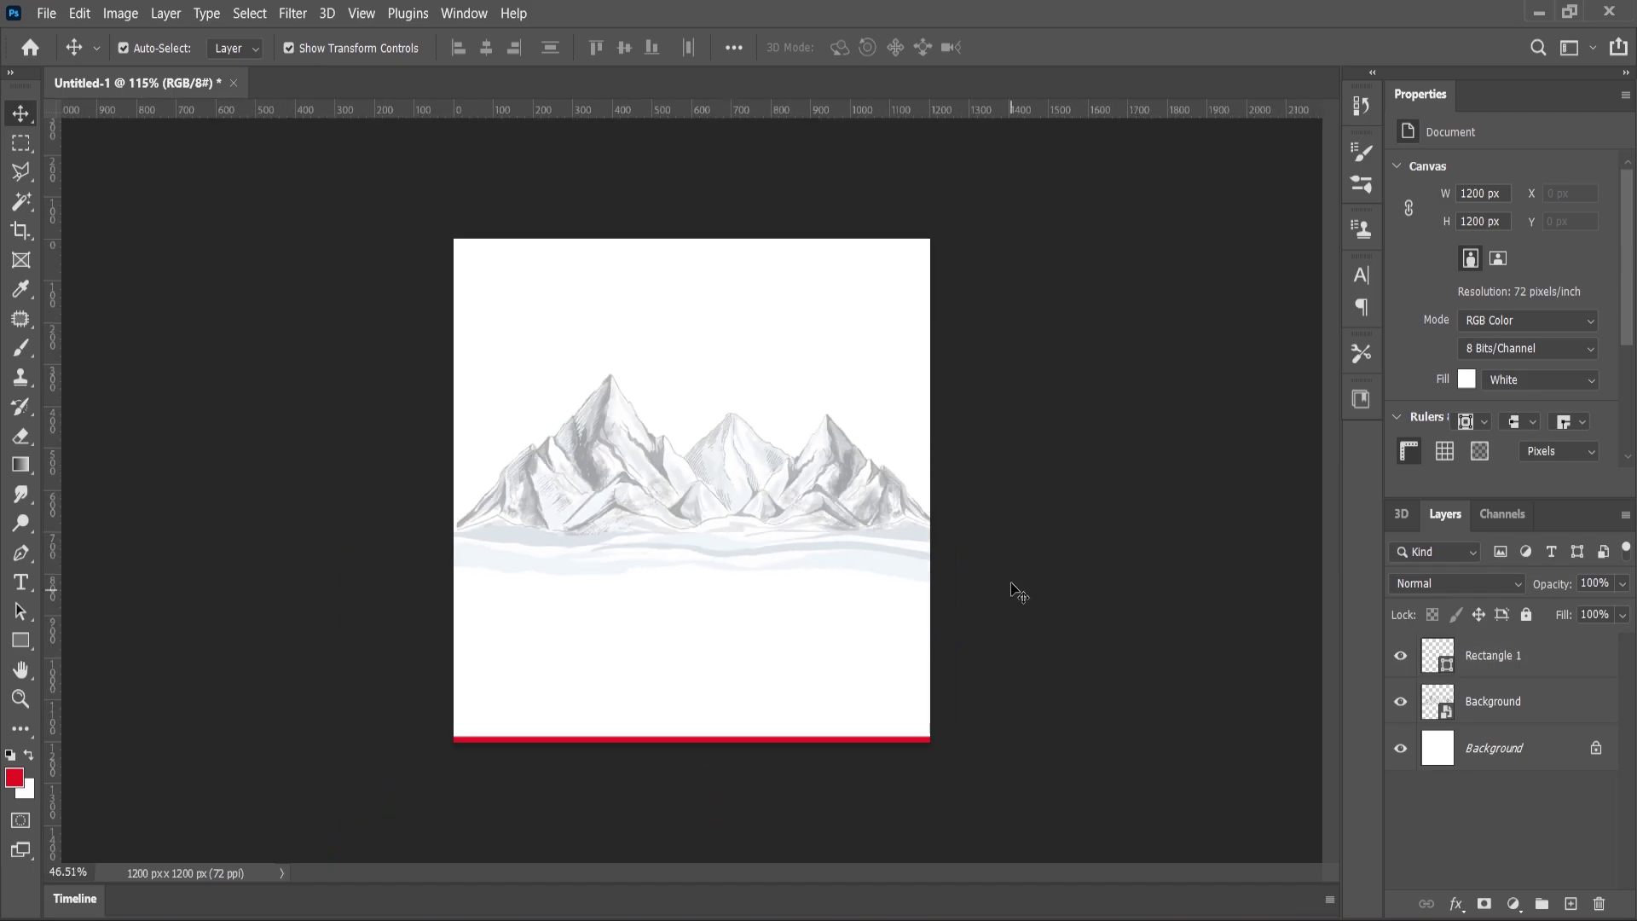
scroll(989, 581, "up", 2)
Step: Place the Rays image over the canvas's upper part at about 62.1% and move its layer beneath the mountain layer
key("alt+Tab")
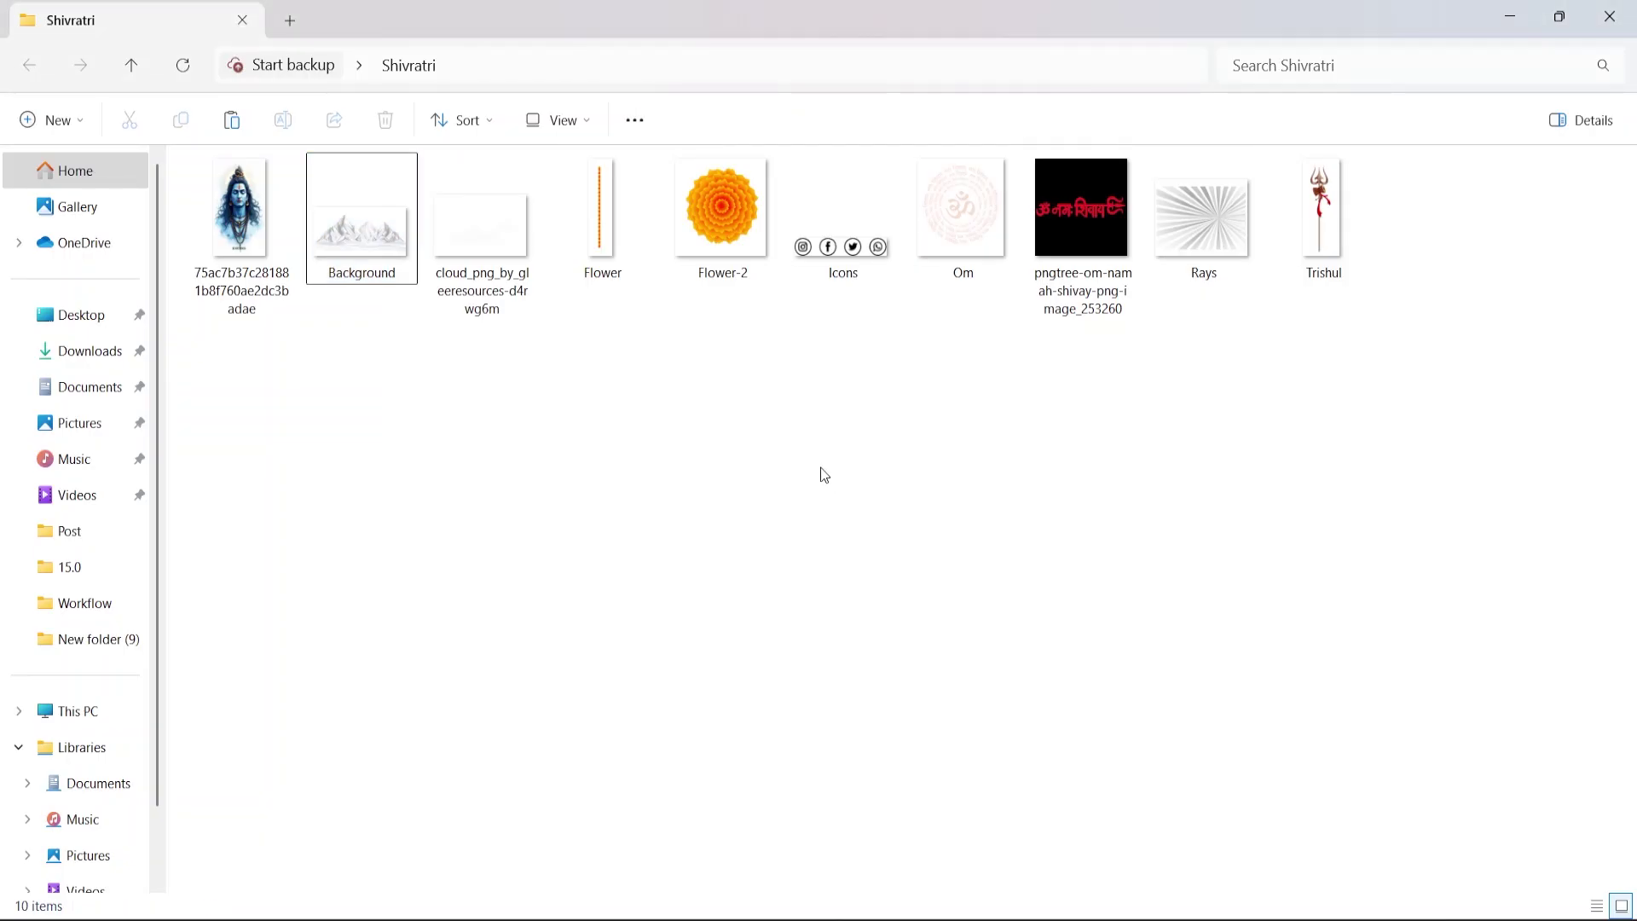
left_click_drag(1202, 211, 768, 571)
left_click_drag(998, 232, 1013, 220)
left_click_drag(854, 439, 854, 333)
key("Return")
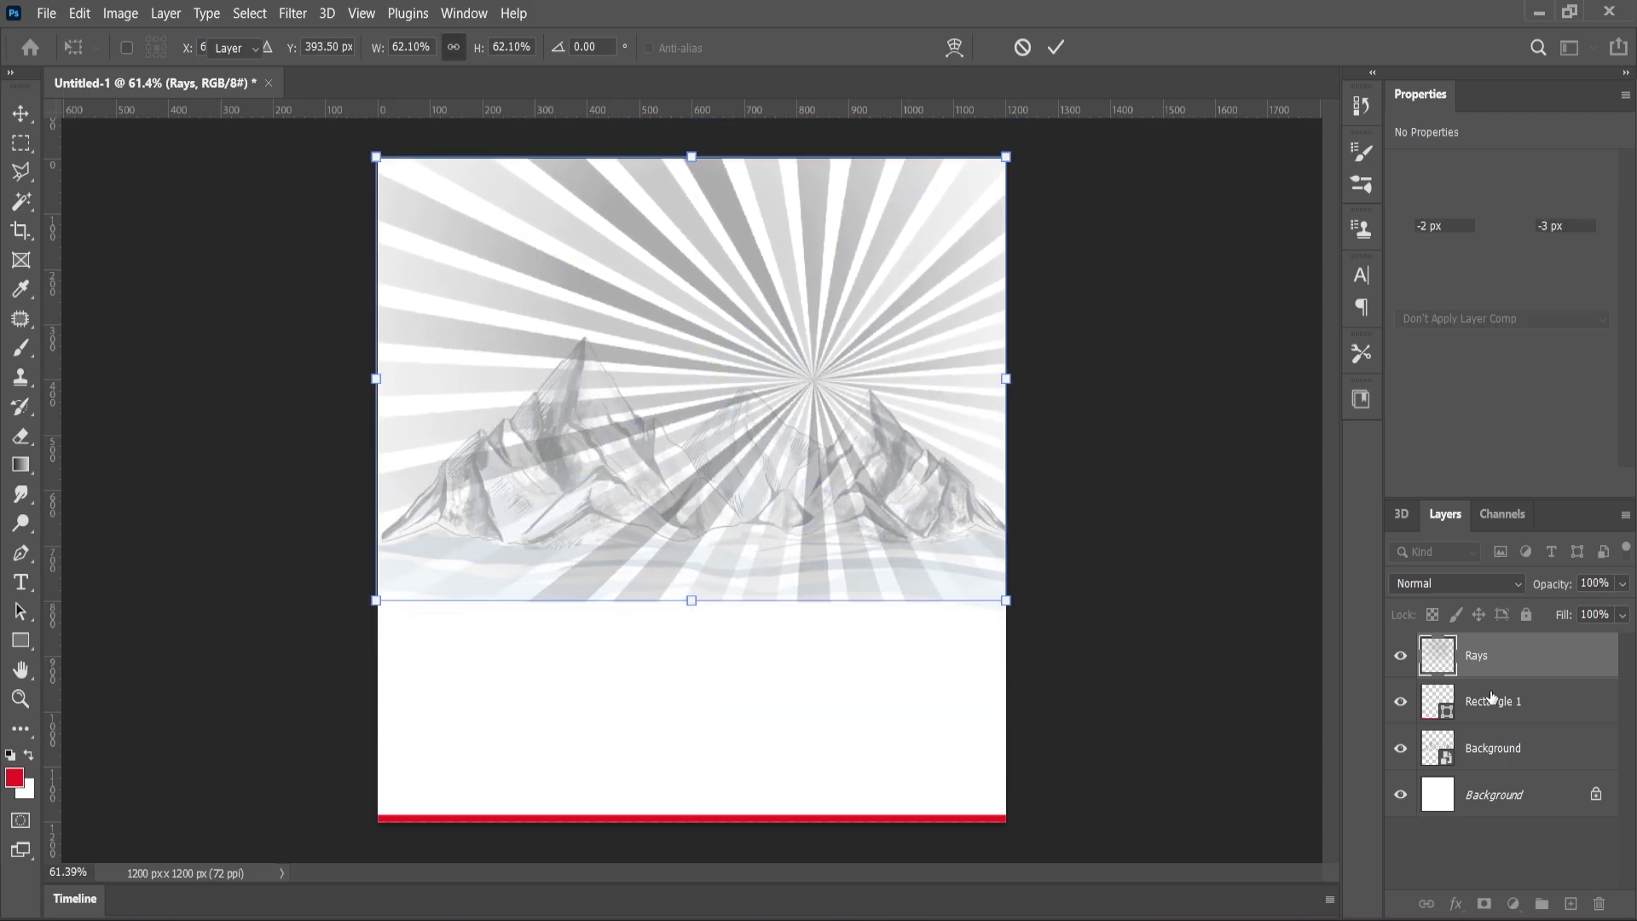
left_click_drag(1487, 657, 1486, 759)
Step: Add a layer mask to the Rays layer, fade its lower part with a black-to-white linear gradient, and set the layer's opacity to 20%
scroll(896, 471, "up", 1)
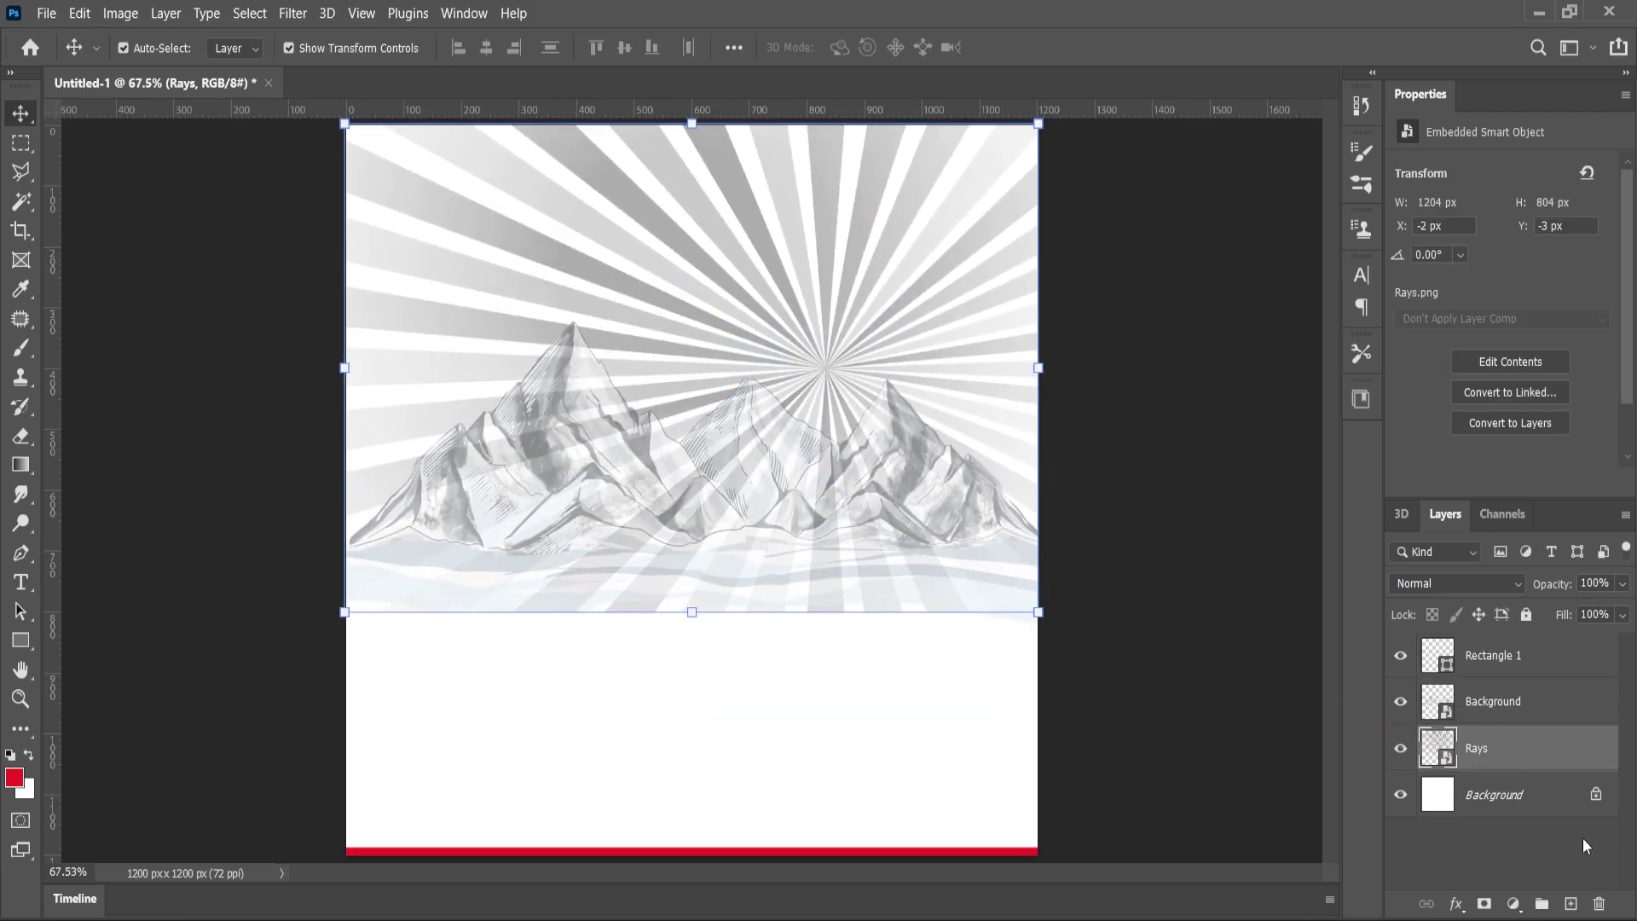
left_click(23, 465)
scroll(715, 591, "down", 2)
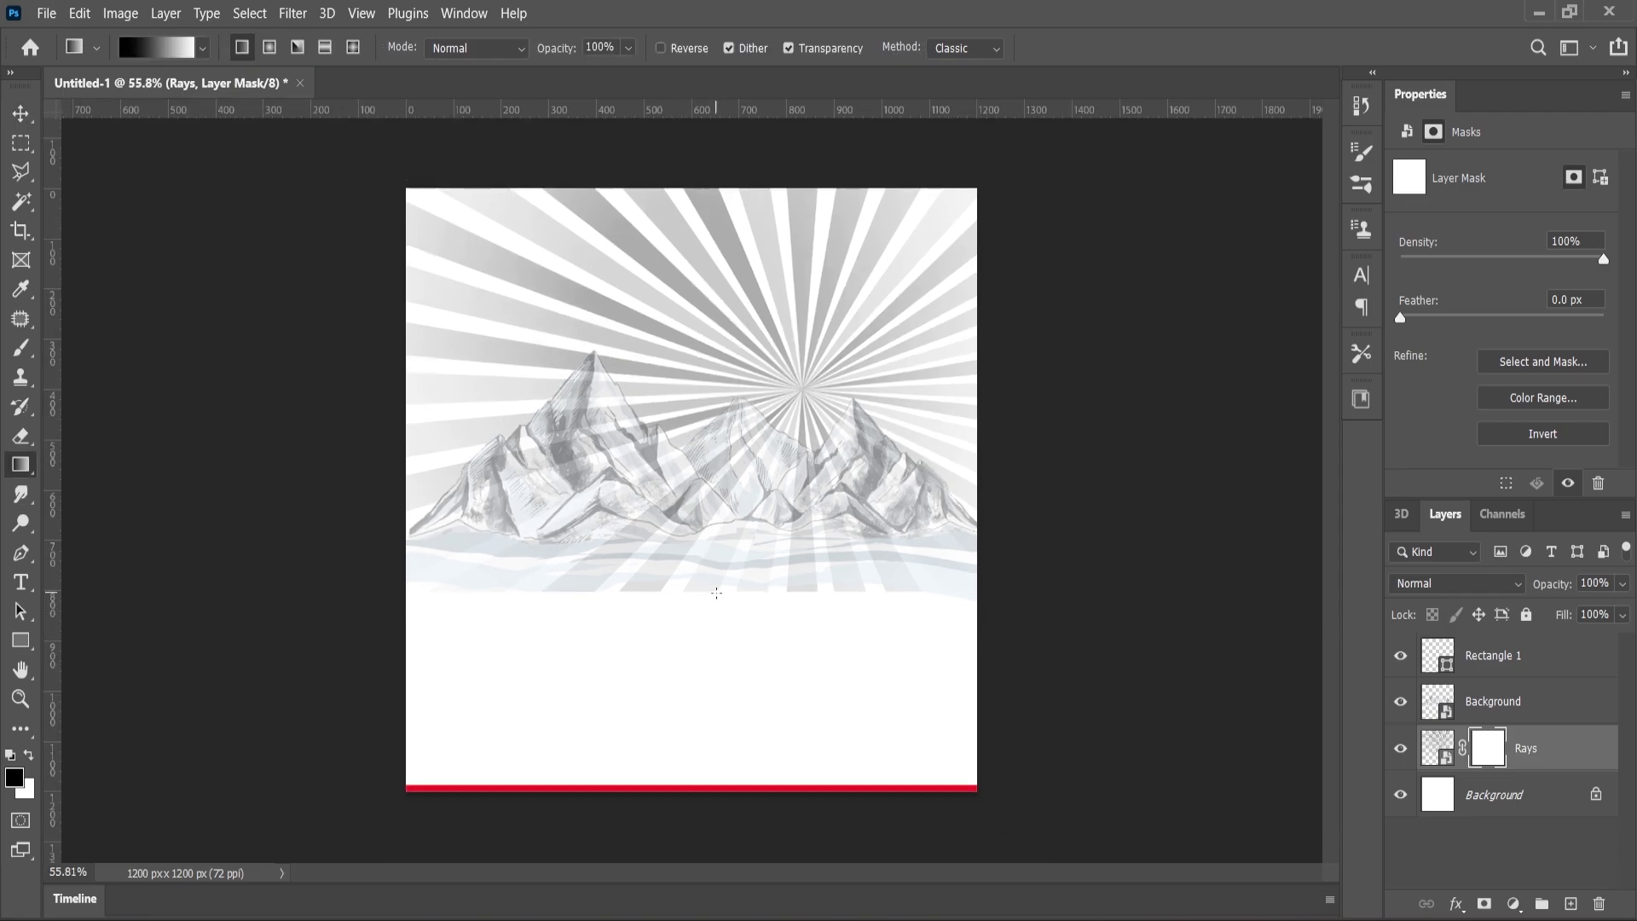
left_click_drag(728, 301, 712, 241)
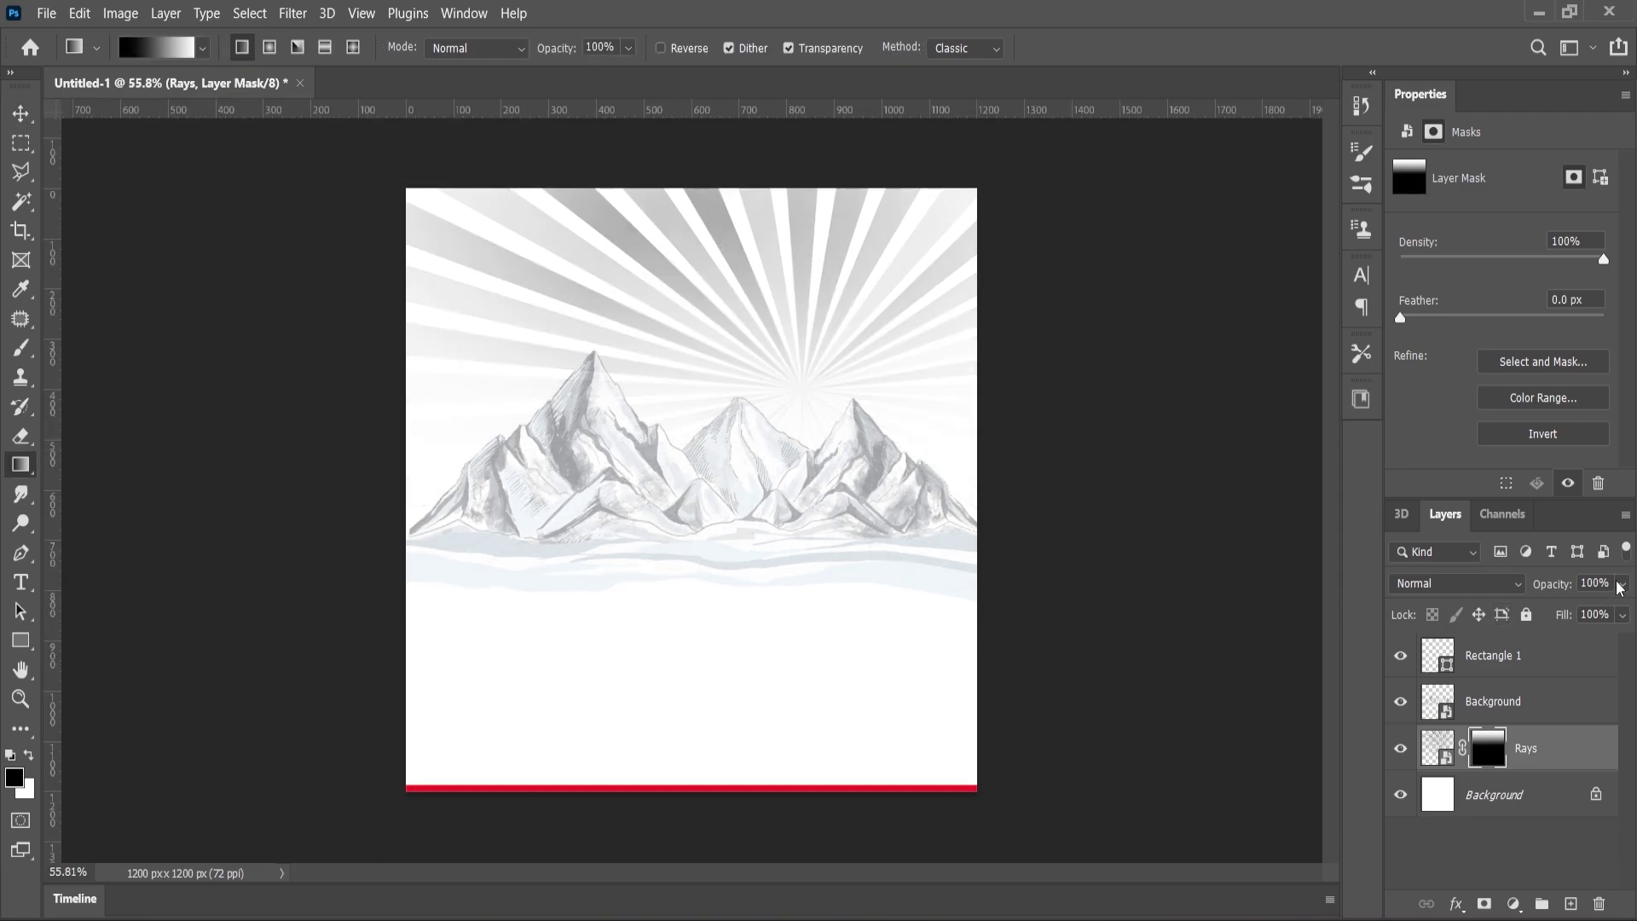
left_click_drag(1618, 612, 1550, 612)
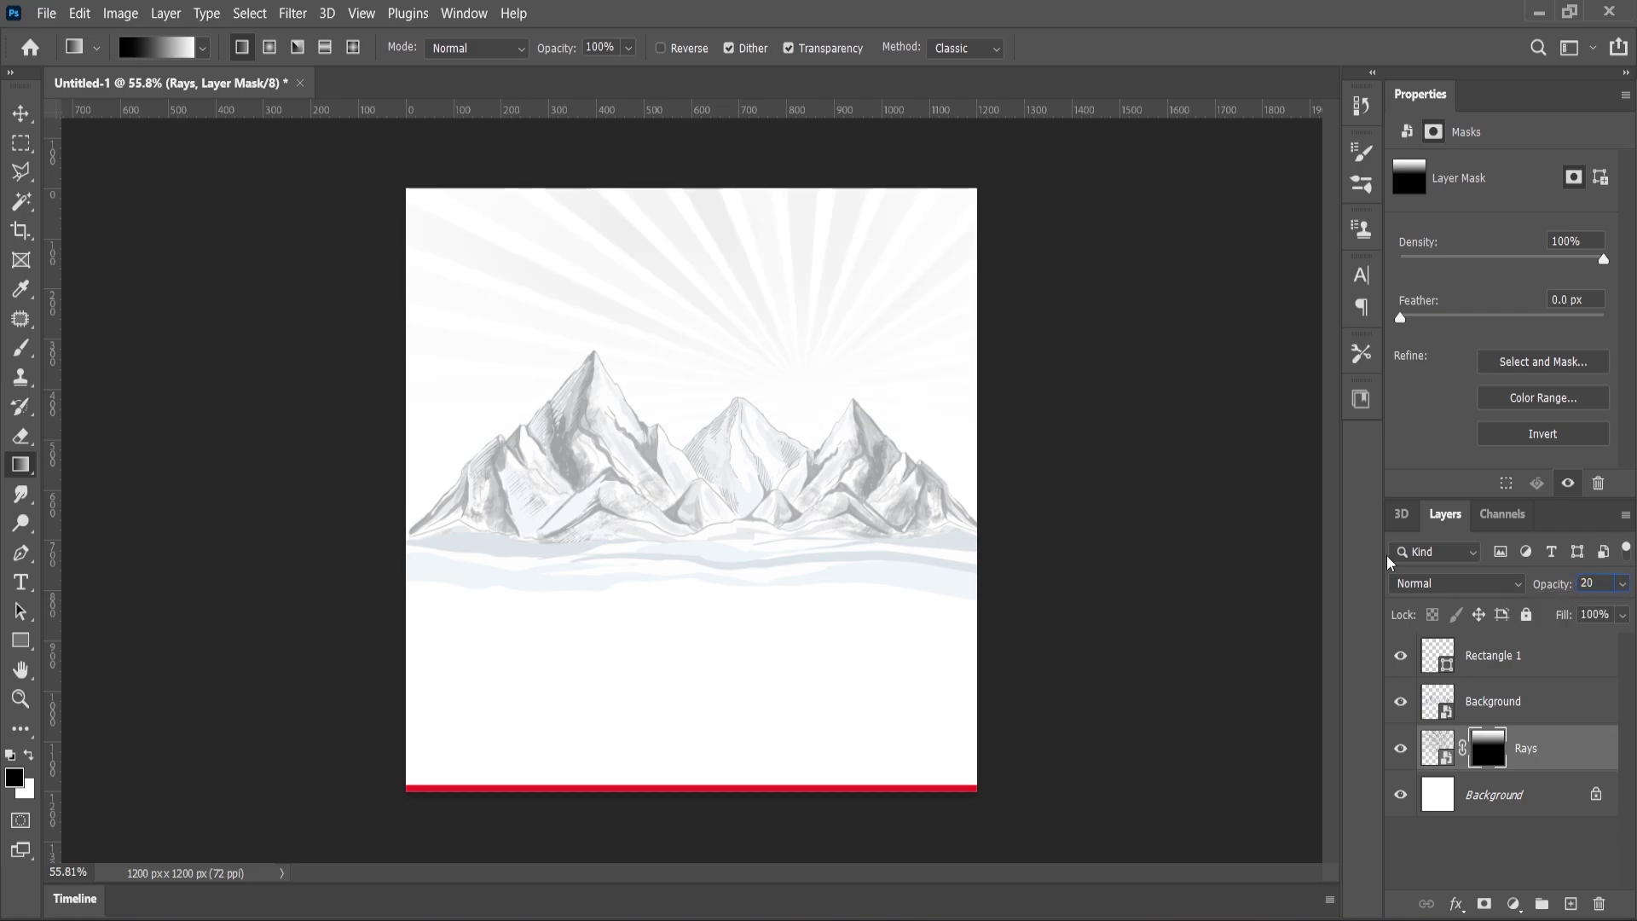
Step: Lock the Rays layer and the mountain layer
left_click(19, 114)
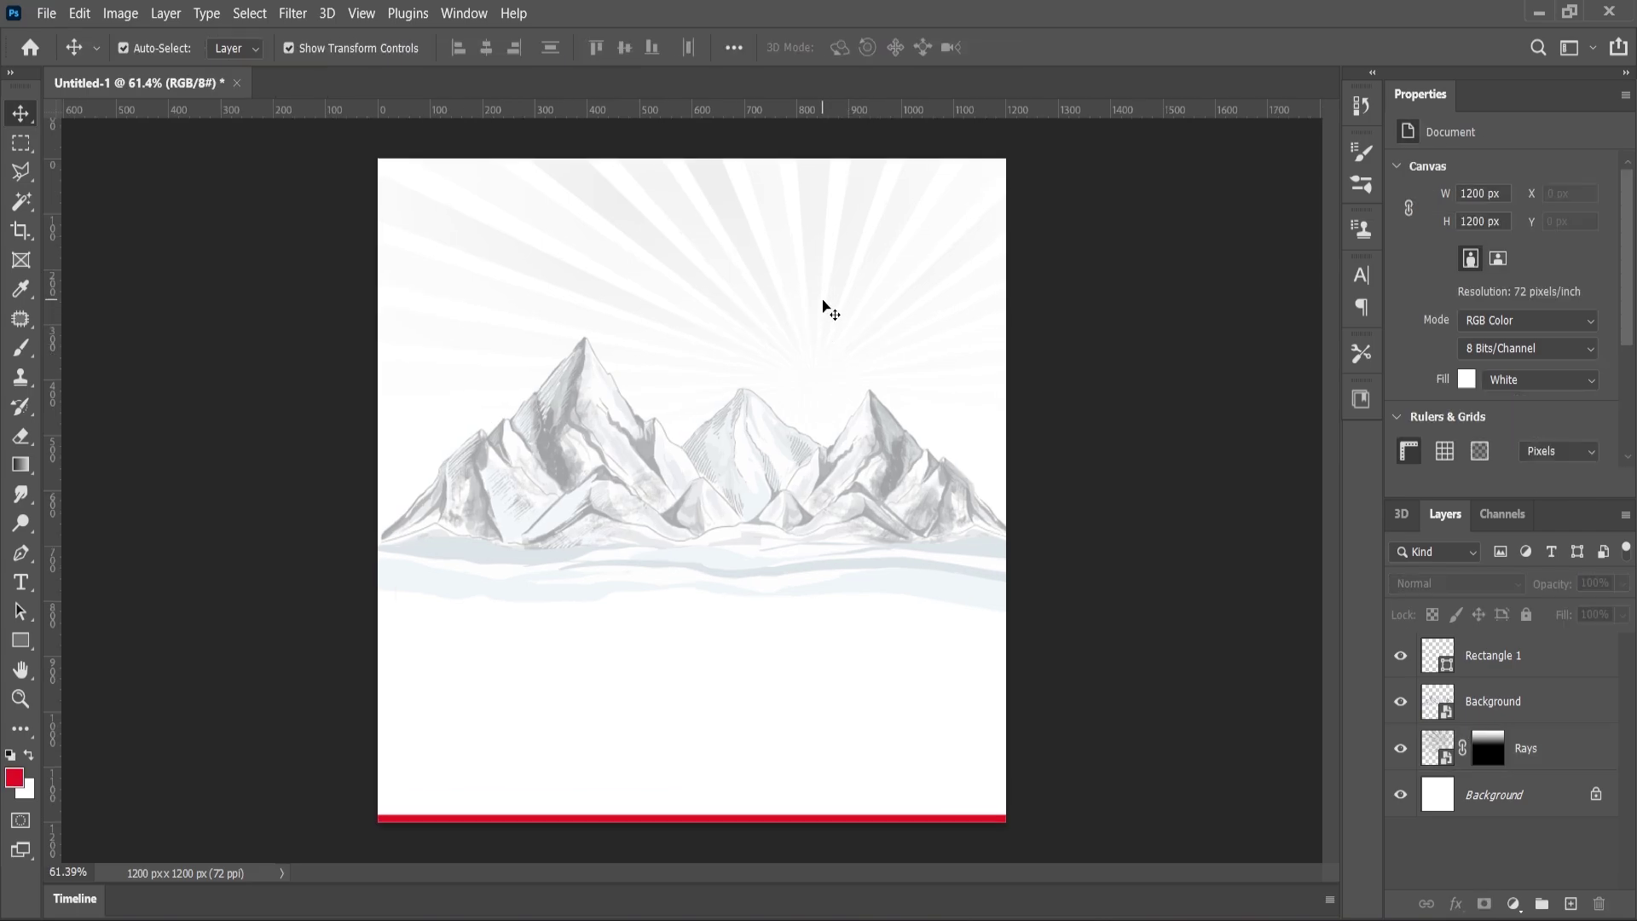
left_click(1525, 614)
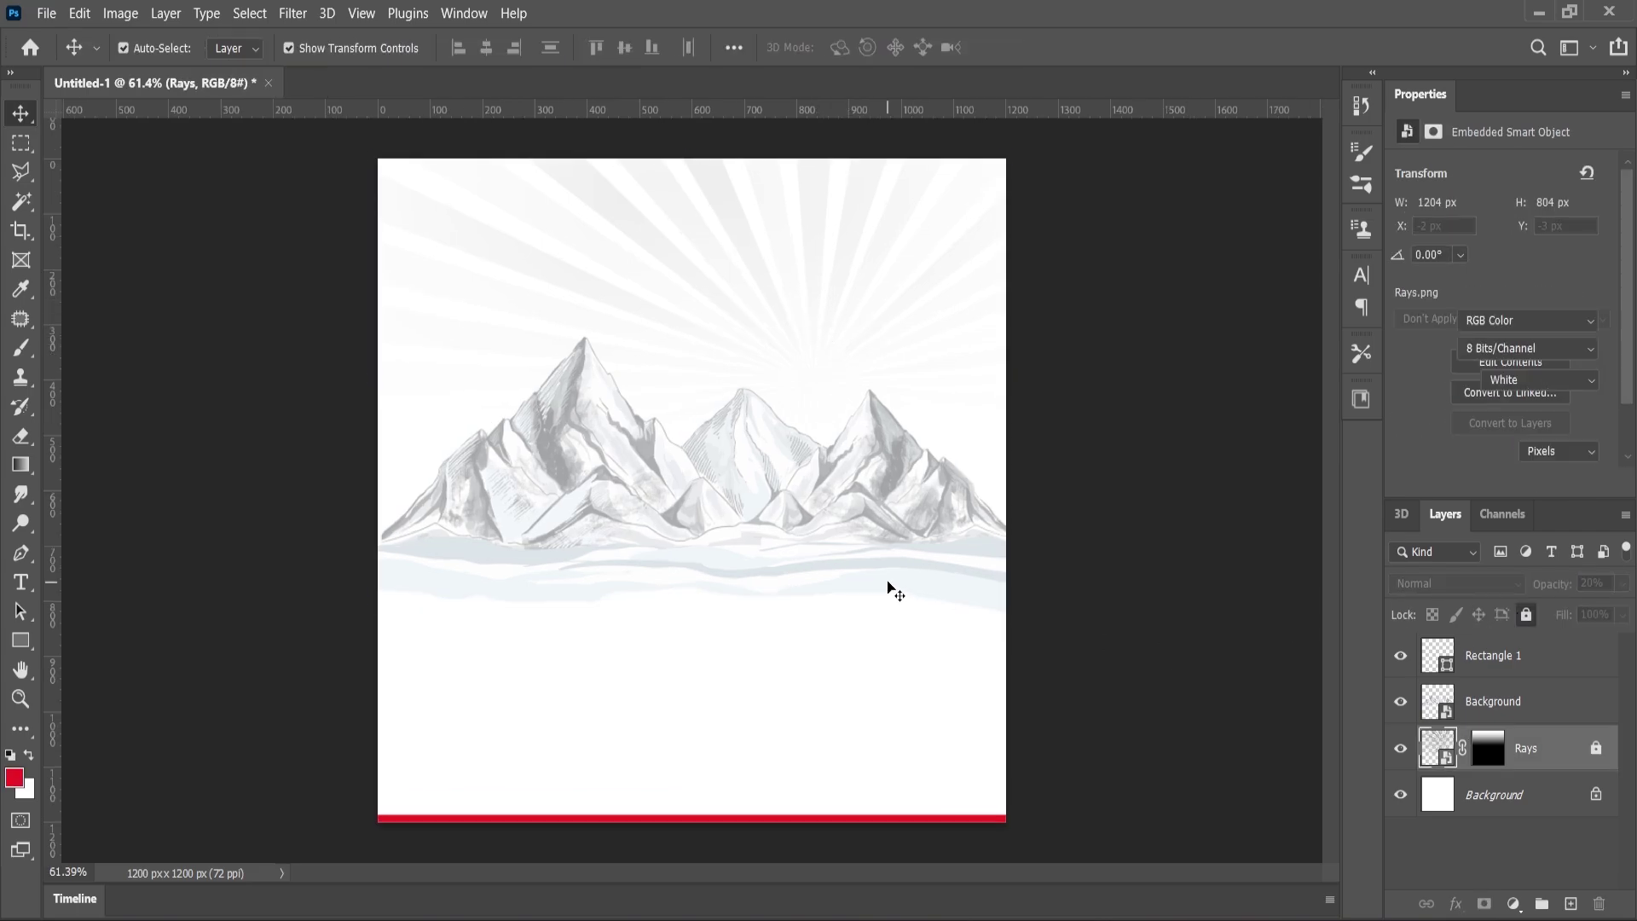
left_click(891, 588)
left_click(1528, 615)
left_click(785, 537)
scroll(713, 544, "down", 2)
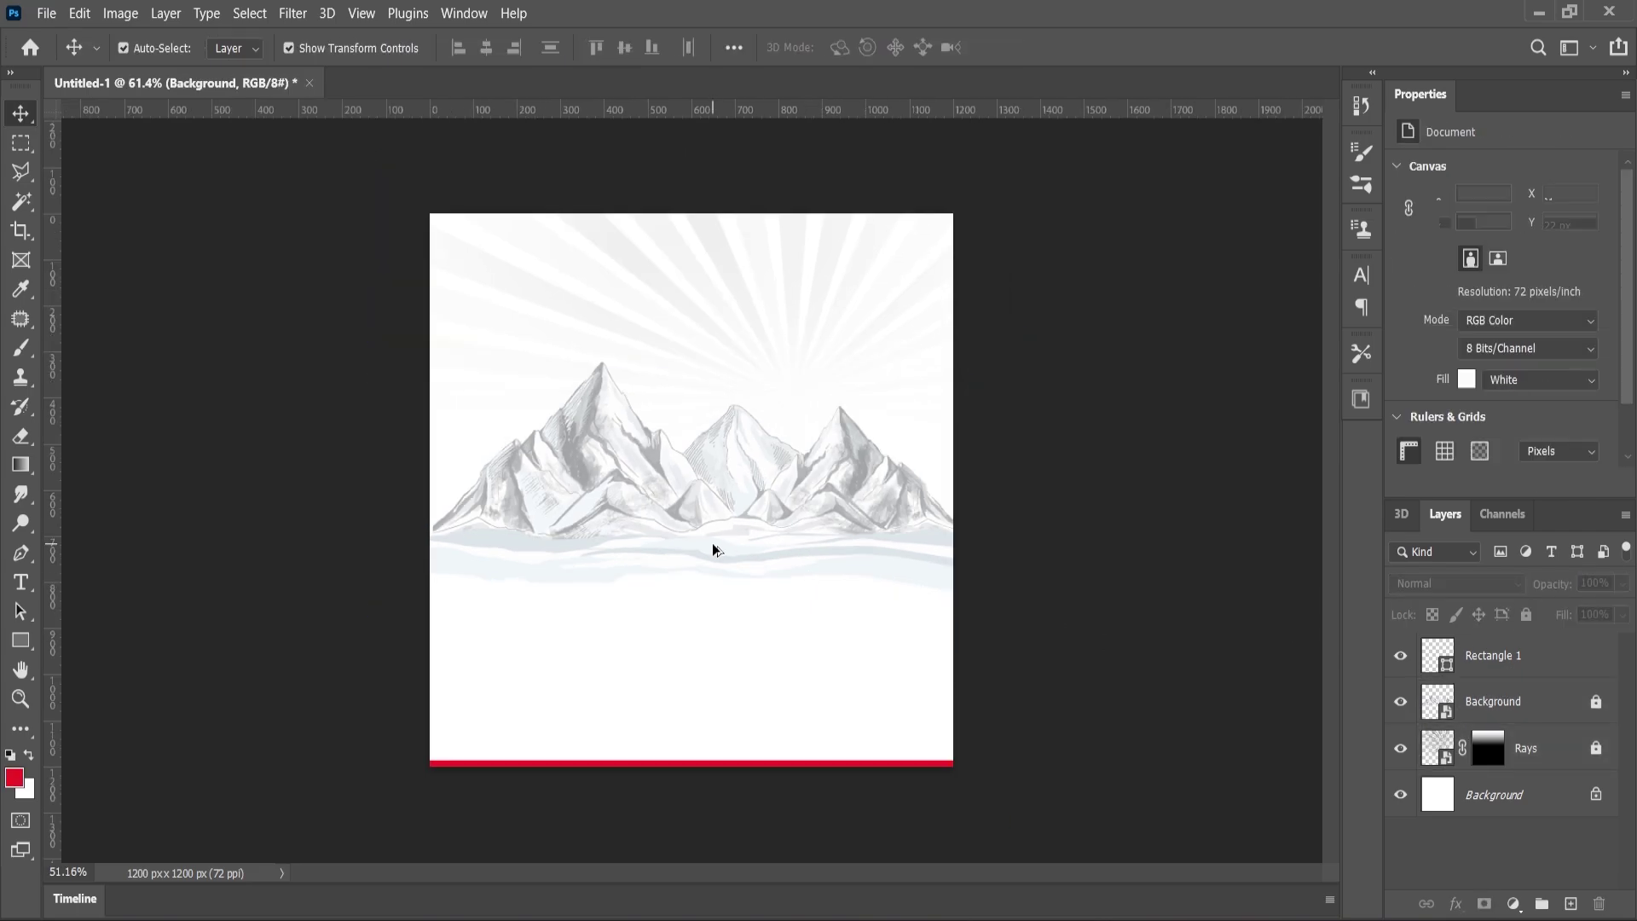
scroll(713, 544, "up", 2)
Step: Place the Flower garland image at about 42% so it hangs from the canvas's top edge near the right side
mouse_move(961, 917)
left_click(961, 836)
left_click_drag(589, 263, 869, 383)
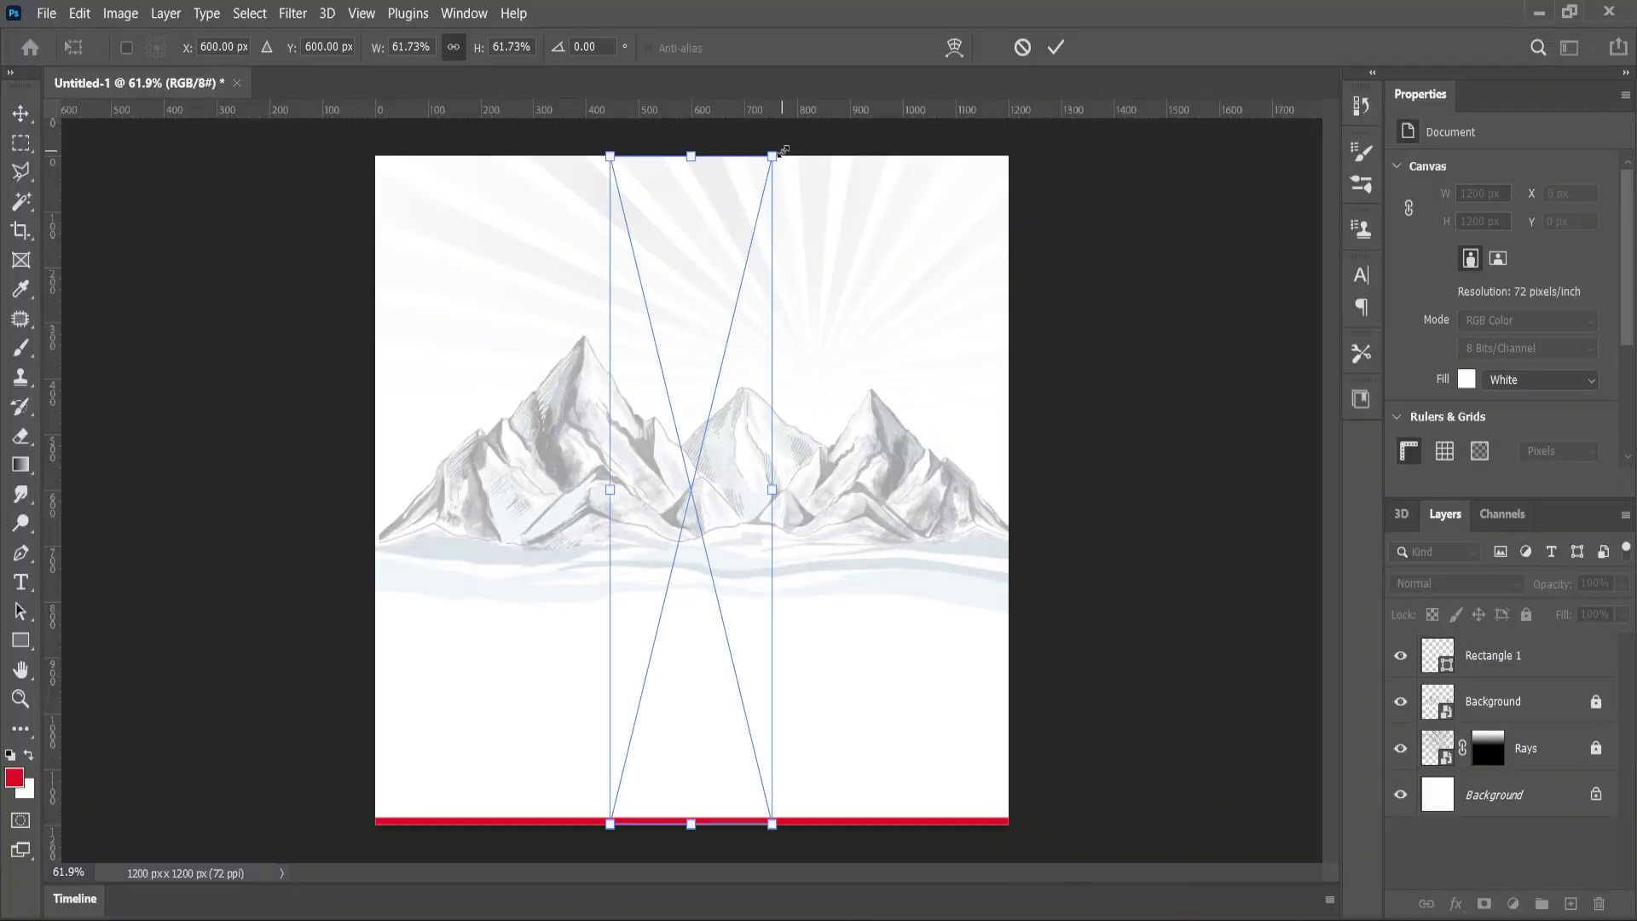
left_click_drag(687, 491, 911, 317)
left_click_drag(974, 540, 978, 518)
left_click_drag(921, 409, 919, 398)
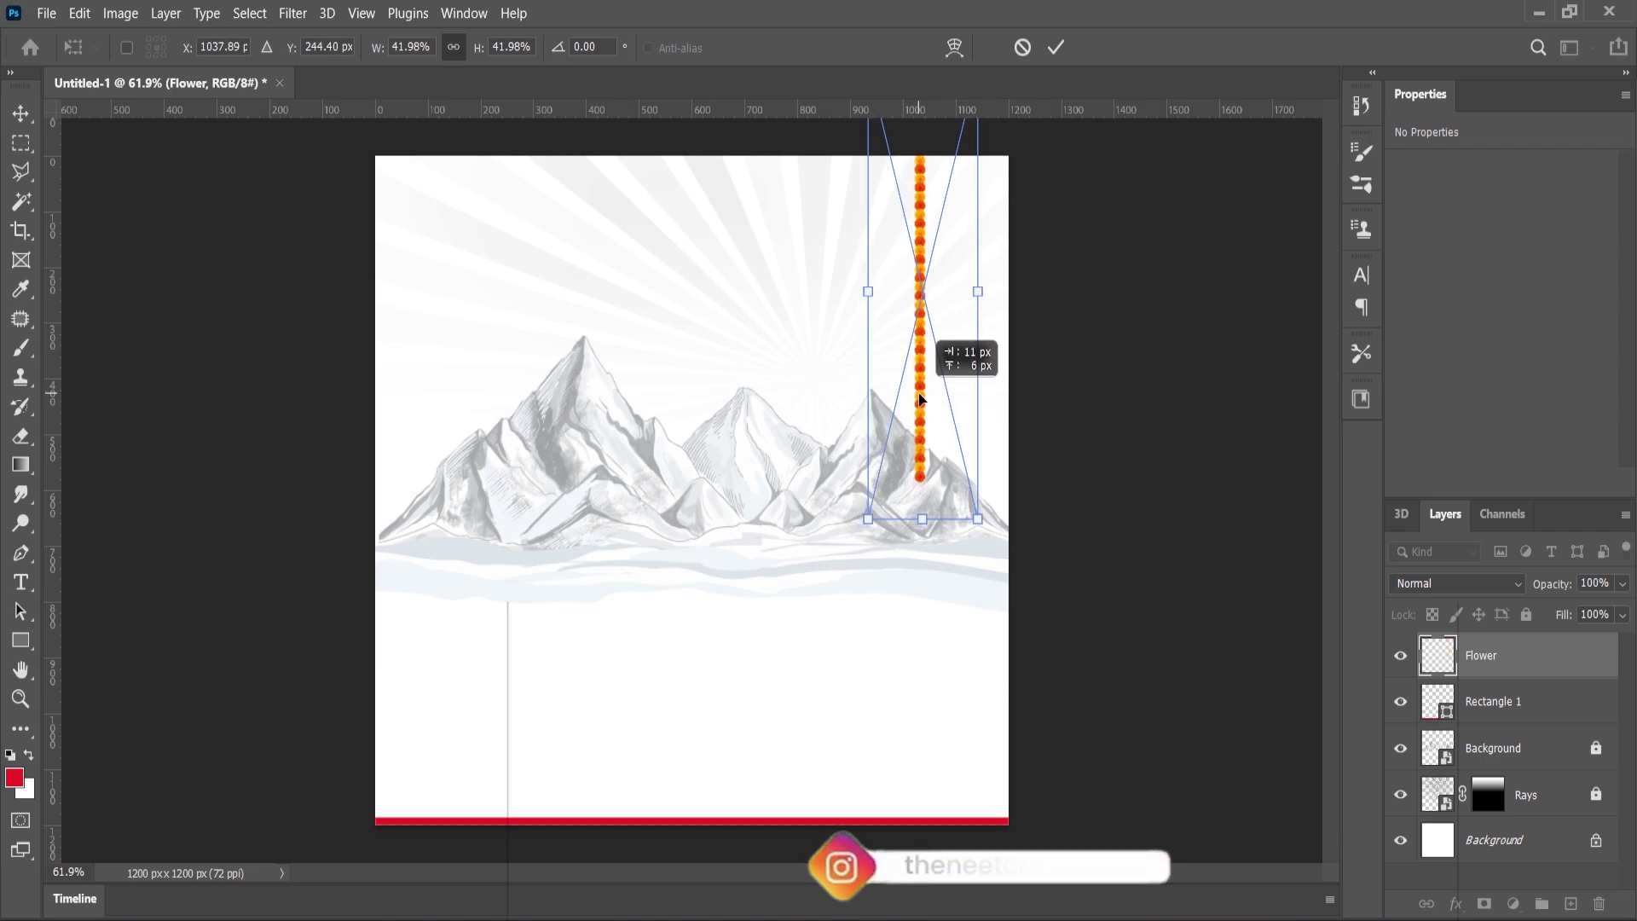
key("Return")
Step: Duplicate the Flower garland layer and hang the copy higher up near the canvas's left side
left_click_drag(1561, 656, 1570, 902)
left_click_drag(920, 381, 449, 267)
left_click(329, 458)
scroll(646, 442, "down", 2)
scroll(782, 475, "up", 3)
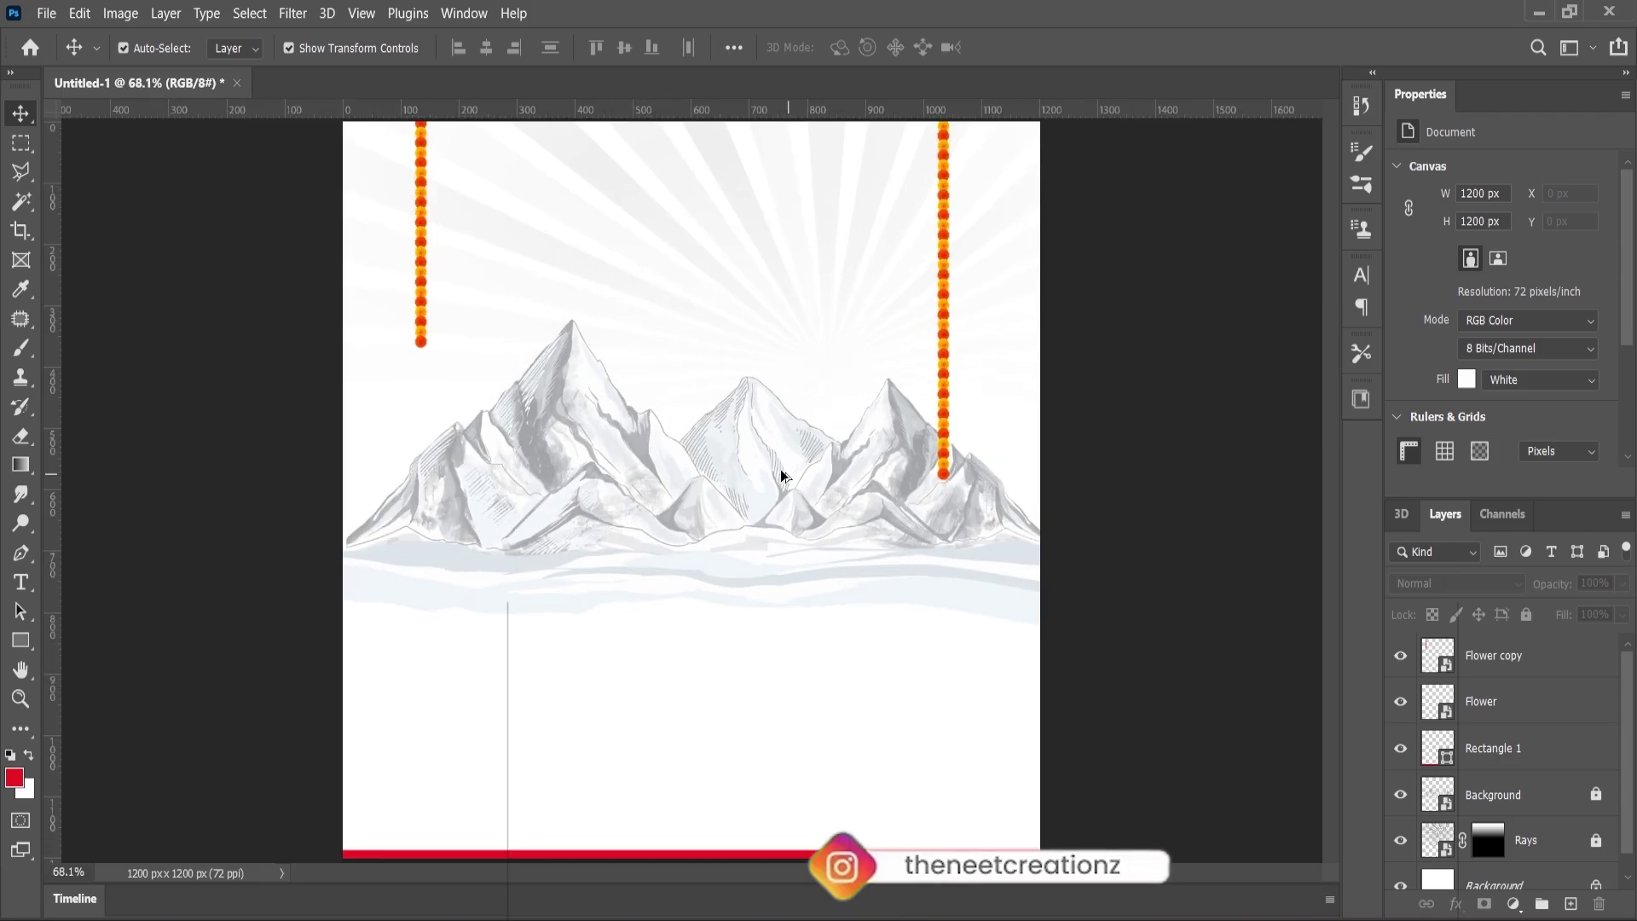
scroll(762, 513, "down", 2)
scroll(789, 565, "up", 2)
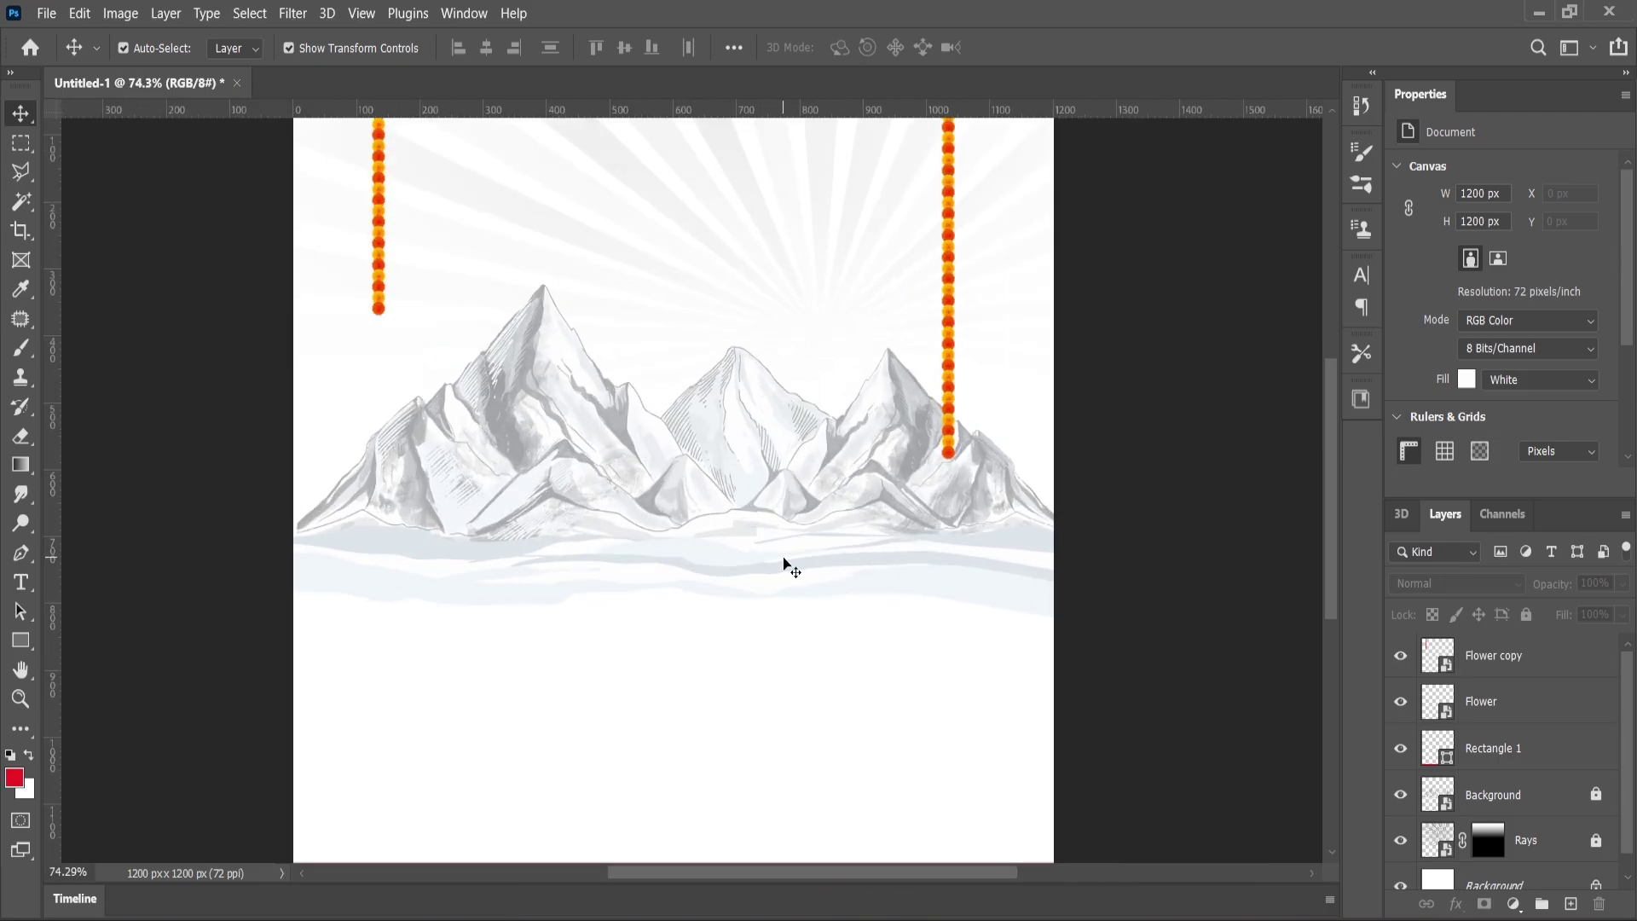
Step: Unlock the mountain layer, enlarge it to about 1281 px wide, and move it down to about Y 429 px
left_click_drag(792, 555, 797, 613)
left_click_drag(1073, 671, 1092, 698)
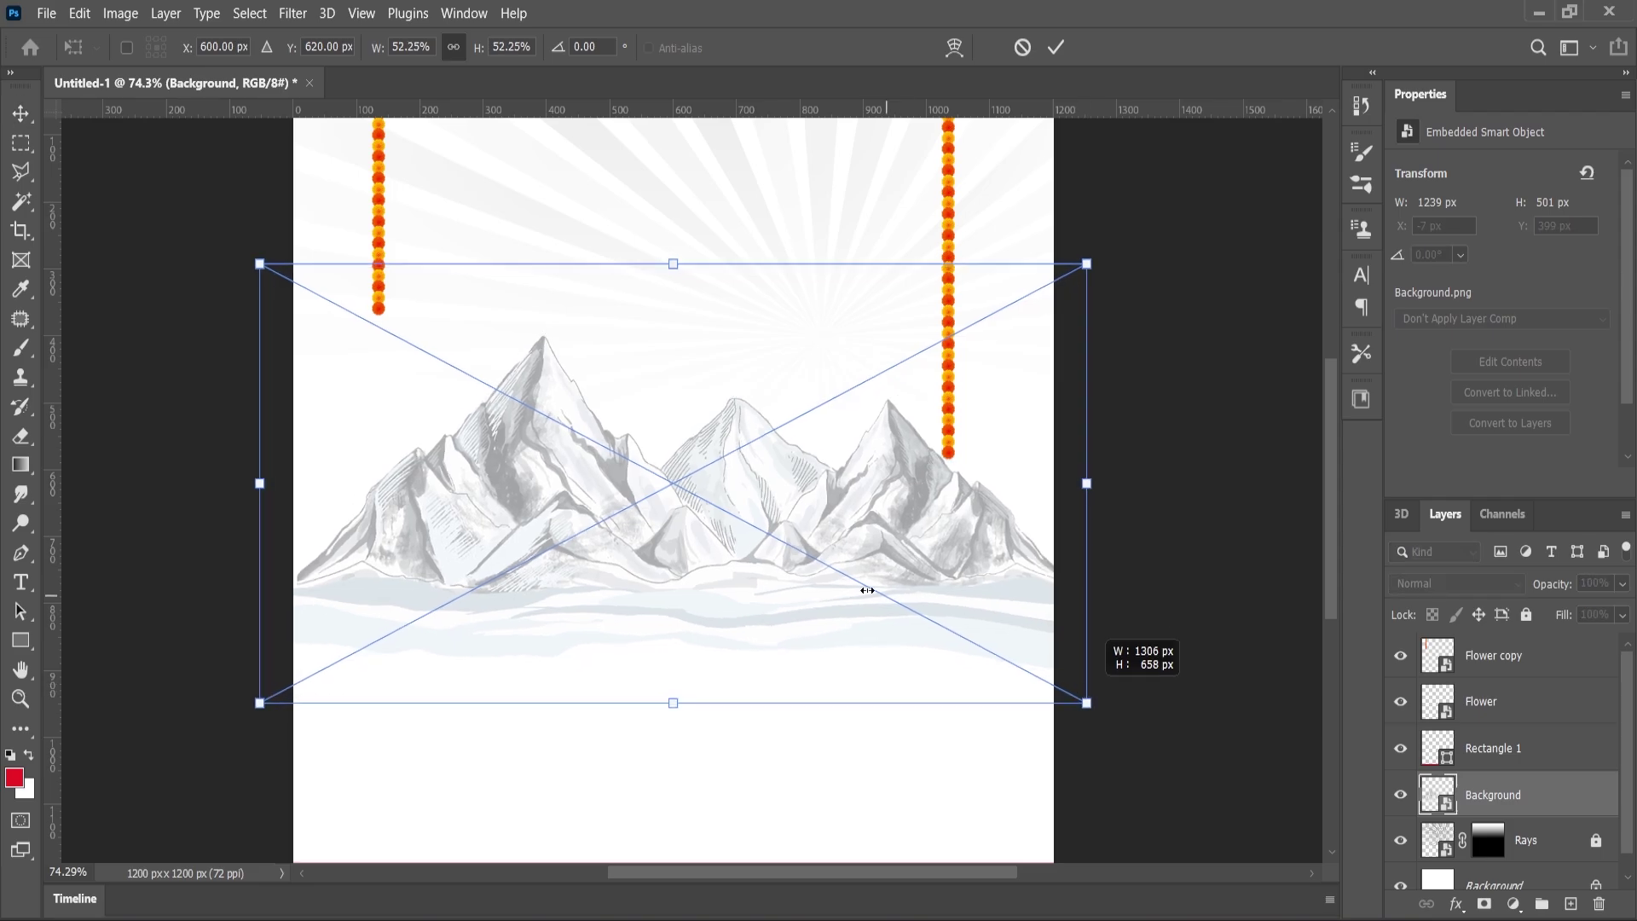
left_click_drag(861, 592, 859, 619)
key("Return")
left_click(832, 601)
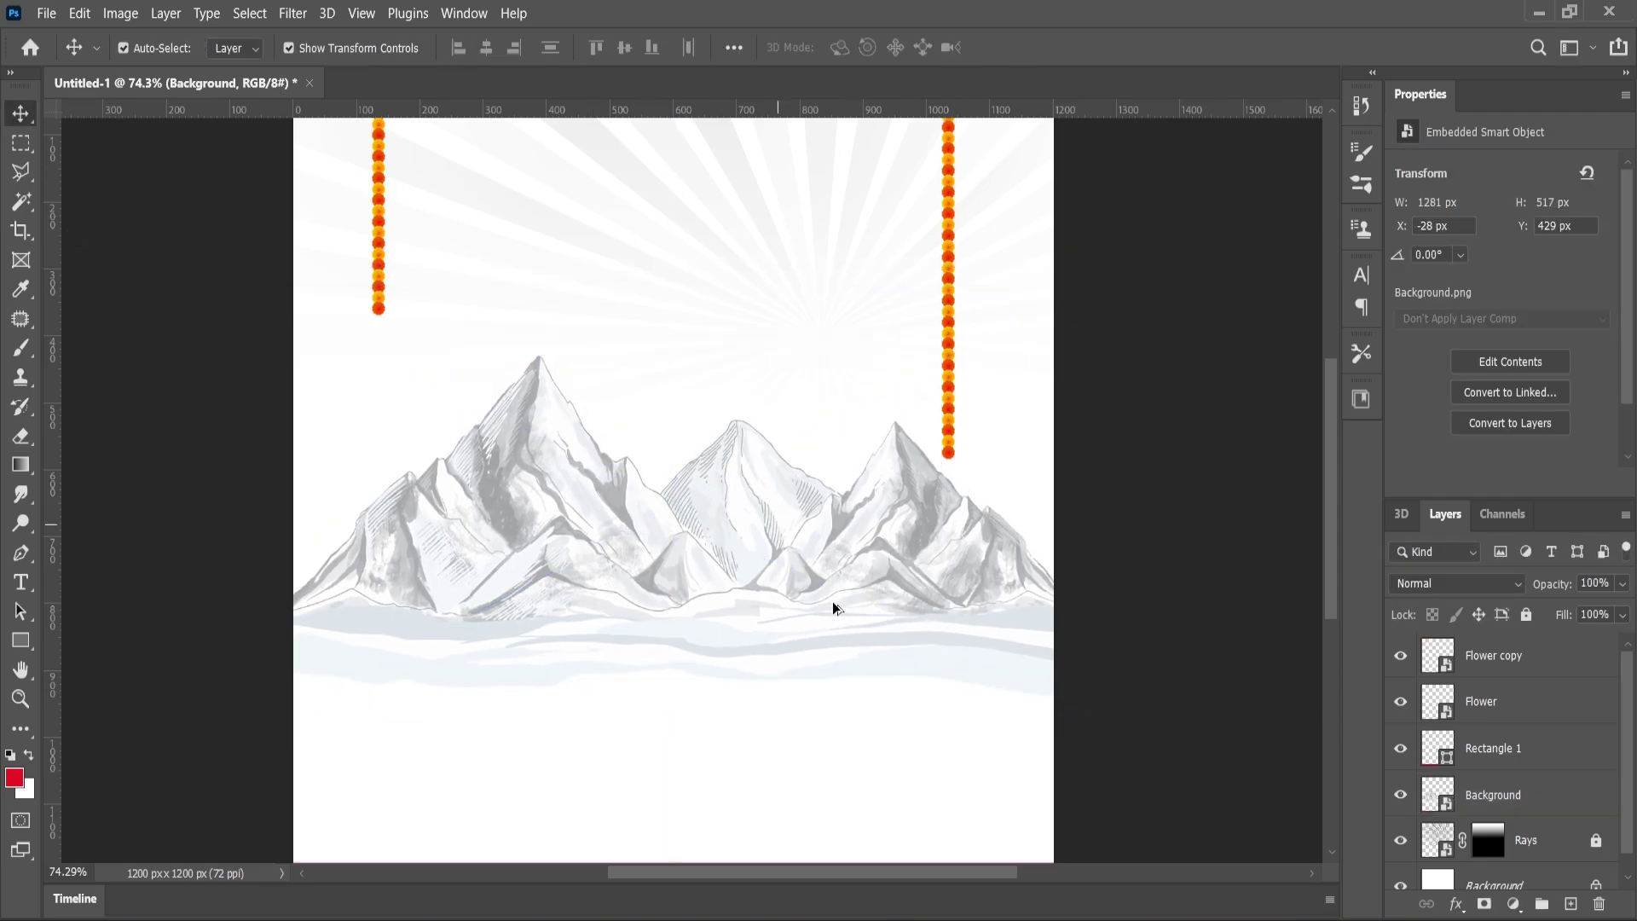
Step: Move the garland on the canvas's right side up a little and shift the mountains slightly up
scroll(927, 360, "down", 2)
scroll(926, 368, "up", 2)
left_click_drag(928, 375, 934, 326)
left_click(827, 639)
left_click_drag(826, 639, 824, 614)
Step: Open the Shiva image from the Shivratri folder as its own document and cut out the subject with Select and Mask into a layer mask
left_click(966, 909)
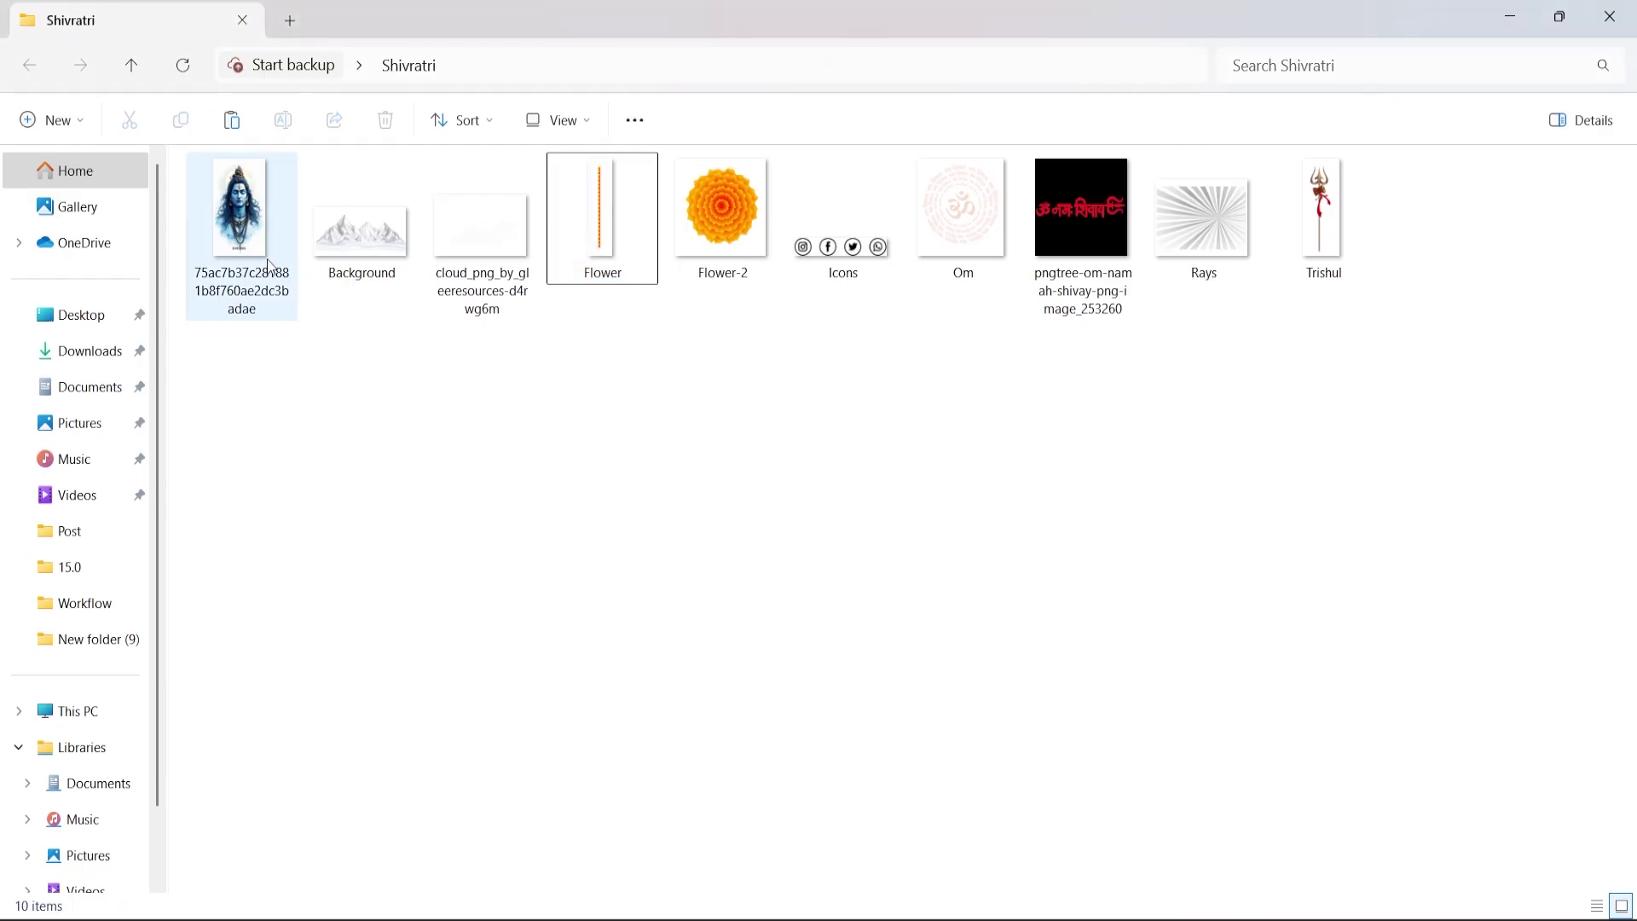
left_click_drag(246, 223, 641, 89)
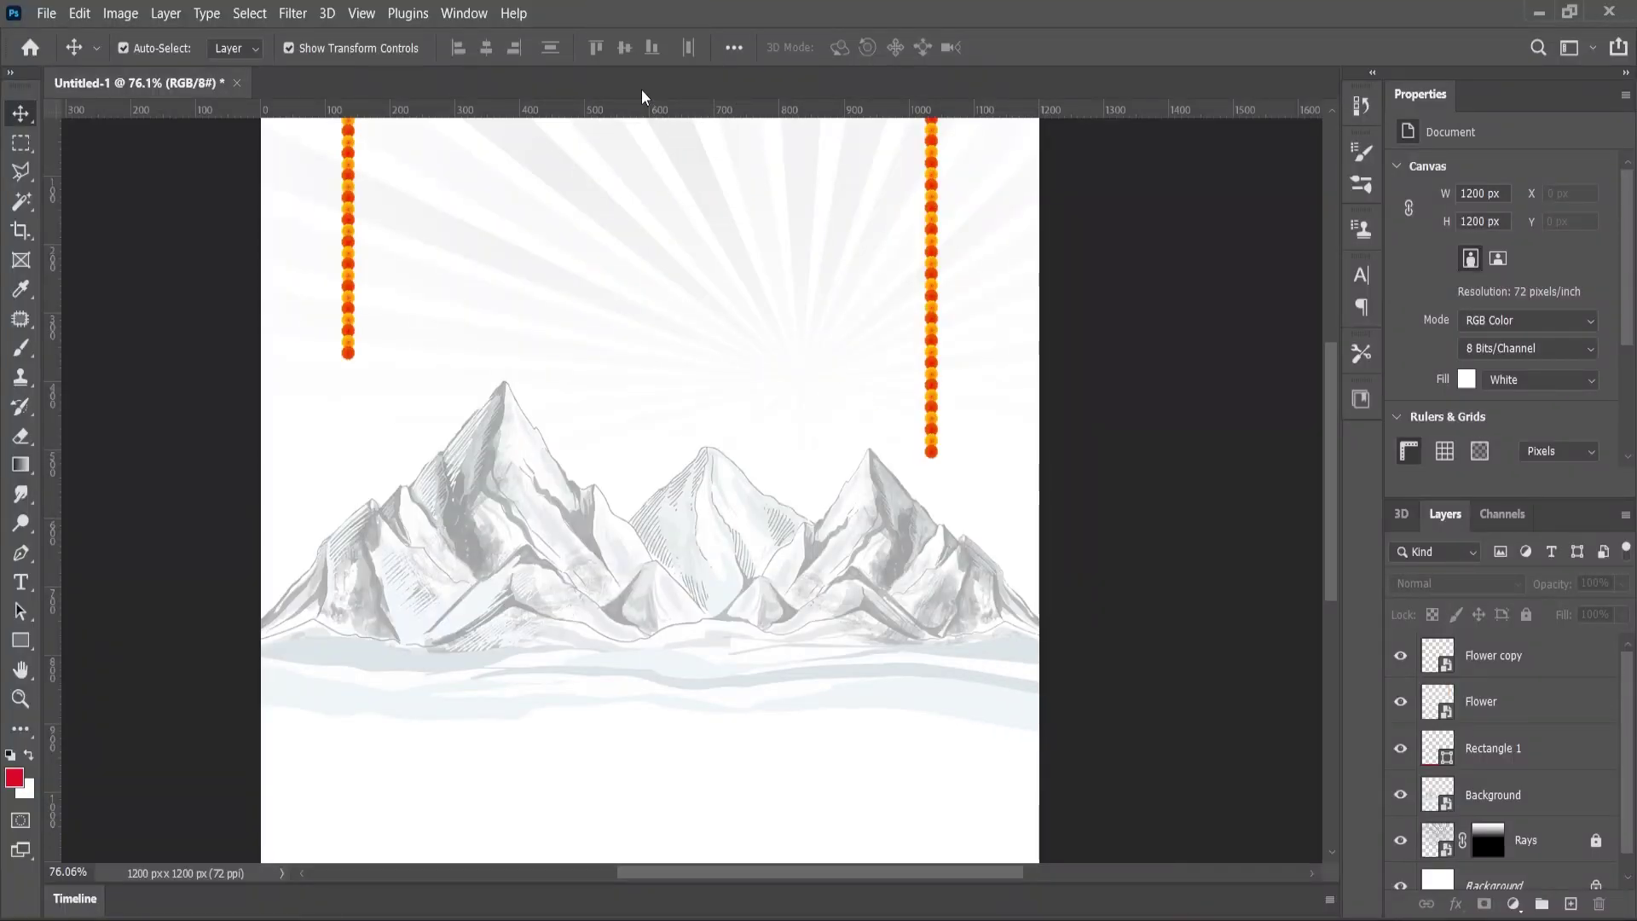
left_click(12, 145)
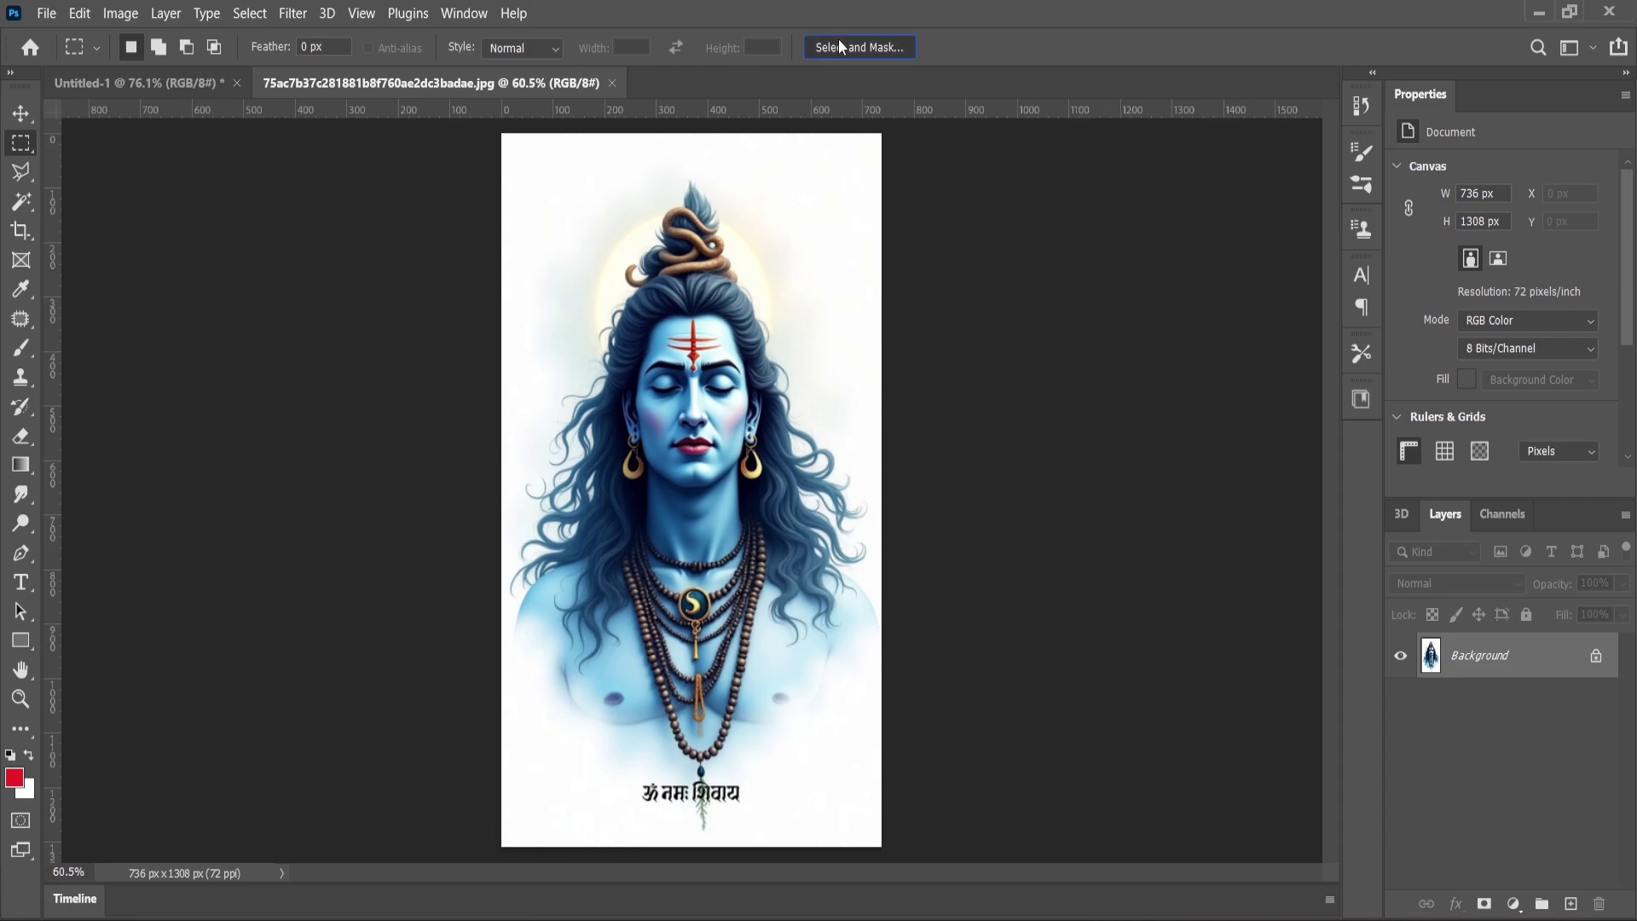
key("alt+ctrl+r")
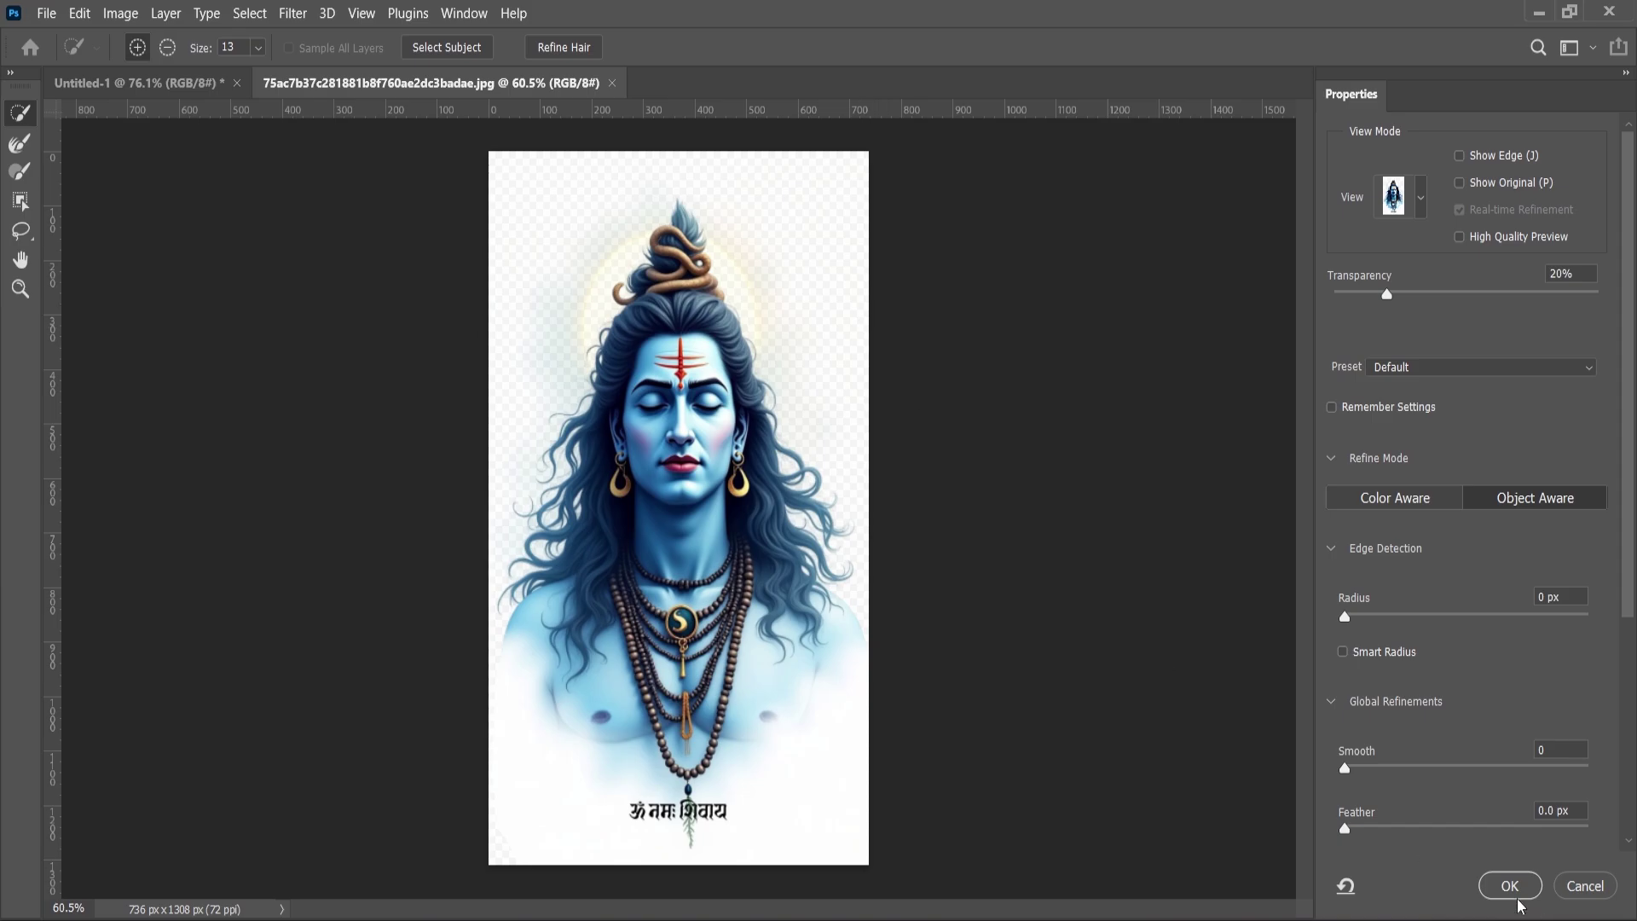
key("Return")
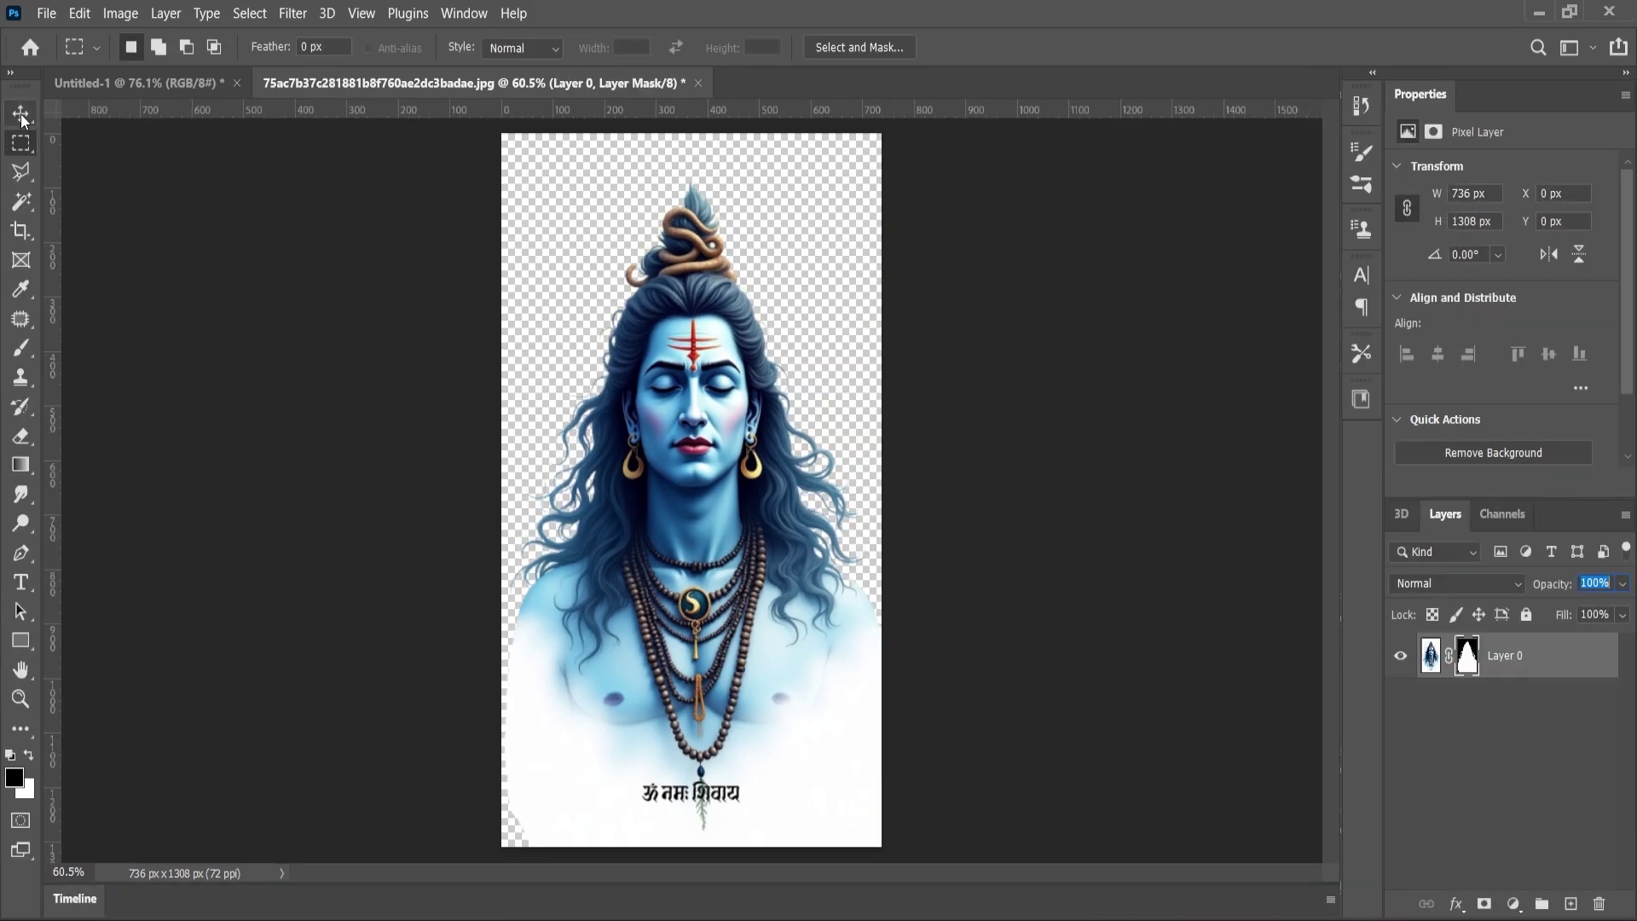
Step: Transfer the masked Shiva layer into the Untitled-1 document, scale it to about 674 × 1199 px, and center it over the mountains
key("v")
left_click_drag(722, 389, 698, 463)
scroll(693, 375, "down", 4)
left_click_drag(857, 451, 841, 451)
left_click_drag(724, 470, 723, 492)
key("Return")
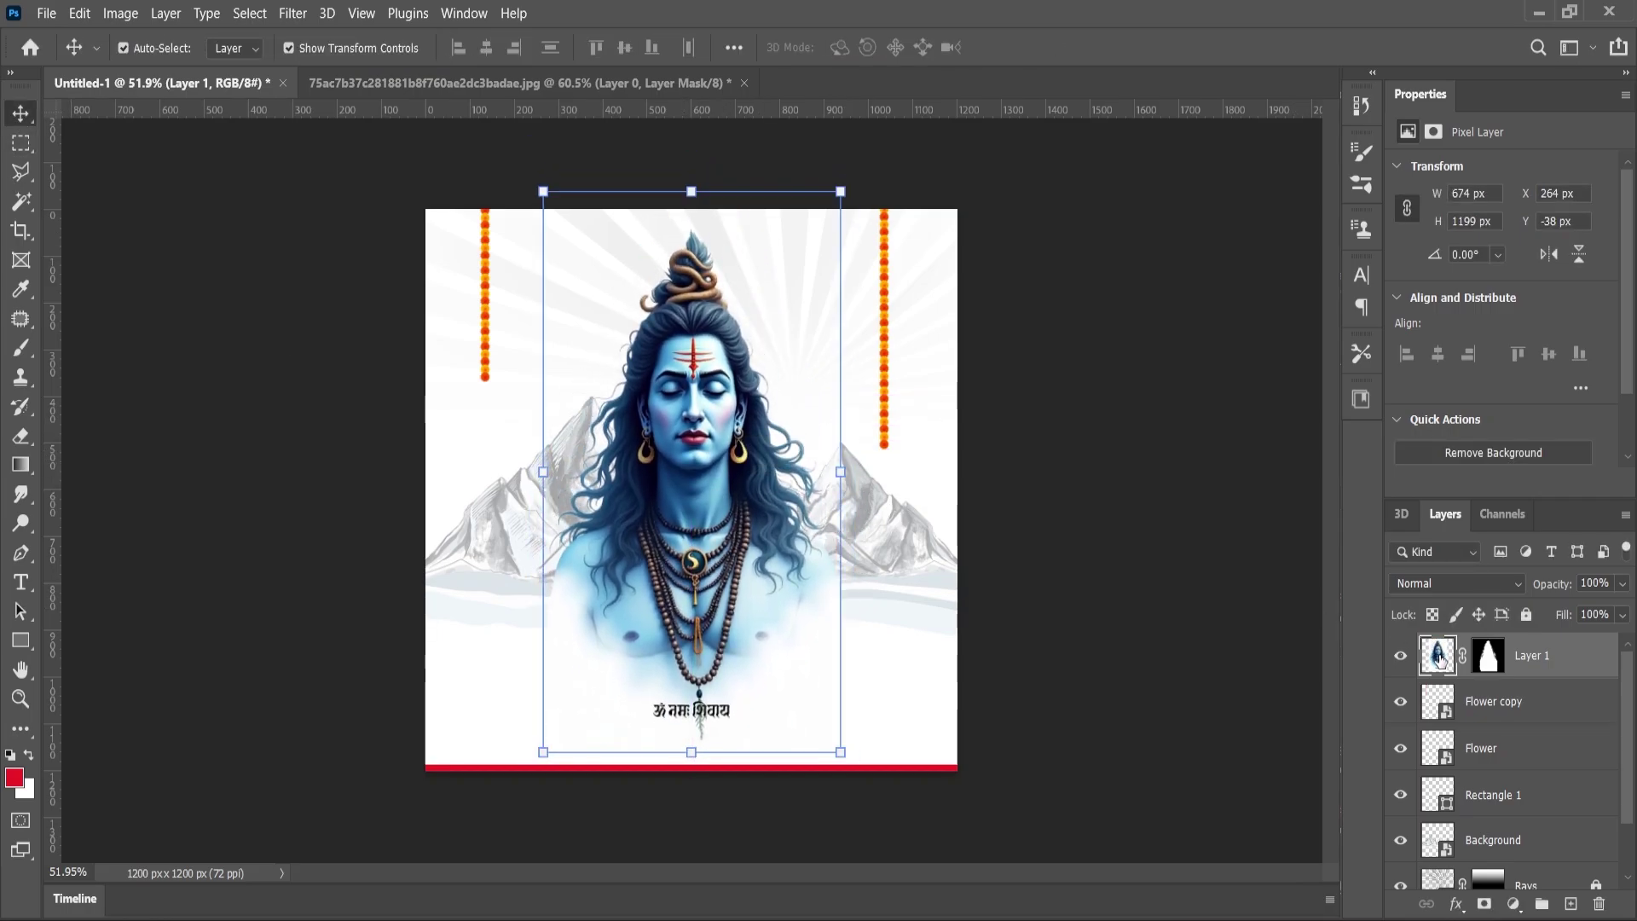
Step: Apply a Levels adjustment to the Shiva layer, slightly lowering the white input level
left_click(120, 13)
mouse_move(204, 65)
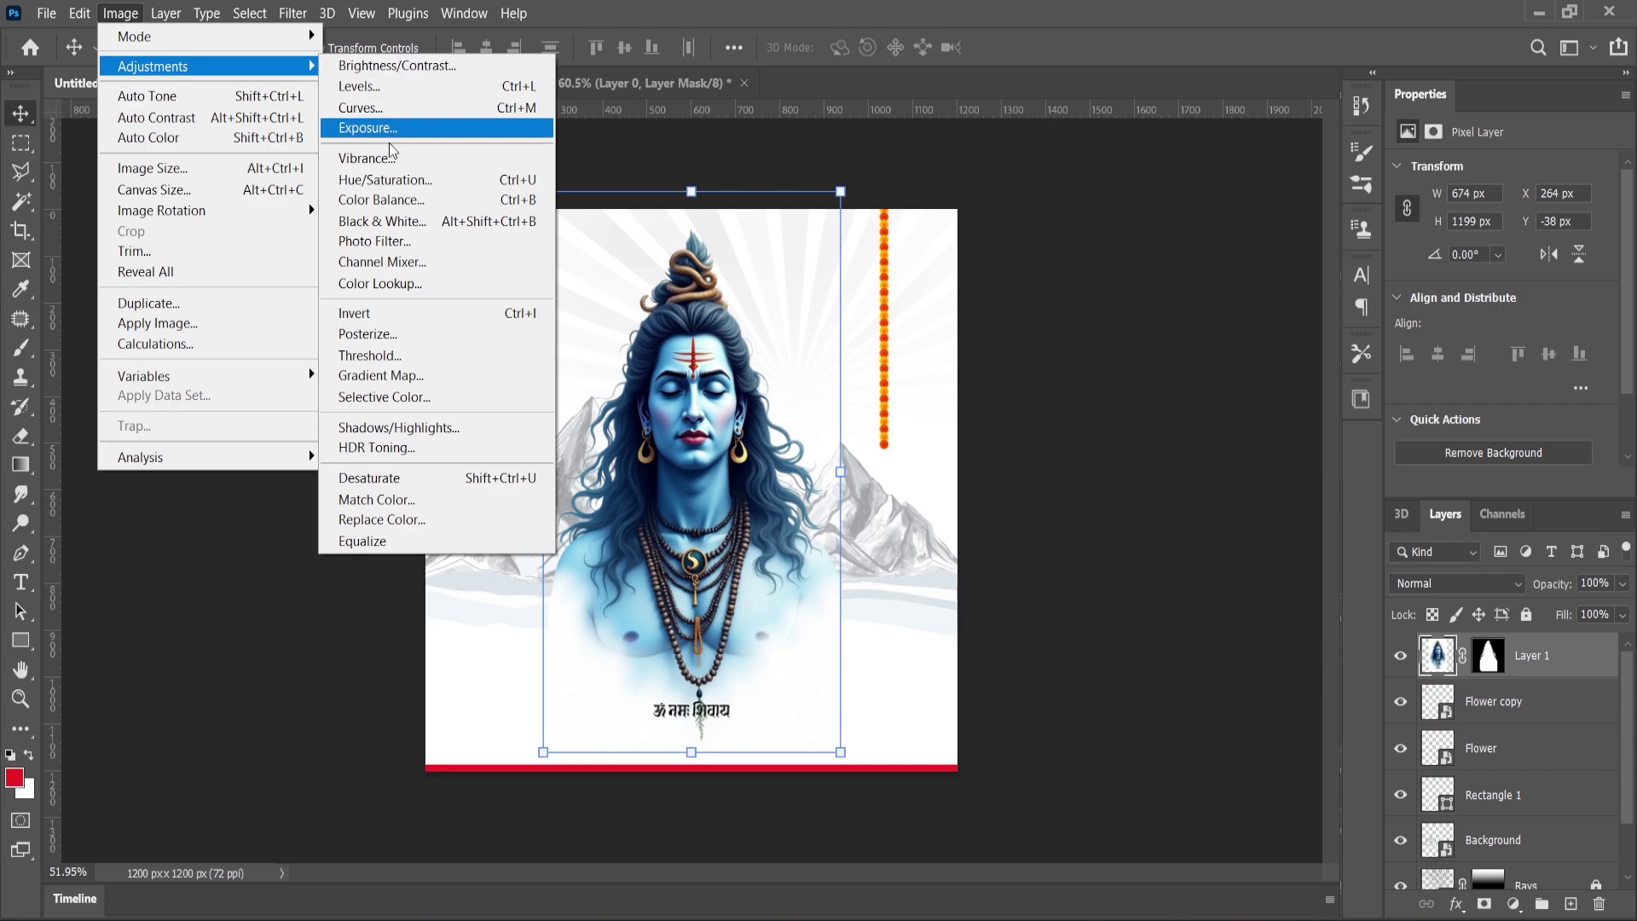
left_click(373, 87)
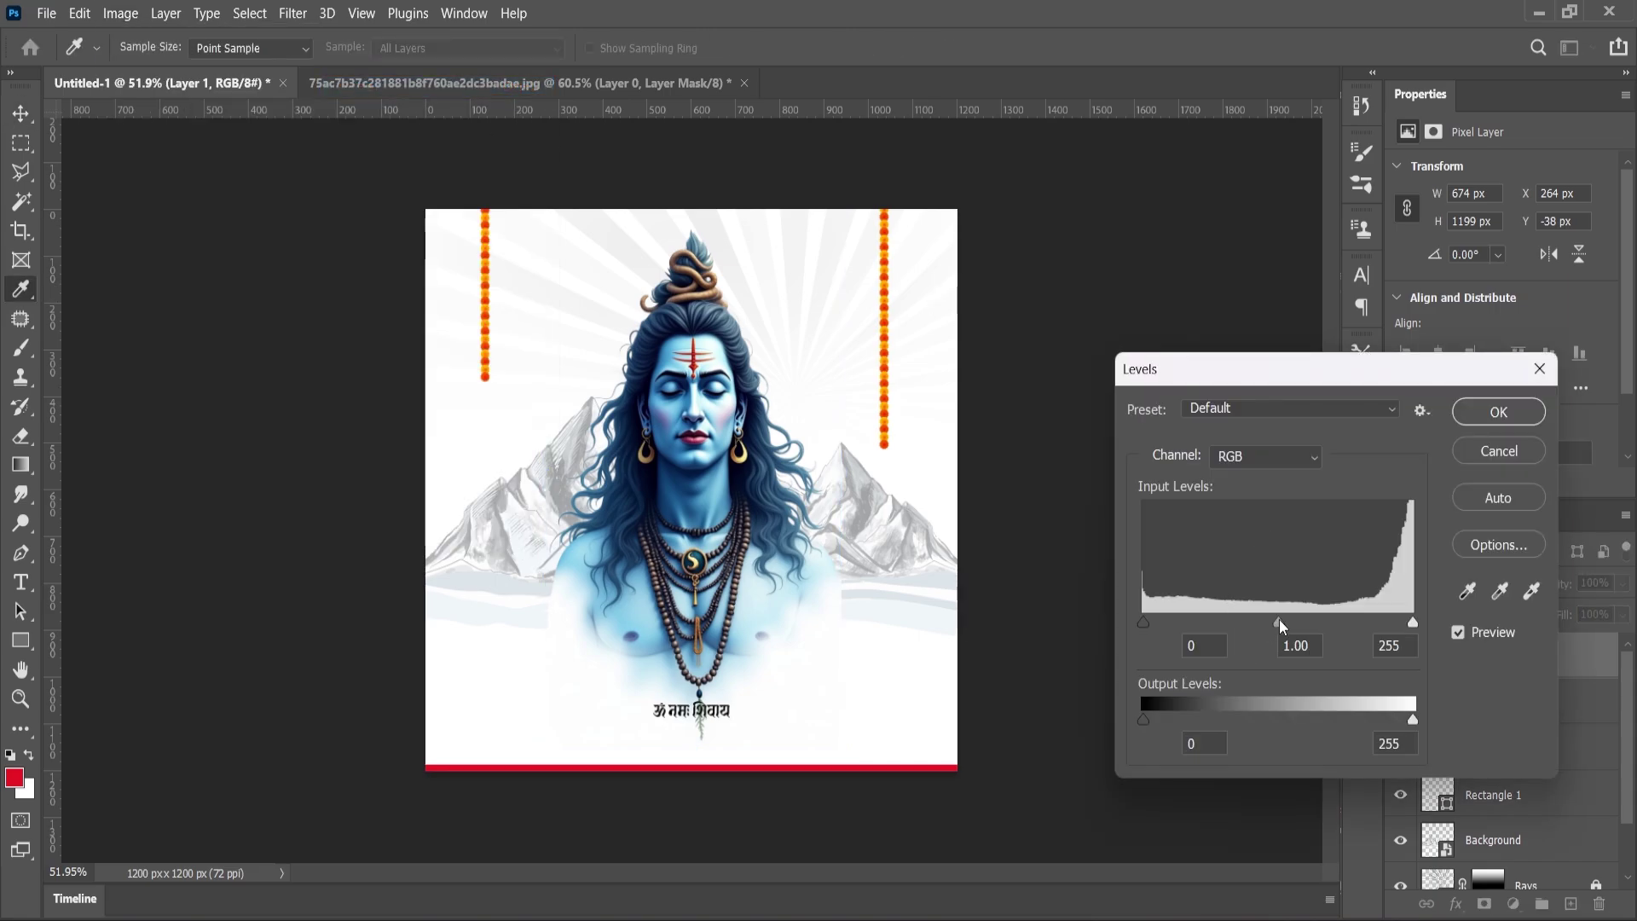
left_click_drag(1279, 623, 1281, 622)
left_click_drag(1144, 621, 1145, 621)
left_click_drag(1412, 622, 1404, 622)
left_click(1500, 426)
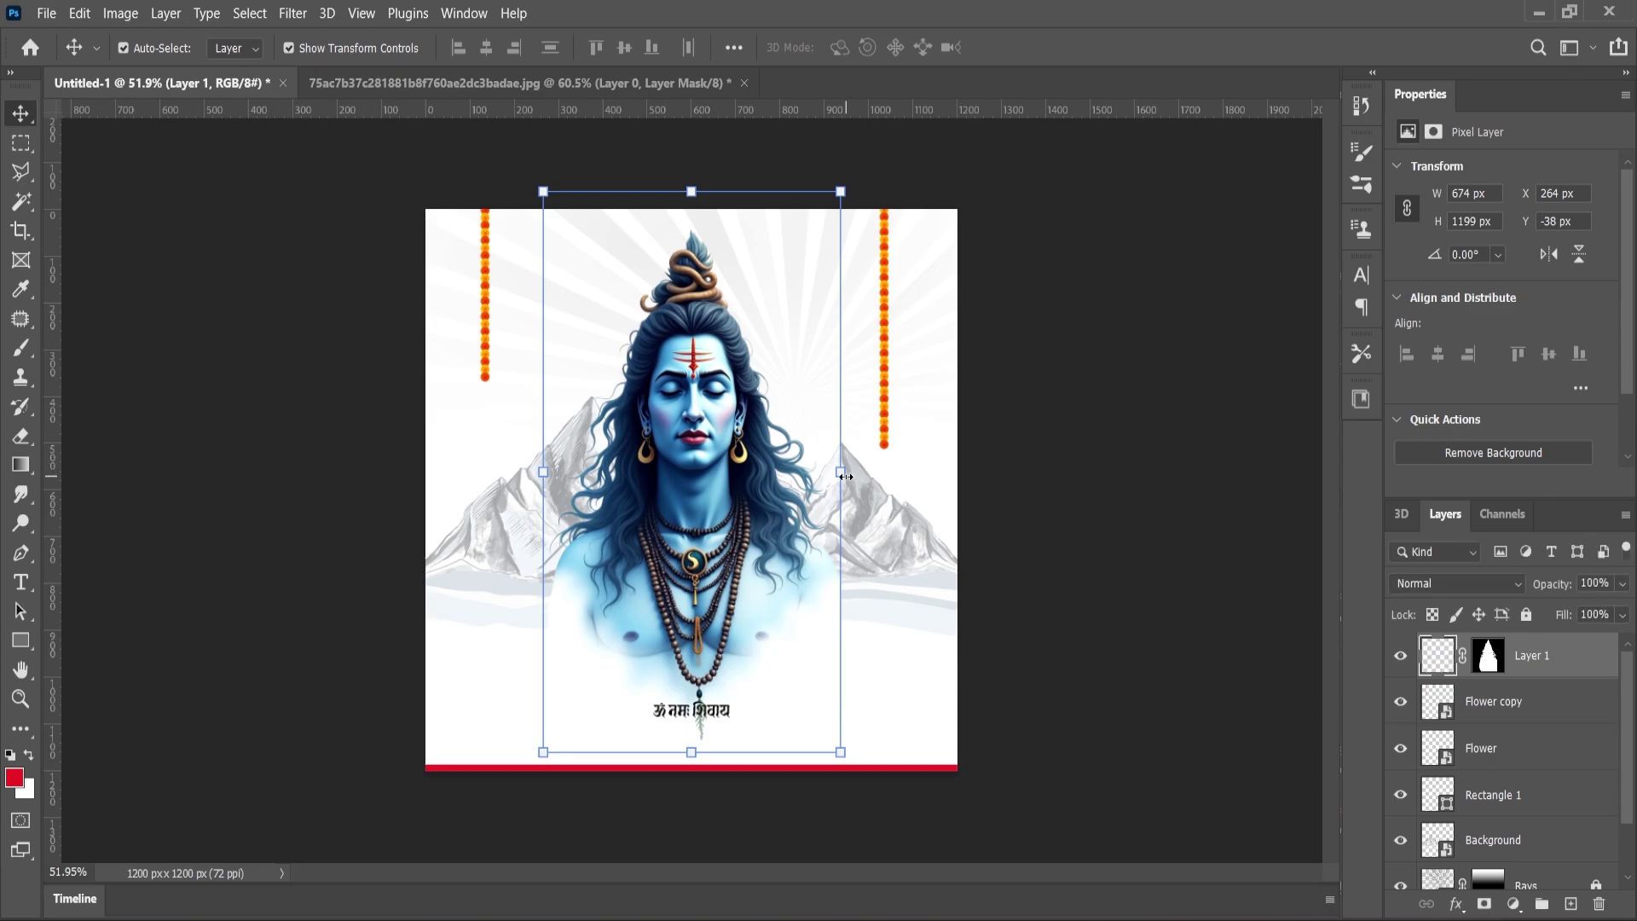
Step: Scale the Shiva layer down to about 92% around its center
key("ctrl+t")
left_click_drag(840, 472, 828, 471)
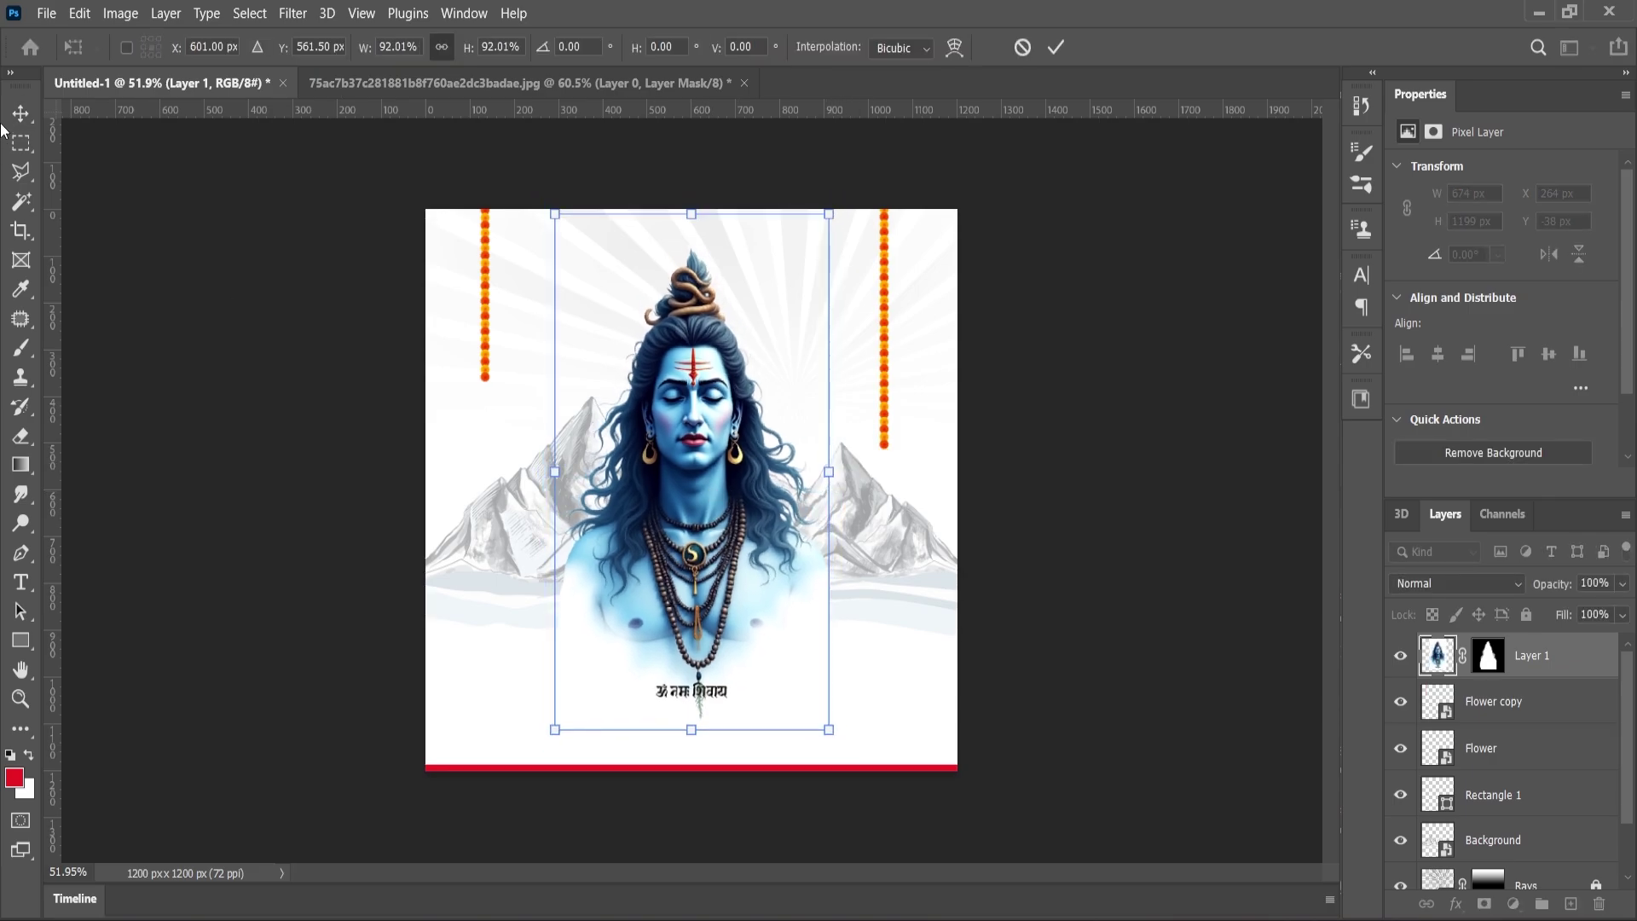
key("Return")
Step: Paint the Shiva layer's mask with a soft 200 px black brush to hide the caption and fade the lower body's edges
left_click(1488, 657)
scroll(661, 654, "up", 3)
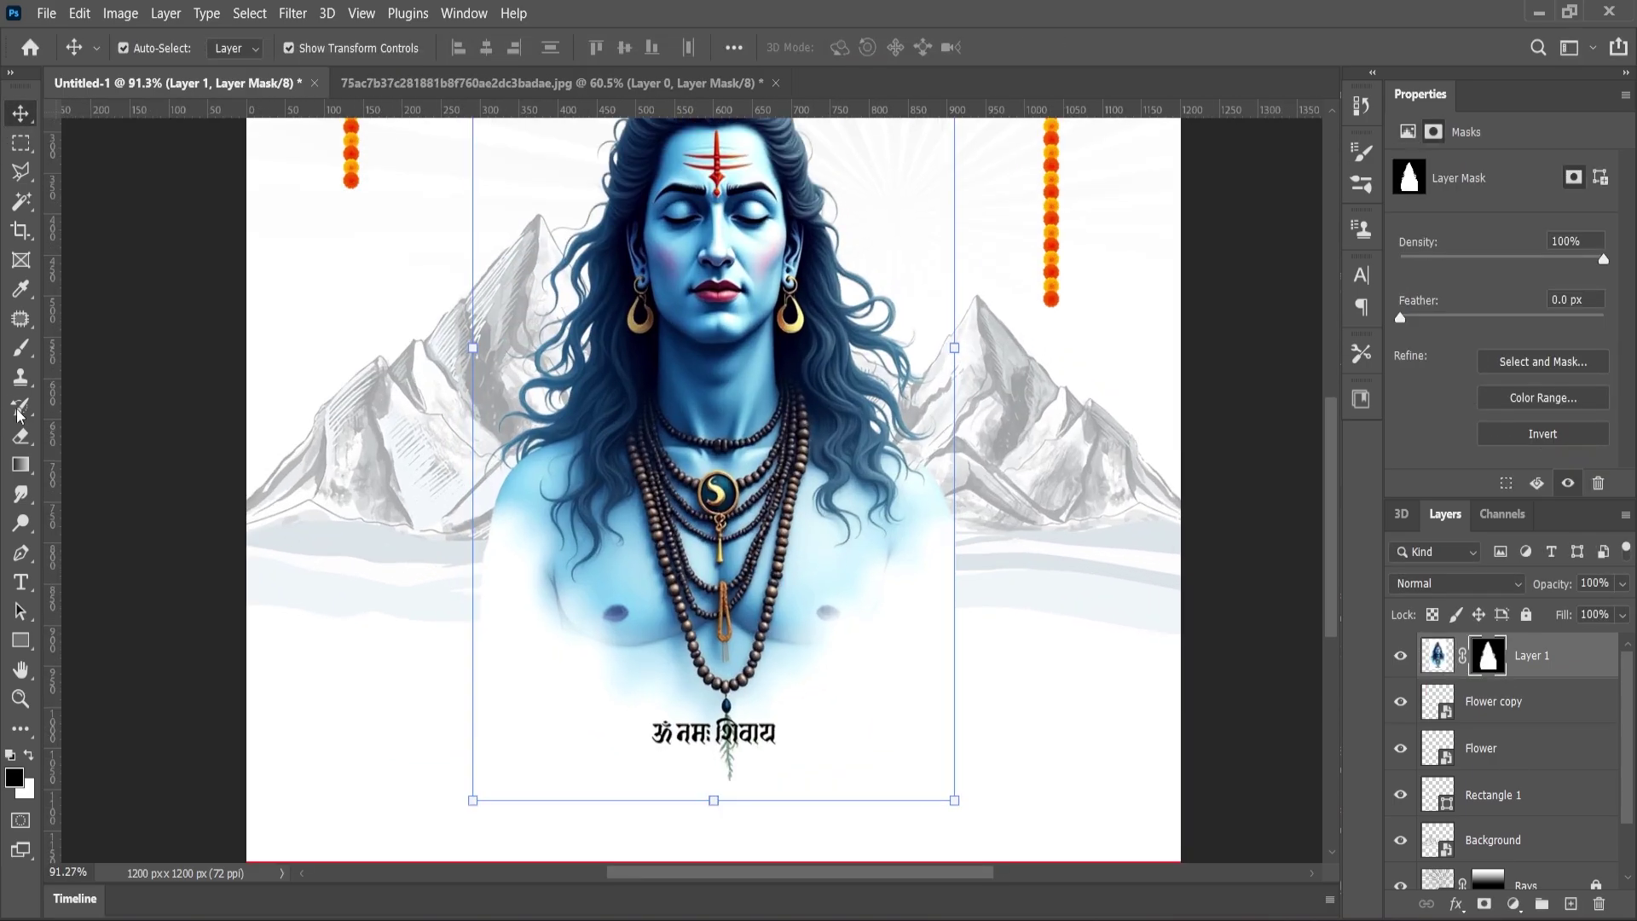
left_click(20, 347)
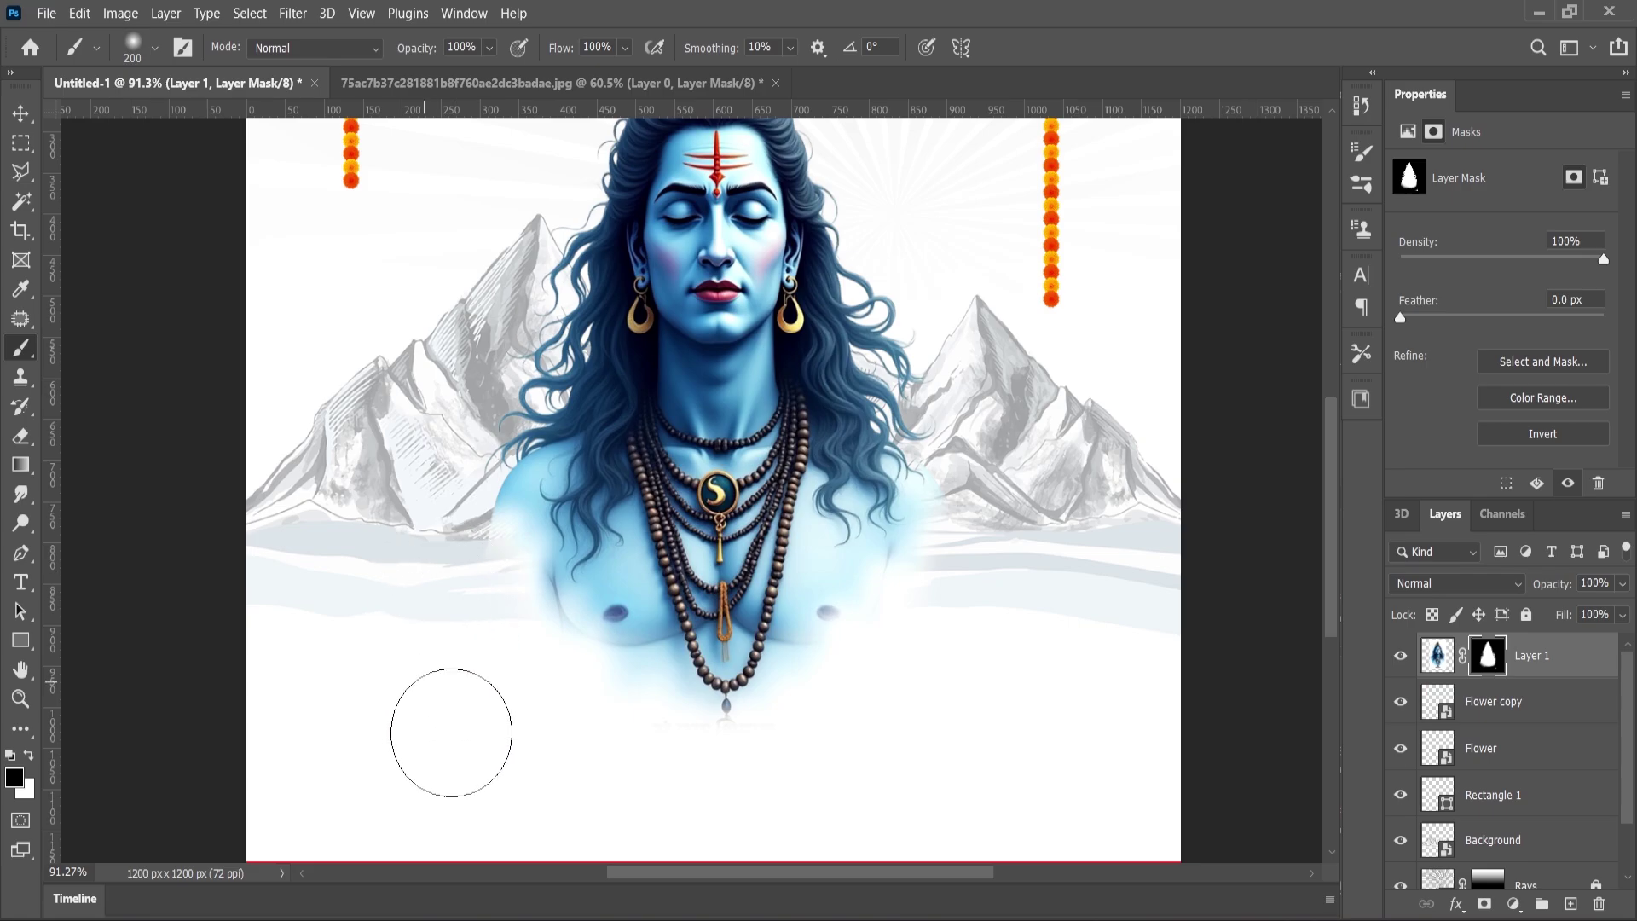
Step: Nudge the Shiva layer down slightly and scale it up to about 648 × 1153 px around its center
scroll(696, 627, "down", 3)
left_click(21, 114)
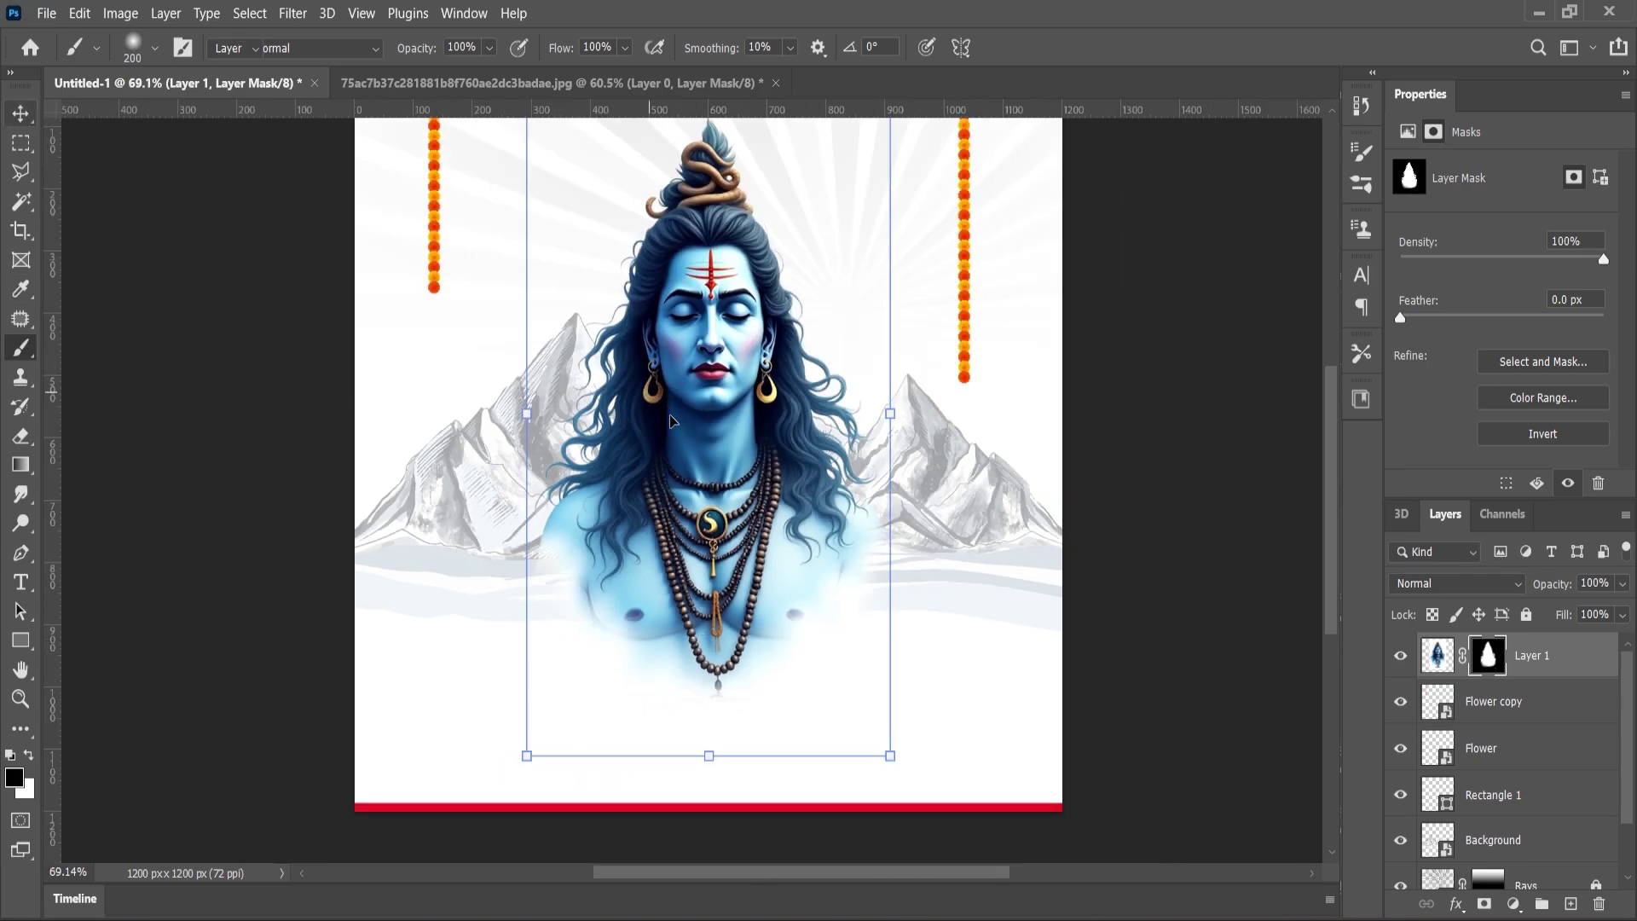
left_click_drag(727, 437, 727, 460)
scroll(704, 448, "down", 1)
key("ctrl+t")
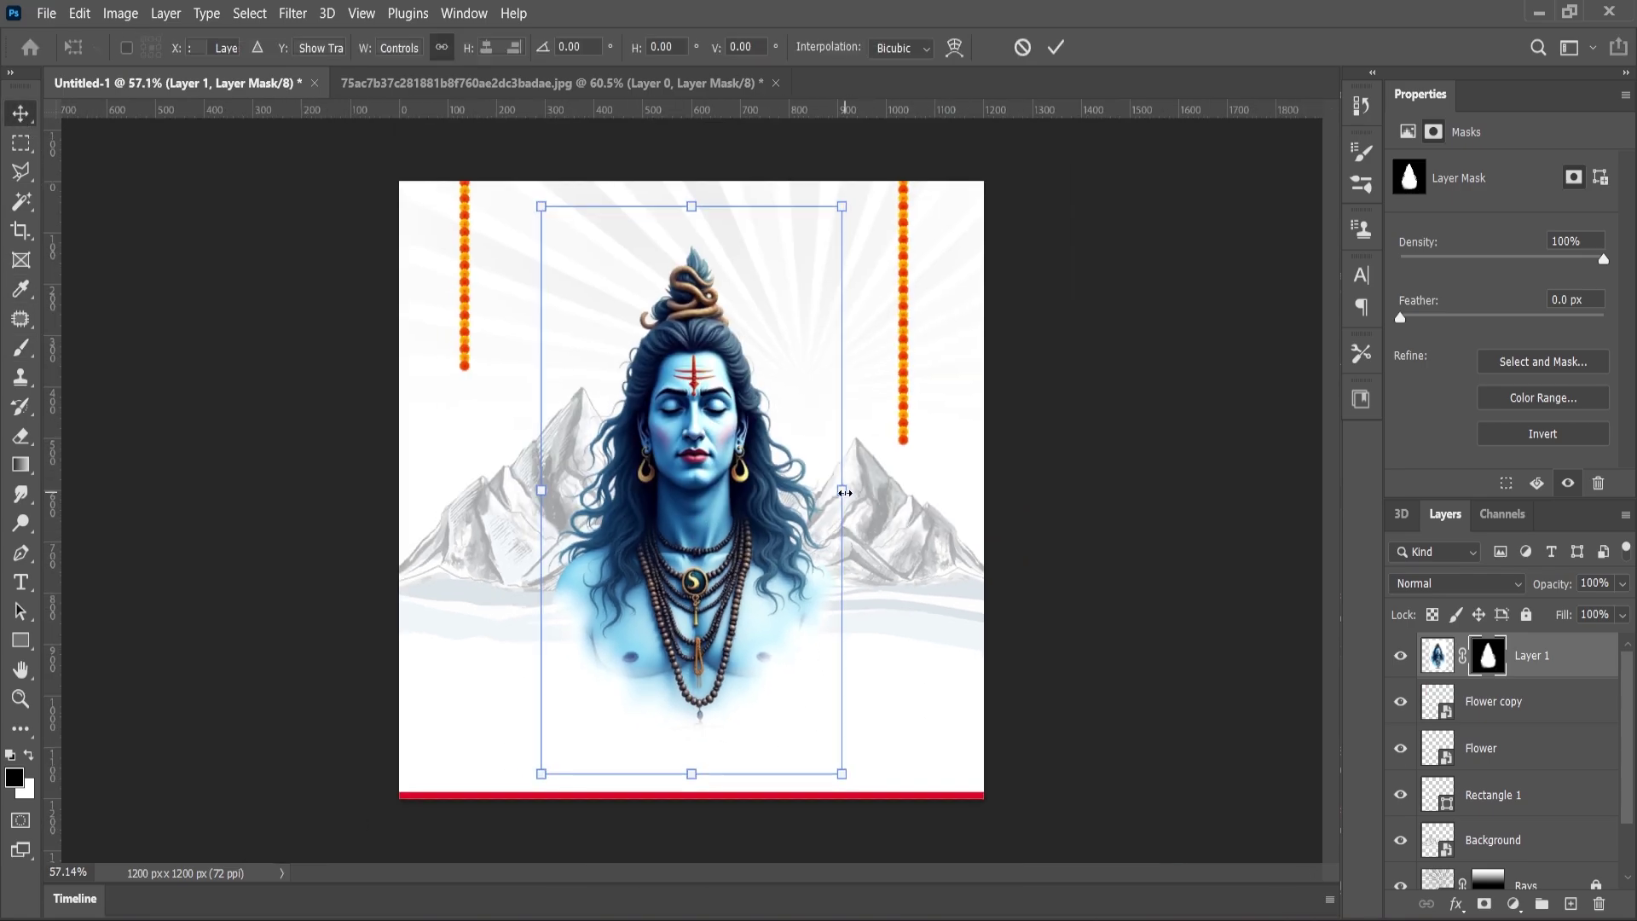
left_click_drag(842, 492, 878, 457)
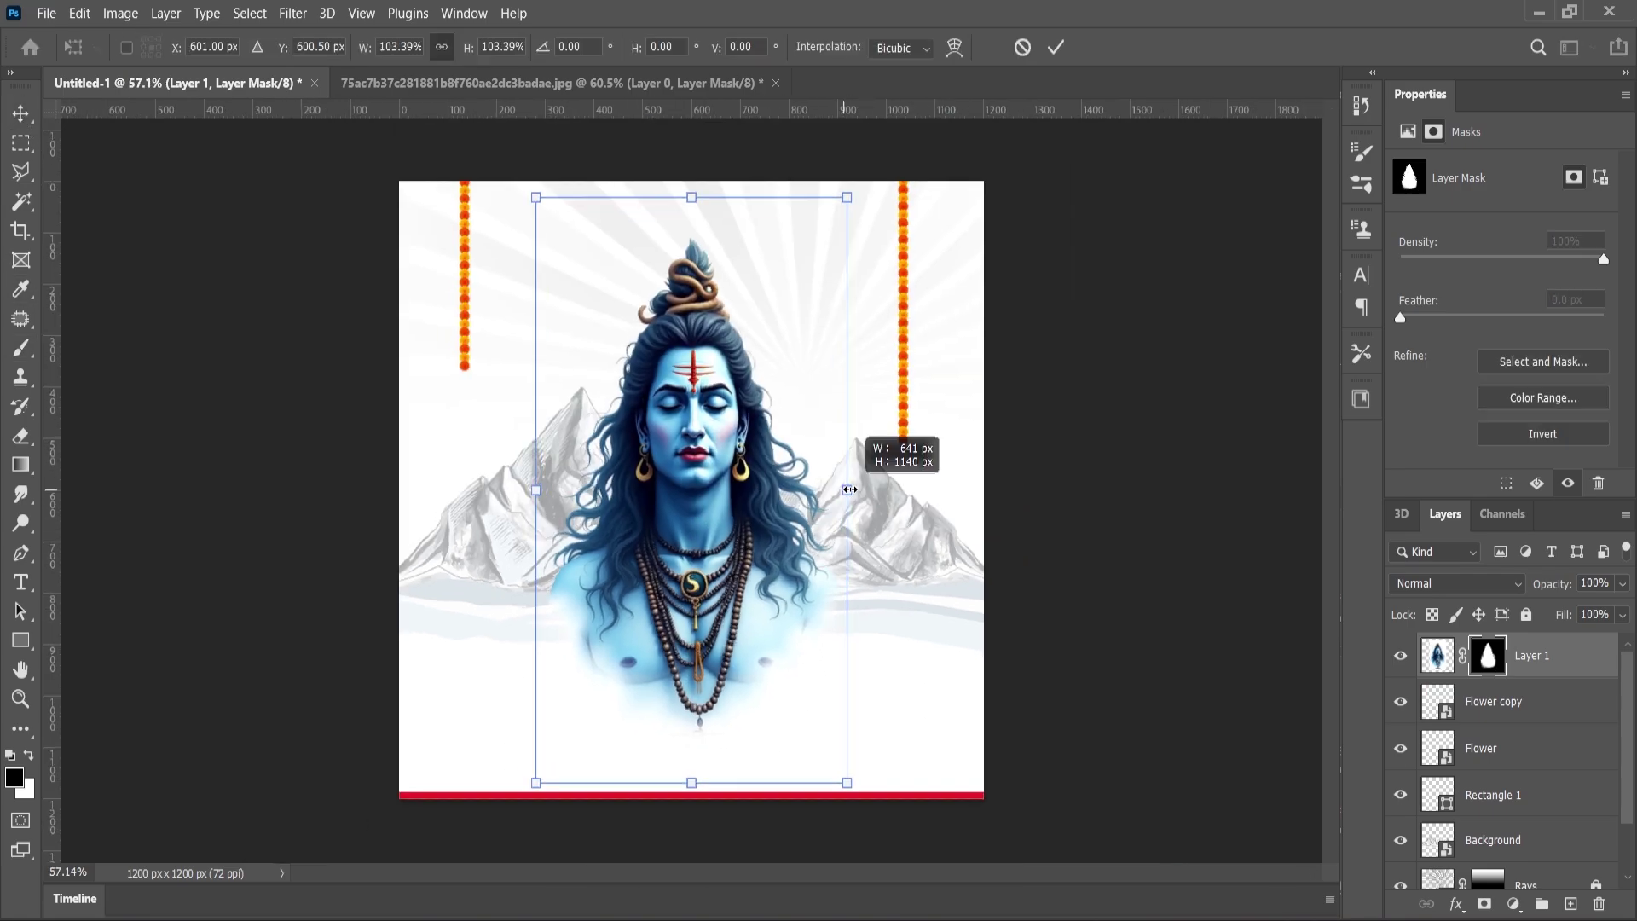
left_click(109, 290)
Step: Place the Om image from the Shivratri folder into the poster, centered at 74.30% scale
left_click(1545, 655)
scroll(1545, 793, "down", 1)
left_click(1500, 798)
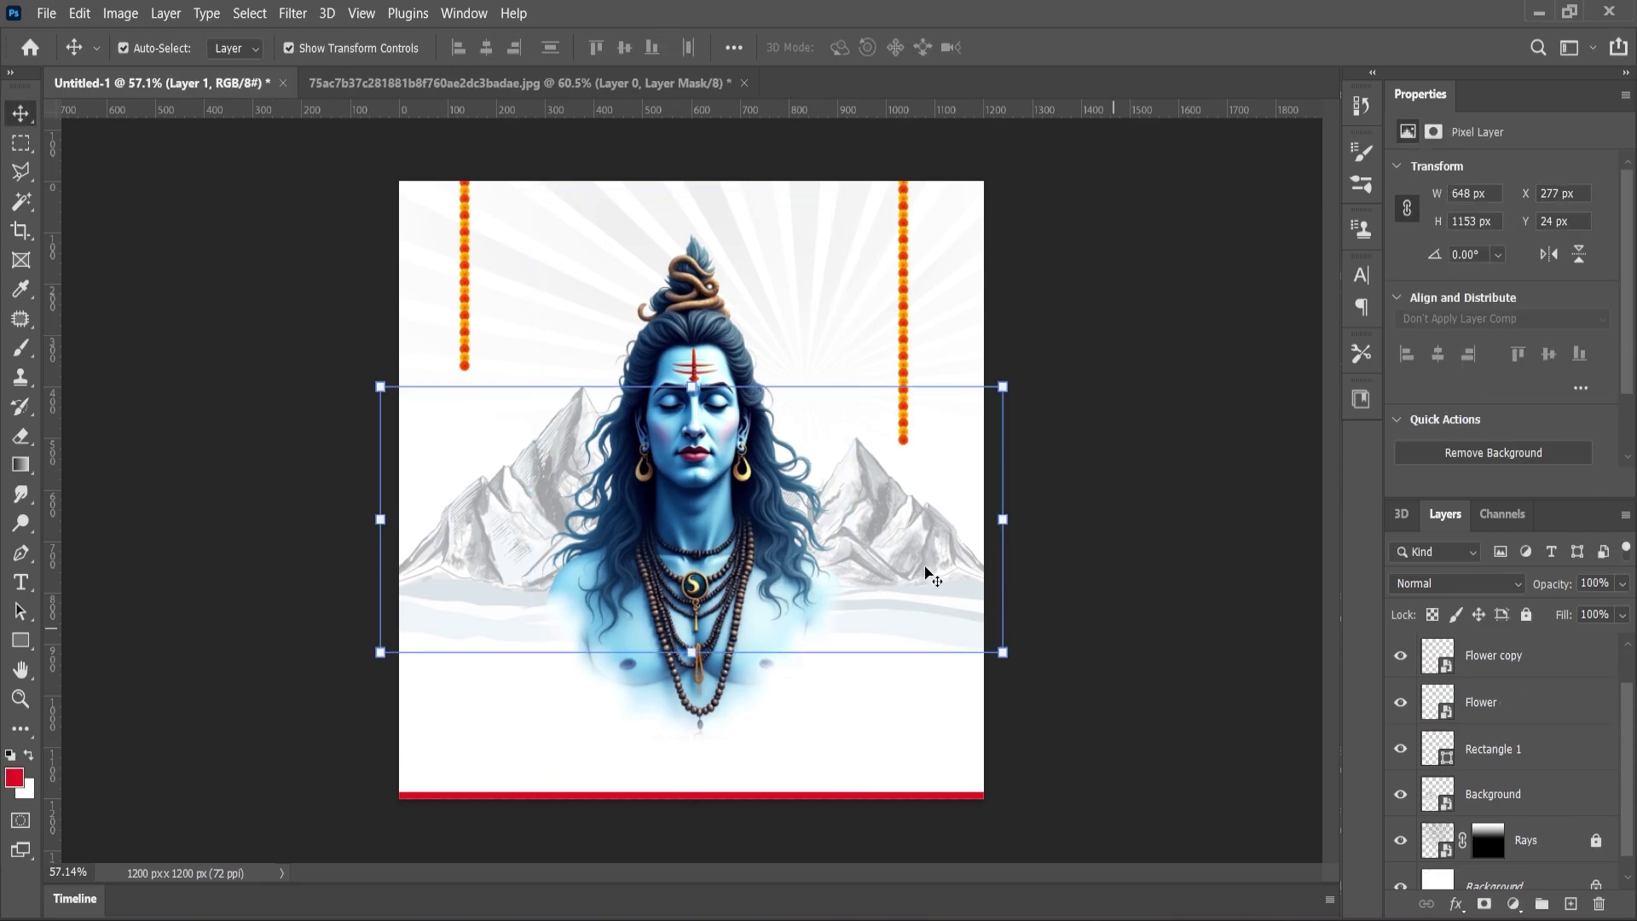
left_click(1177, 628)
key("alt+Tab")
left_click(896, 370)
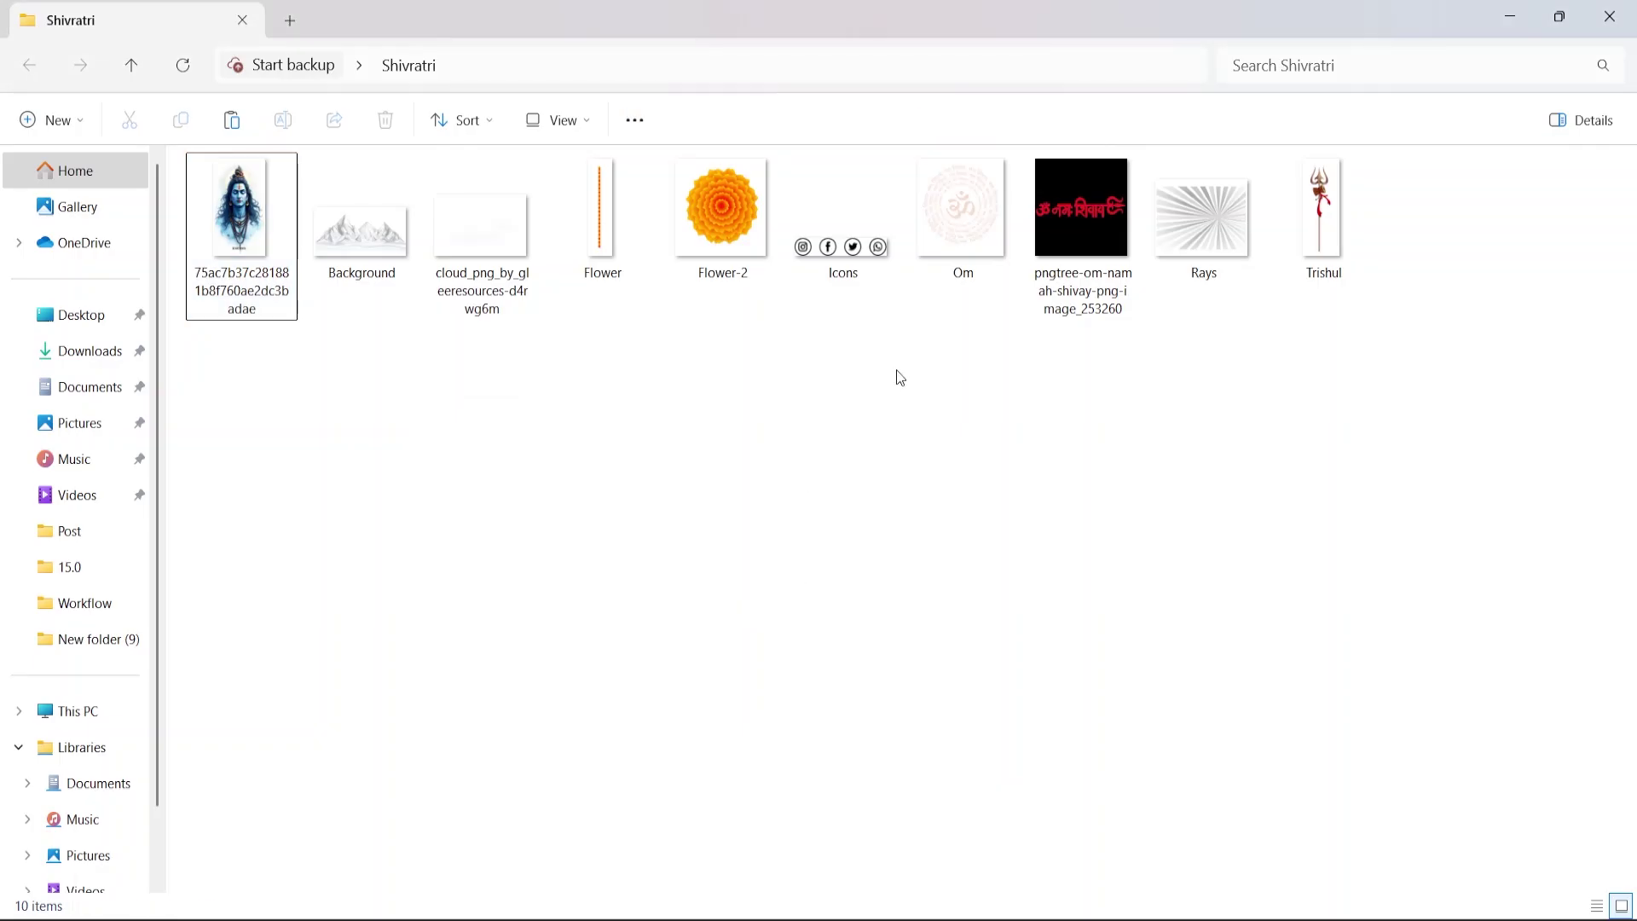
left_click_drag(962, 213, 999, 445)
left_click_drag(1135, 796, 770, 594)
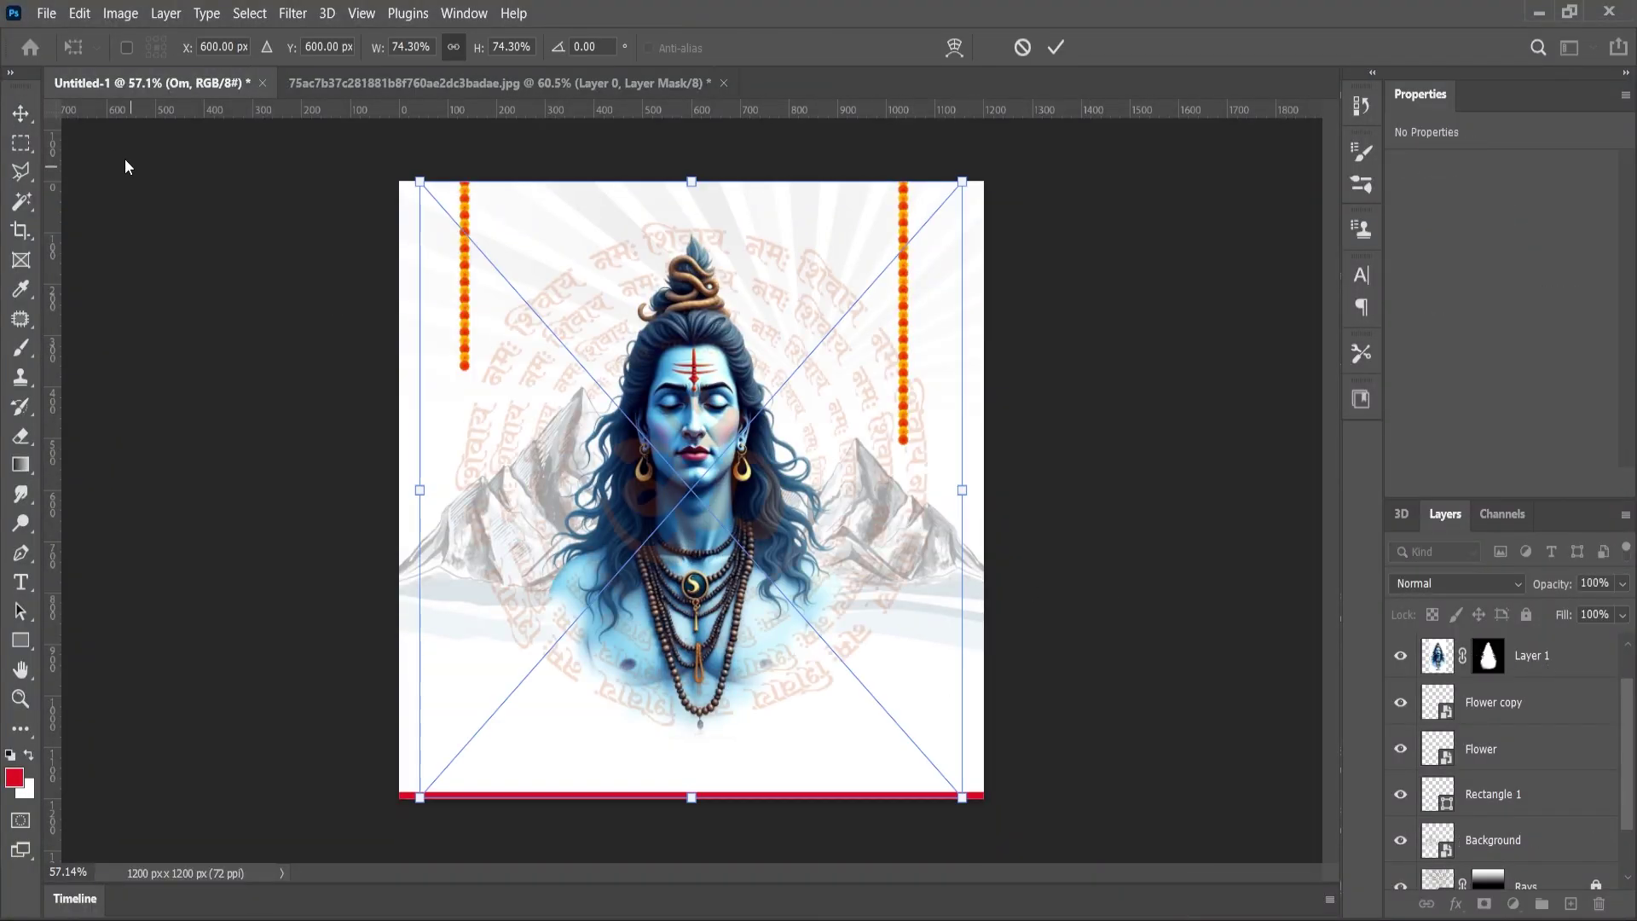
key("Return")
Step: Move the Om layer beneath the mountain Background layer in the stacking order
scroll(1500, 725, "up", 1)
left_click_drag(1487, 661, 1487, 857)
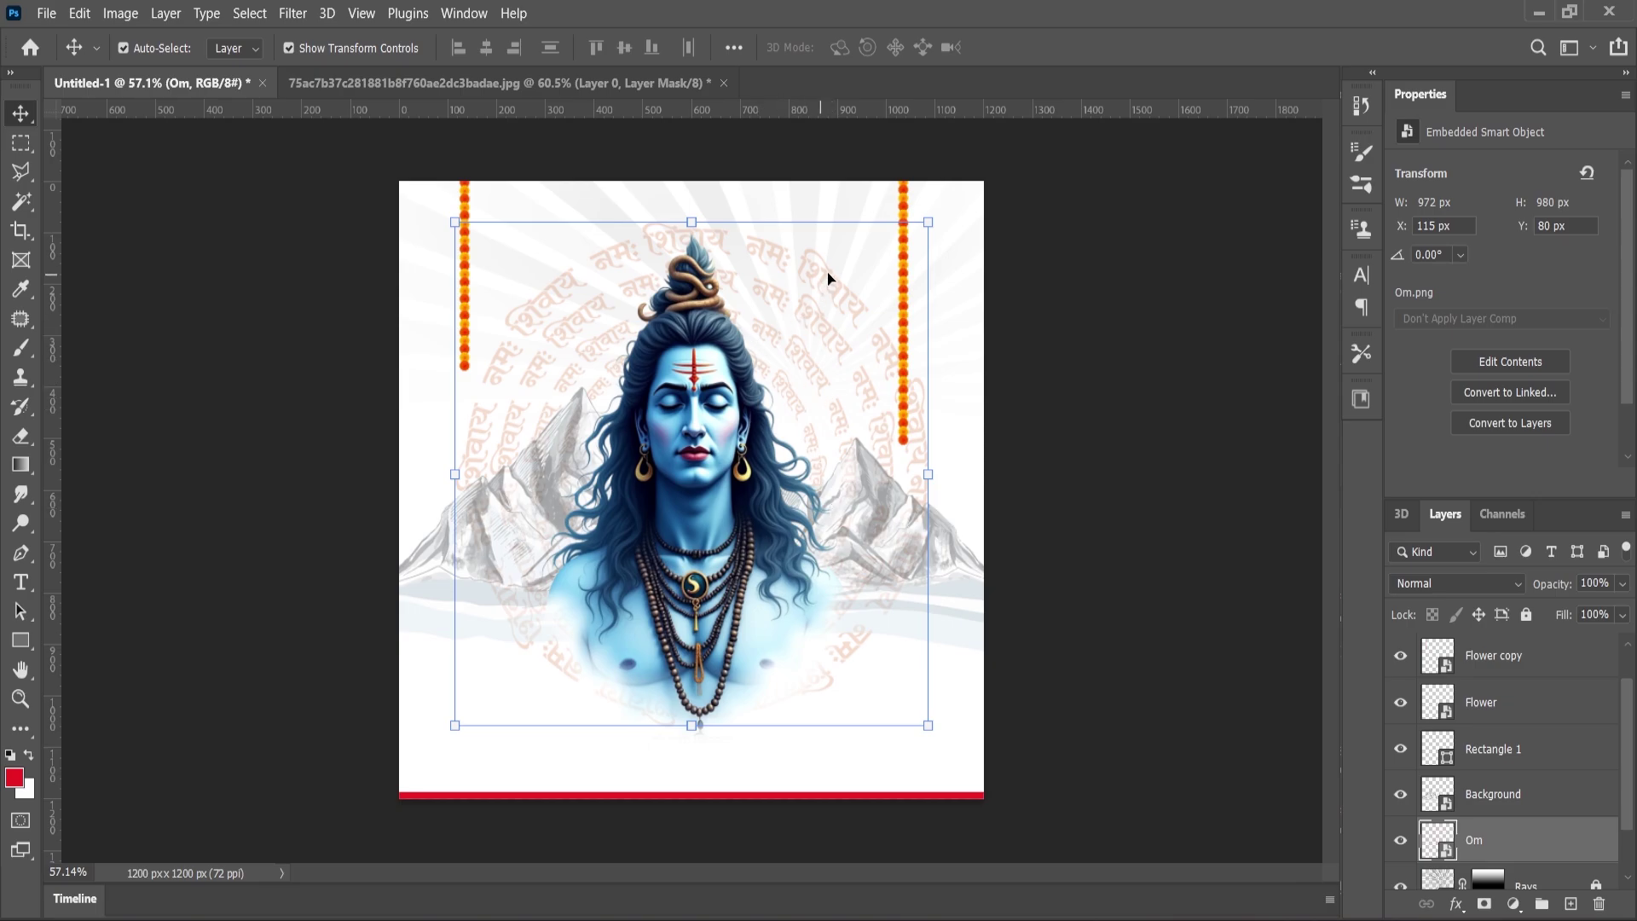
left_click_drag(827, 280, 830, 294)
key("ctrl+z")
left_click(1089, 451)
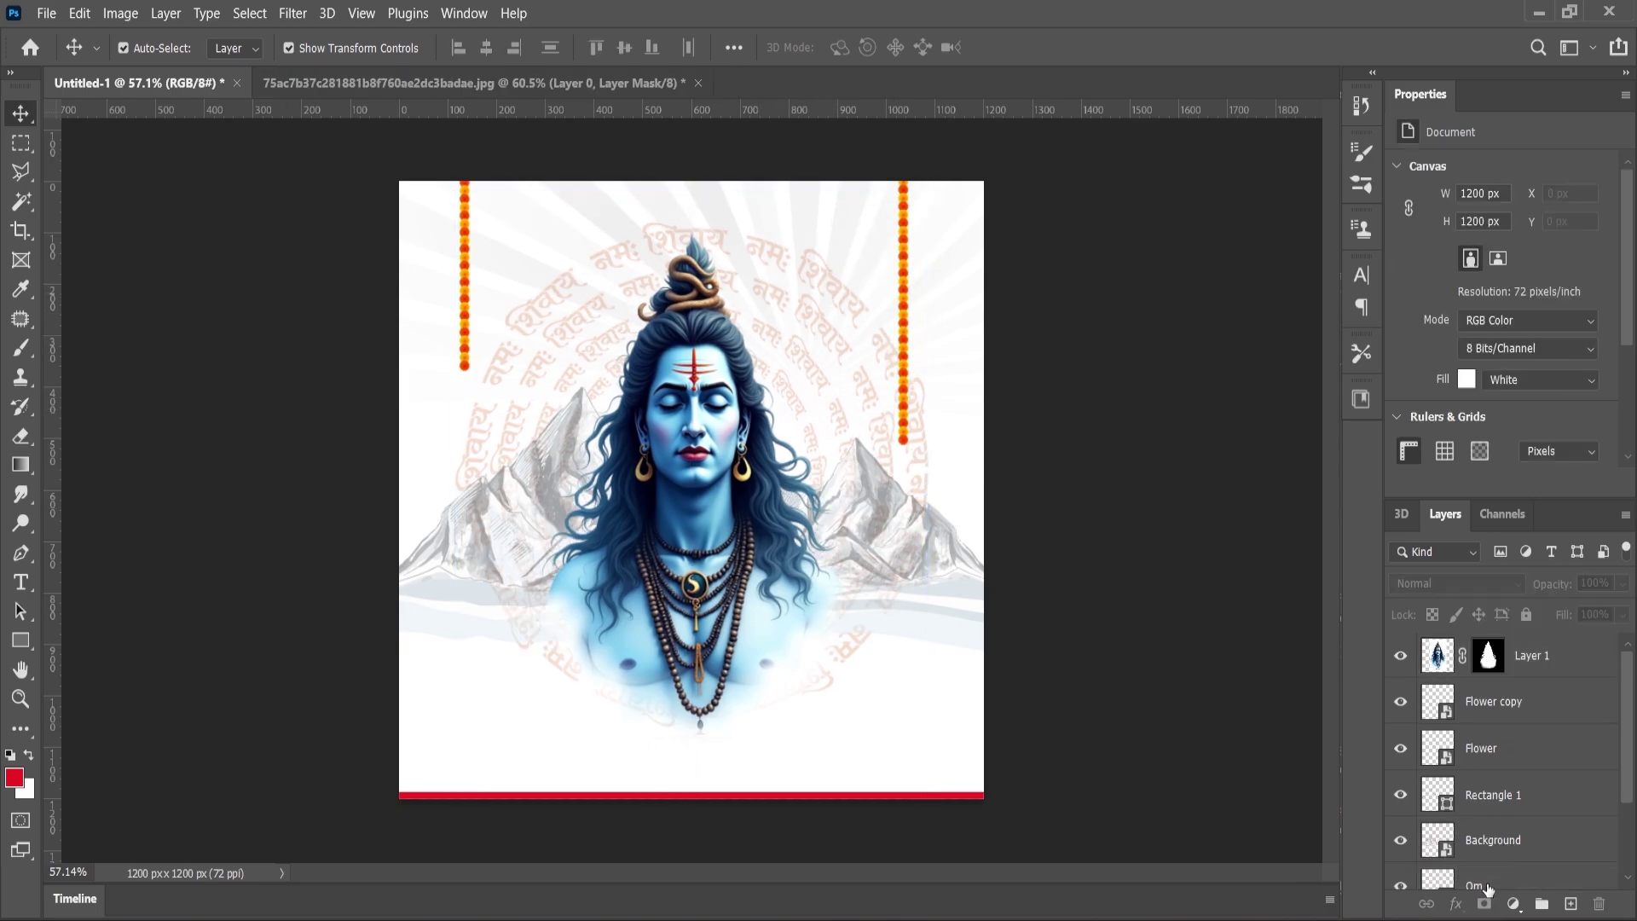
Step: Lock the Shiva layer and scale the Om graphic to about 952 × 959 px behind the figure
left_click(1482, 884)
left_click(1443, 644)
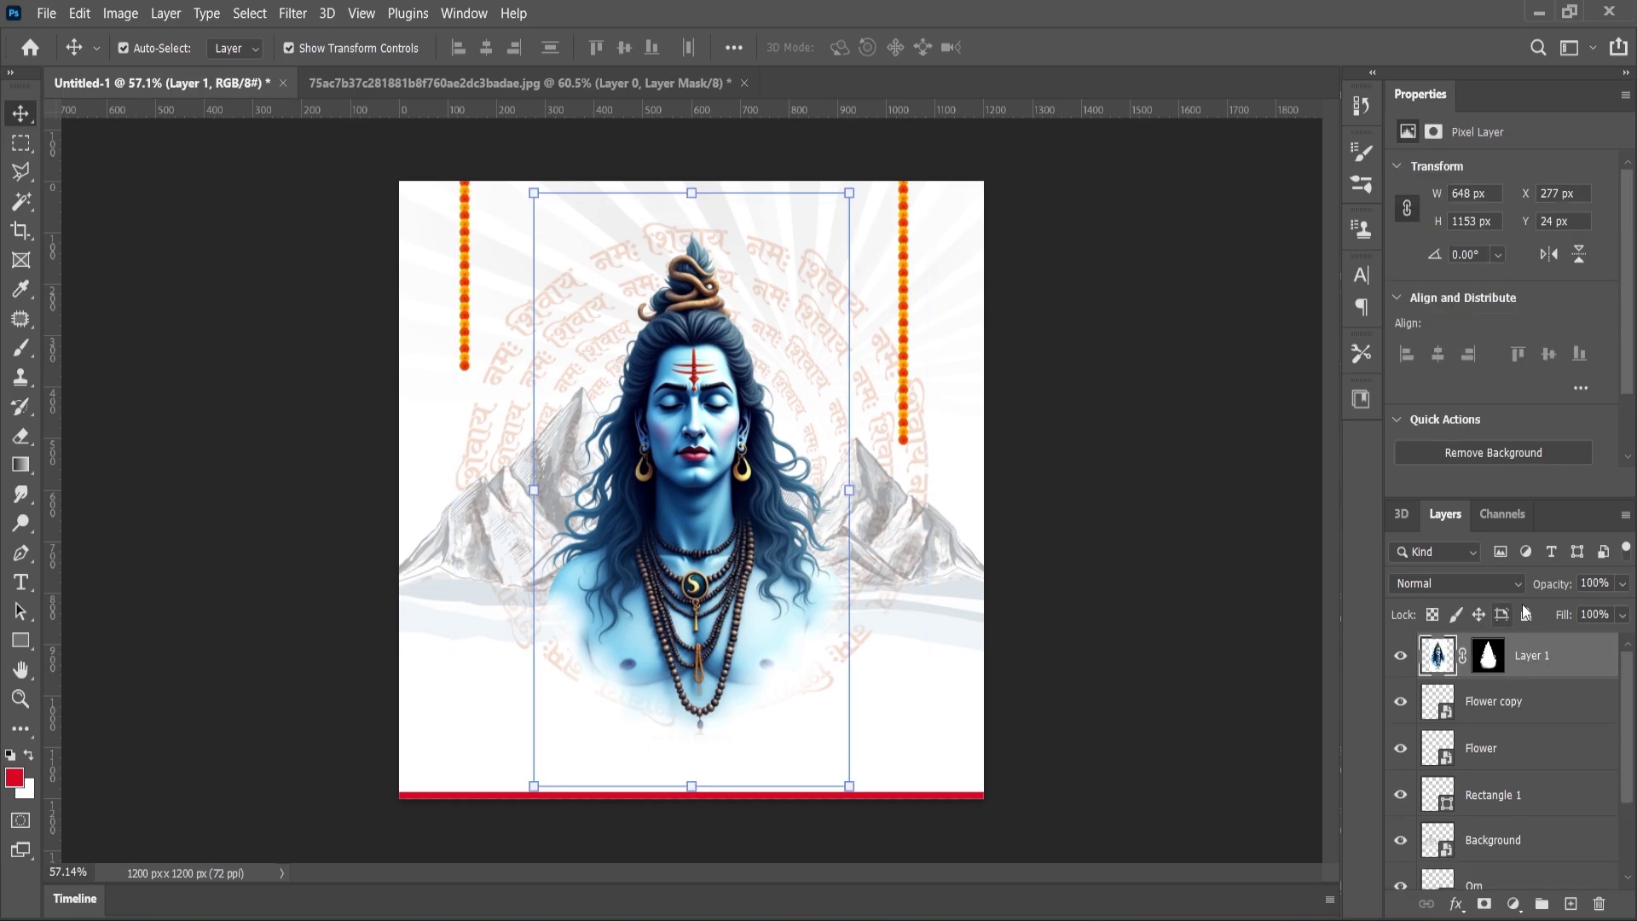
left_click_drag(850, 299, 827, 290)
key("ctrl+t")
left_click_drag(922, 220, 940, 198)
left_click_drag(839, 286, 832, 295)
key("Return")
Step: Center the Om graphic horizontally on the canvas and clear the selection
key("ctrl+a")
left_click(488, 53)
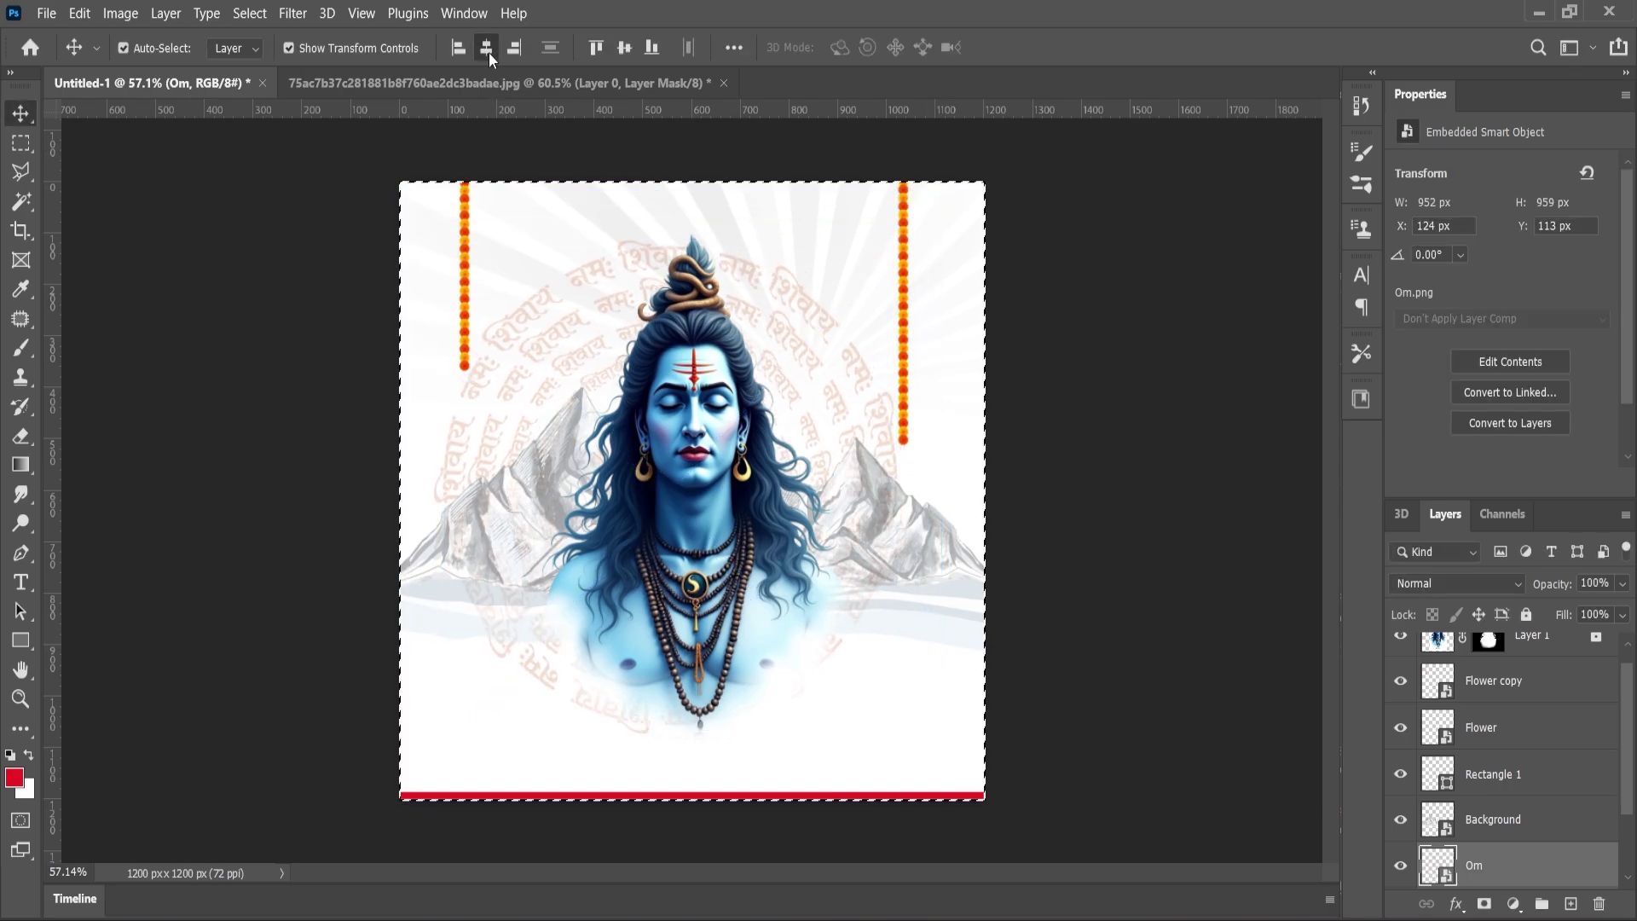
left_click(1040, 365)
key("ctrl+d")
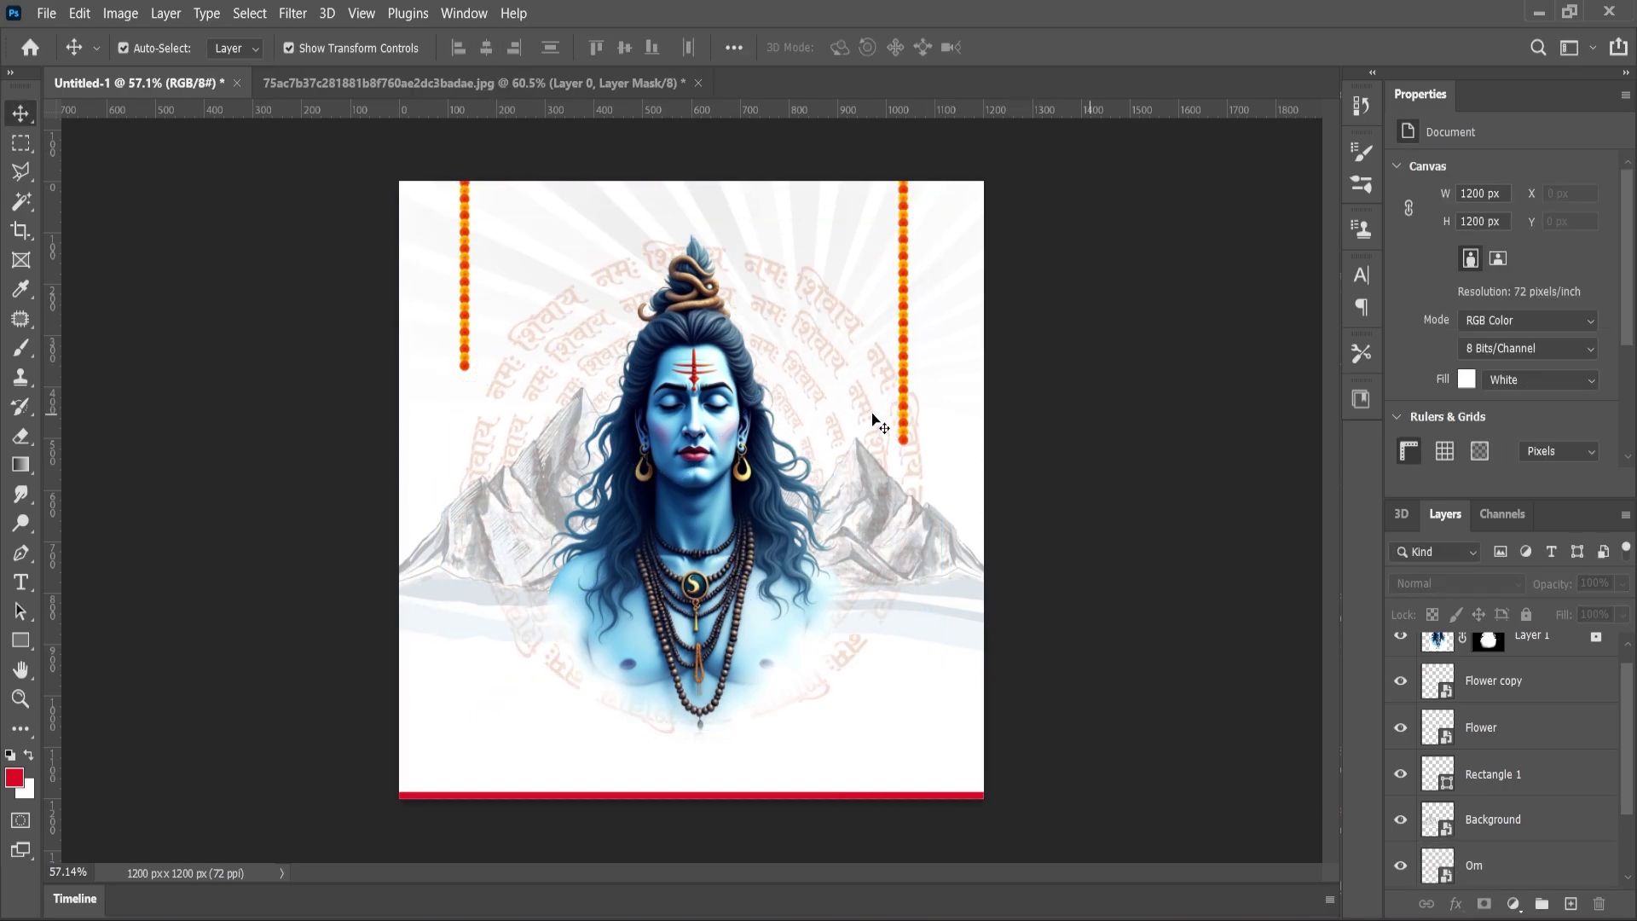
Step: Add a layer mask to the Om layer and fade out its lower part with a linear black-to-white gradient
left_click(856, 336)
left_click(1526, 613)
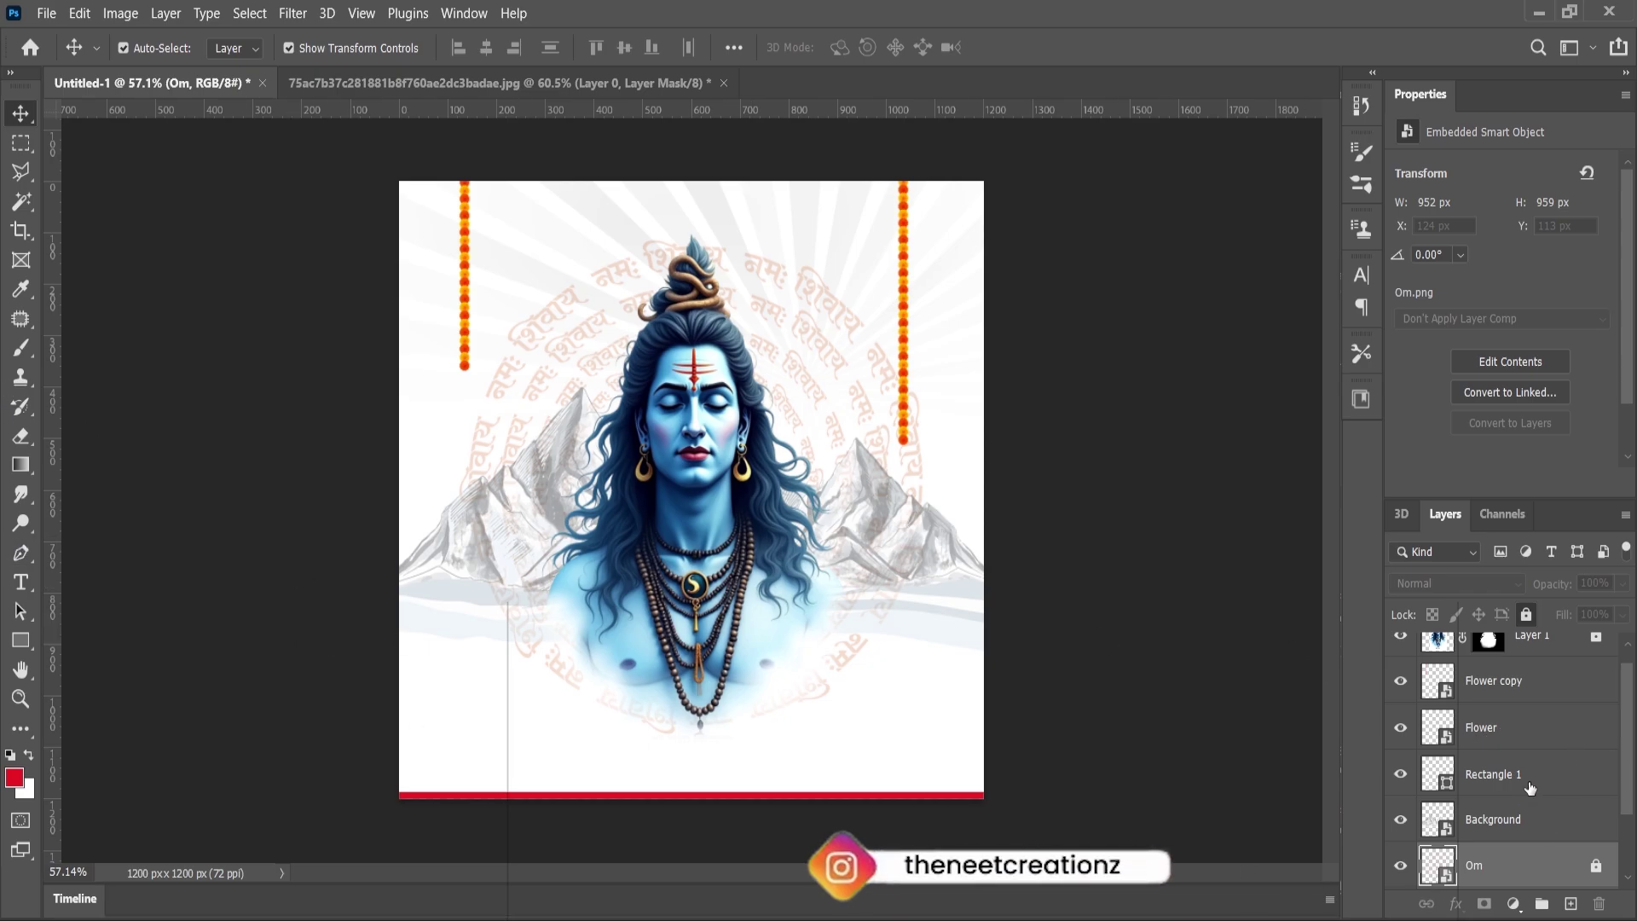
scroll(1496, 782, "down", 2)
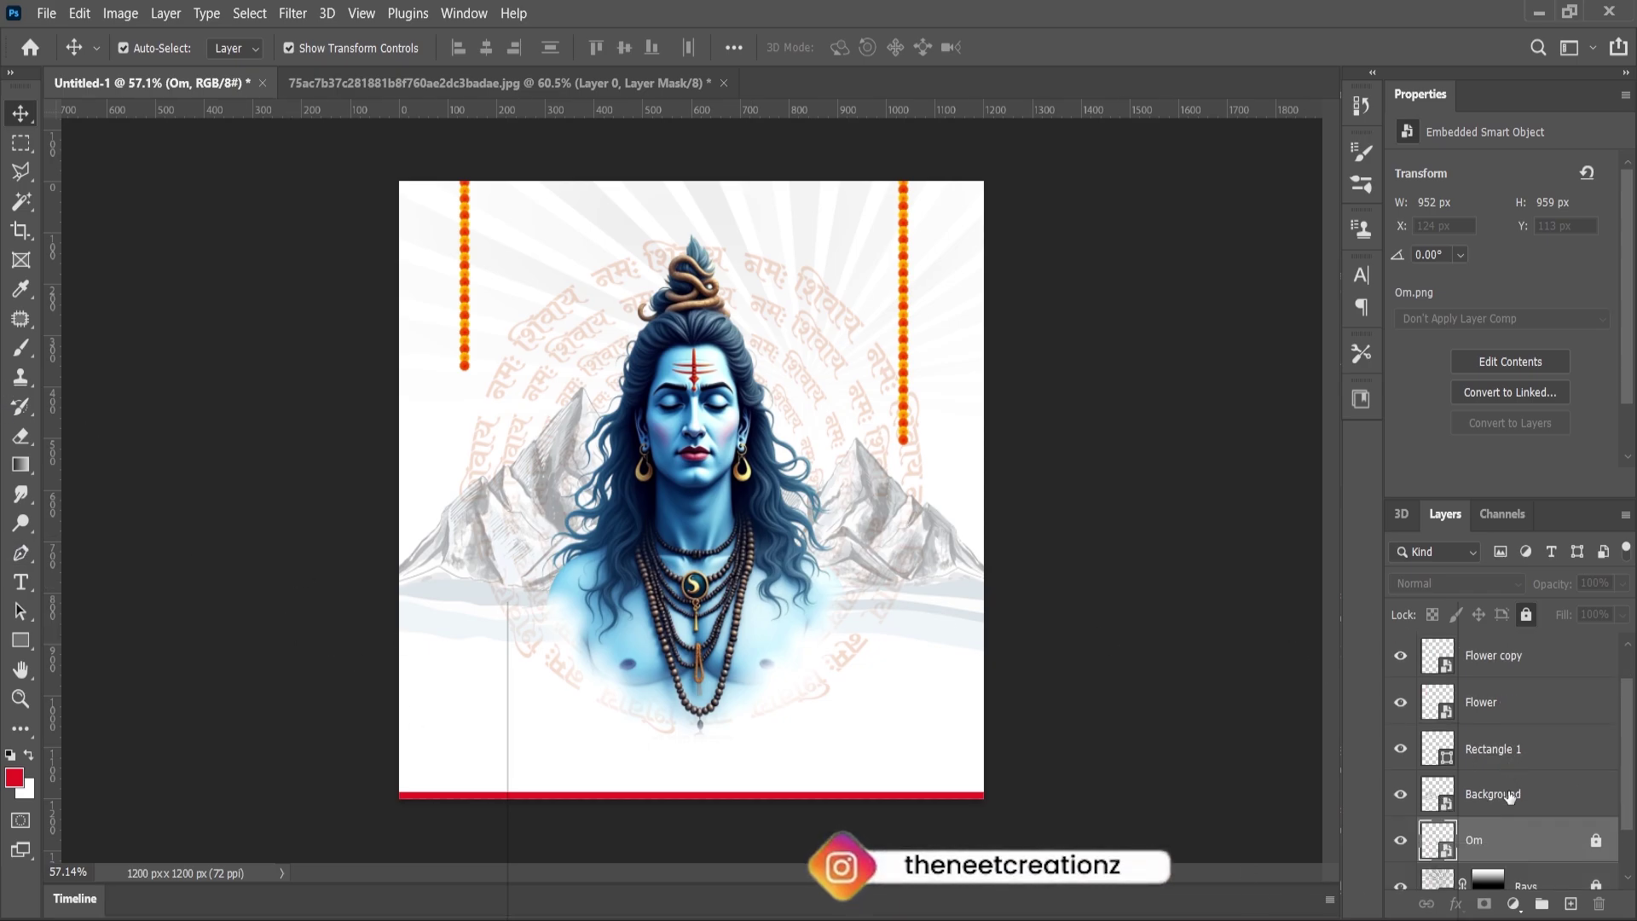
left_click(1595, 848)
left_click(1484, 903)
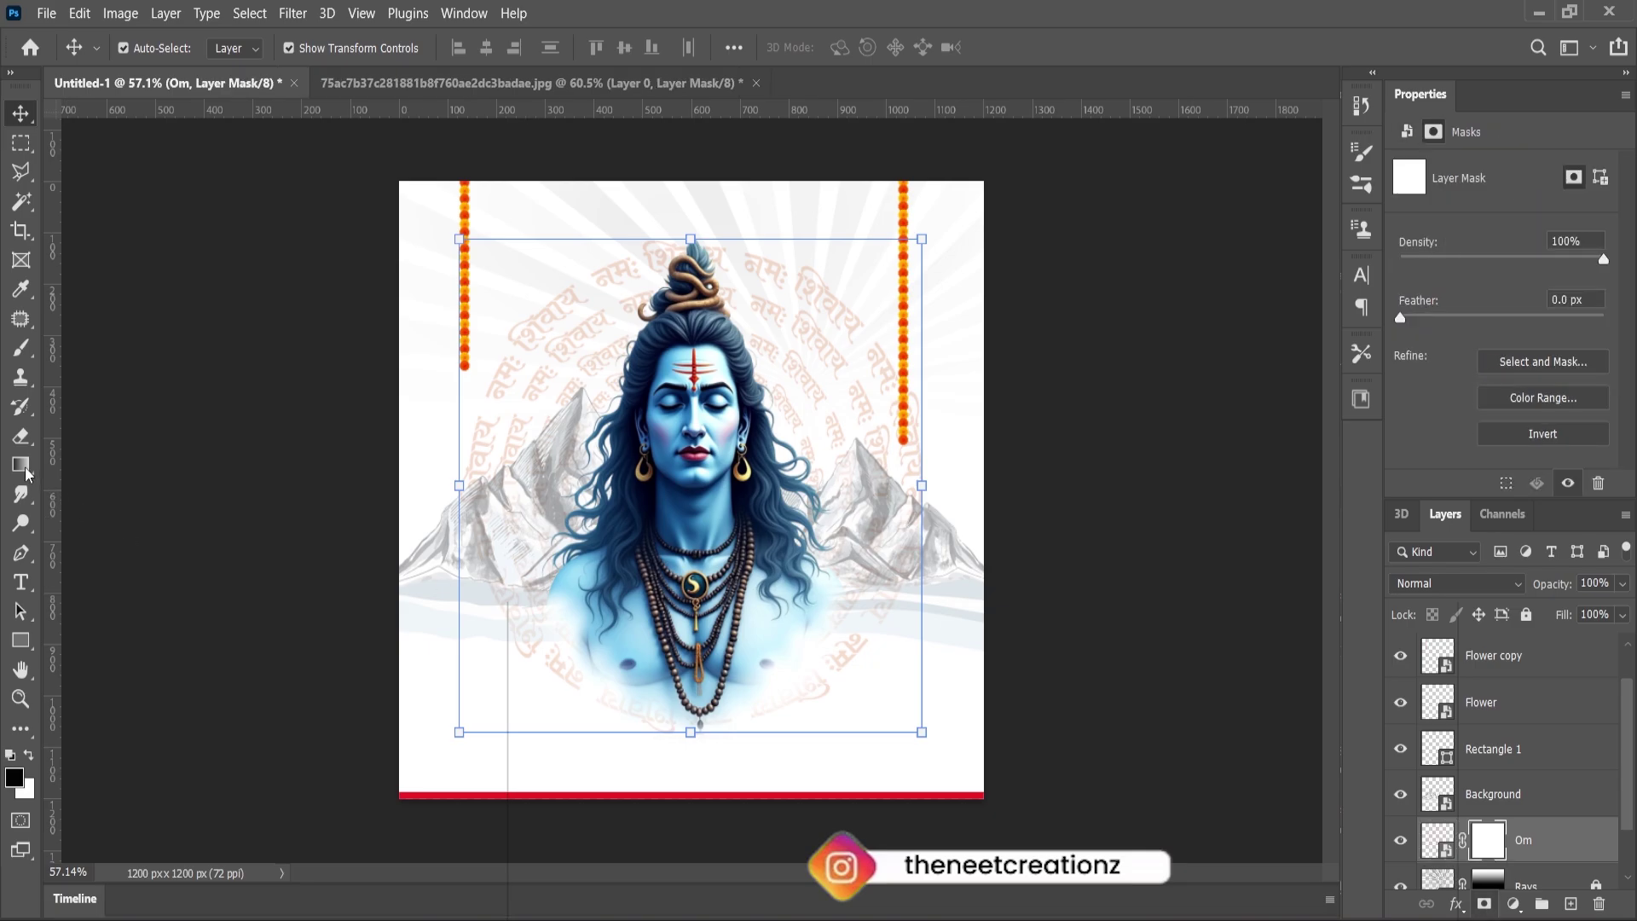
key("g")
left_click_drag(651, 422, 646, 439)
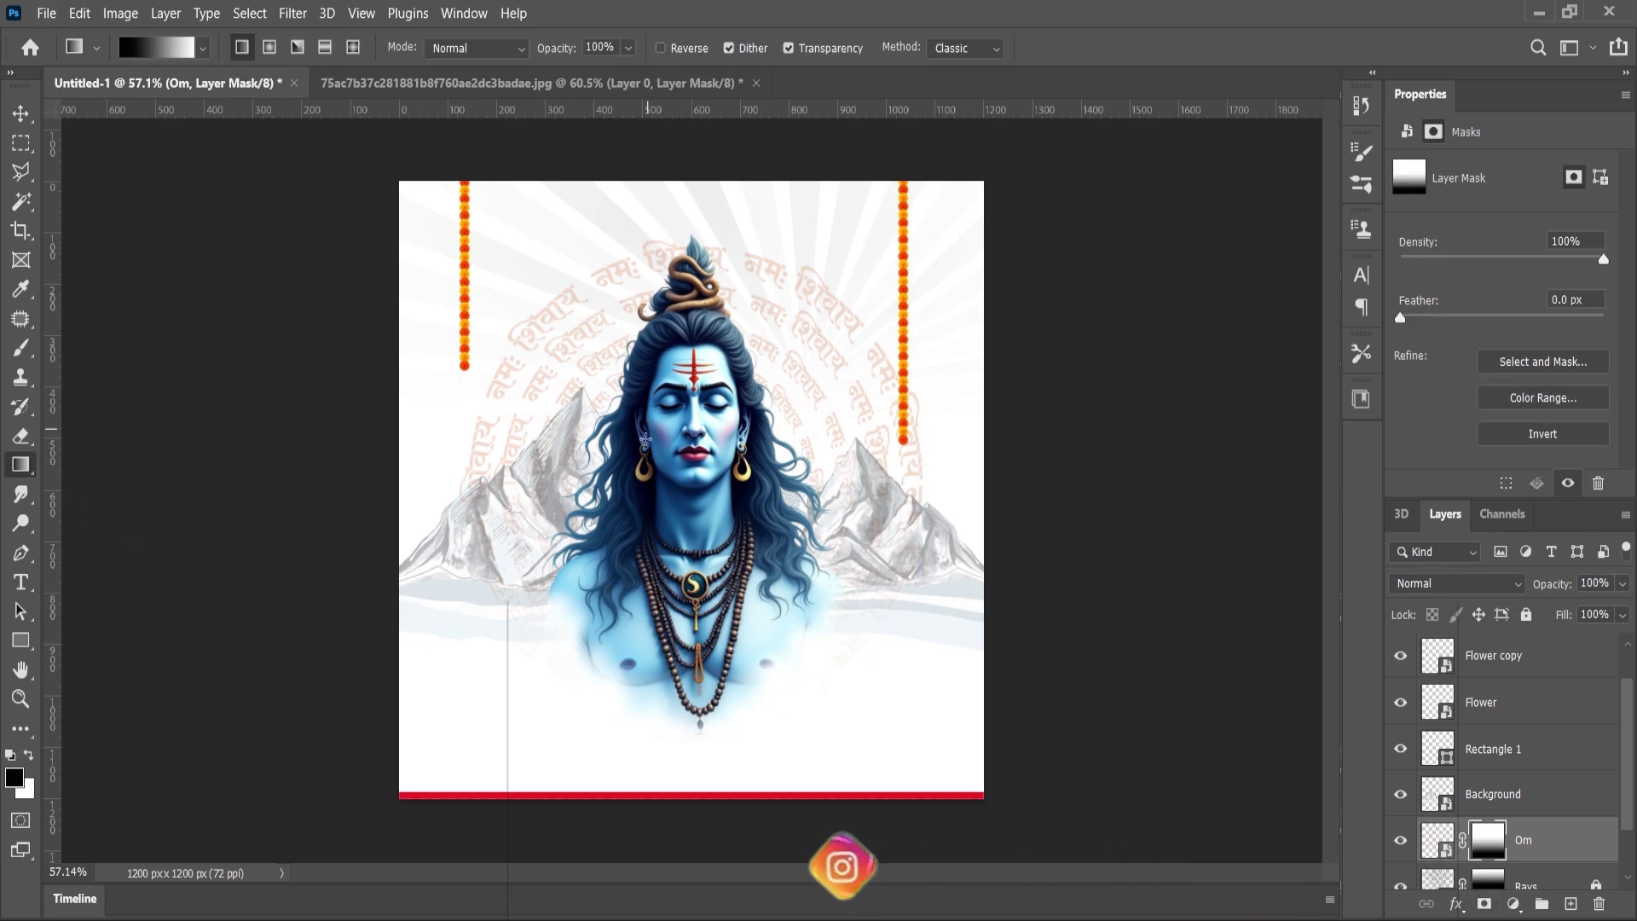
left_click(21, 114)
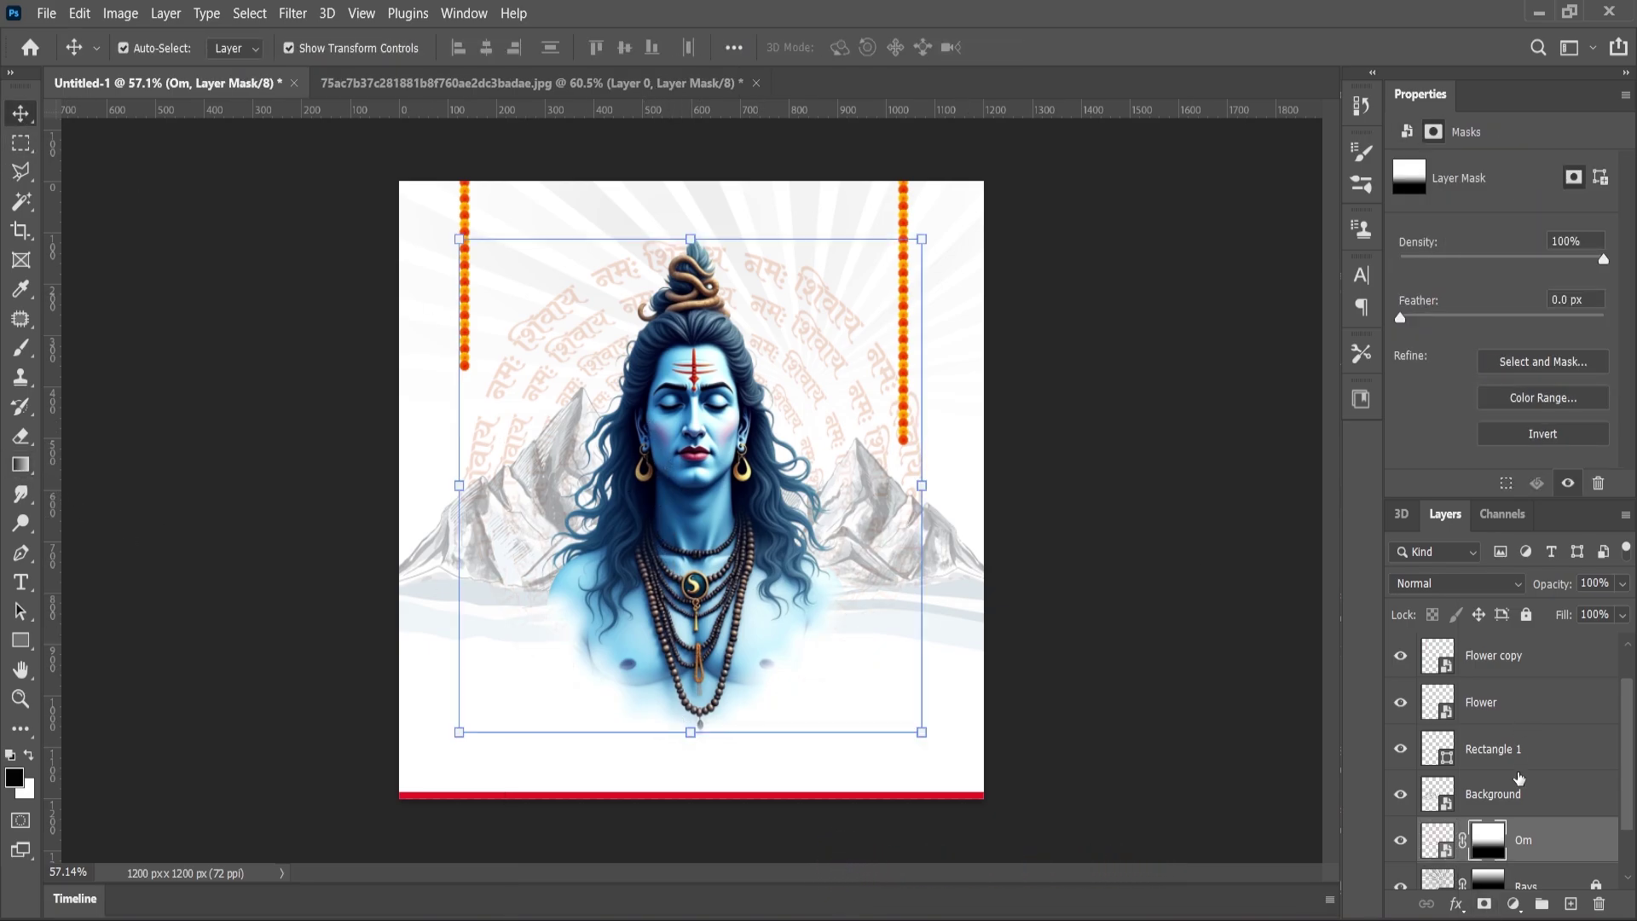
Step: Move the Om layer beneath the Rays layer and save the document as Shivratri Post.psd
scroll(1519, 793, "down", 2)
left_click_drag(1521, 786, 1518, 830)
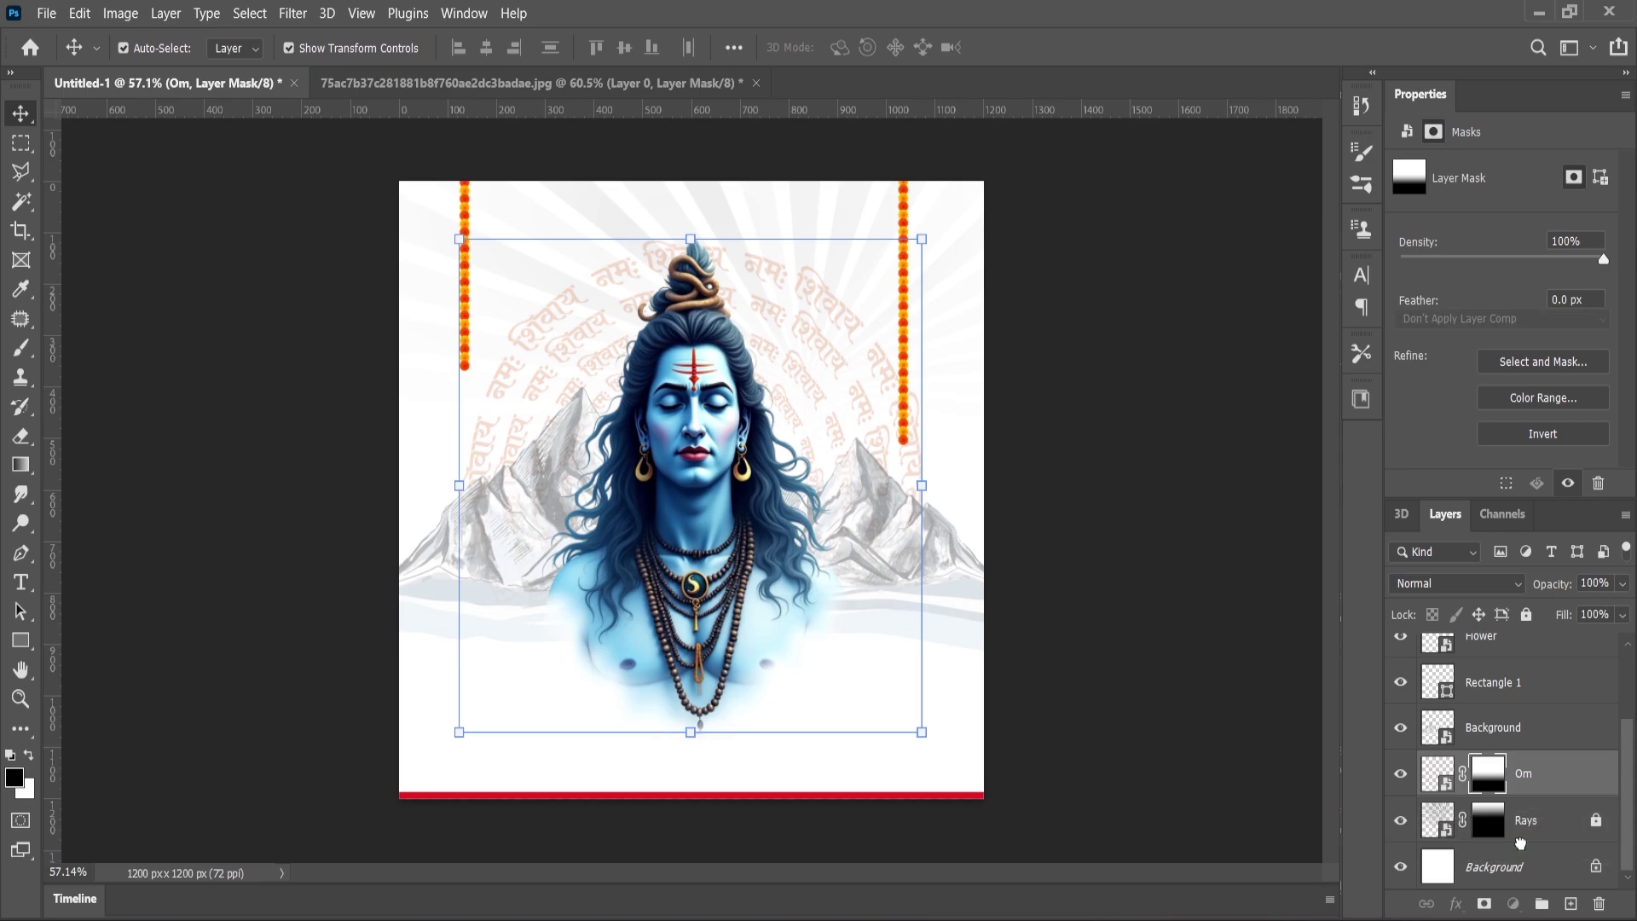
key("ctrl+minus")
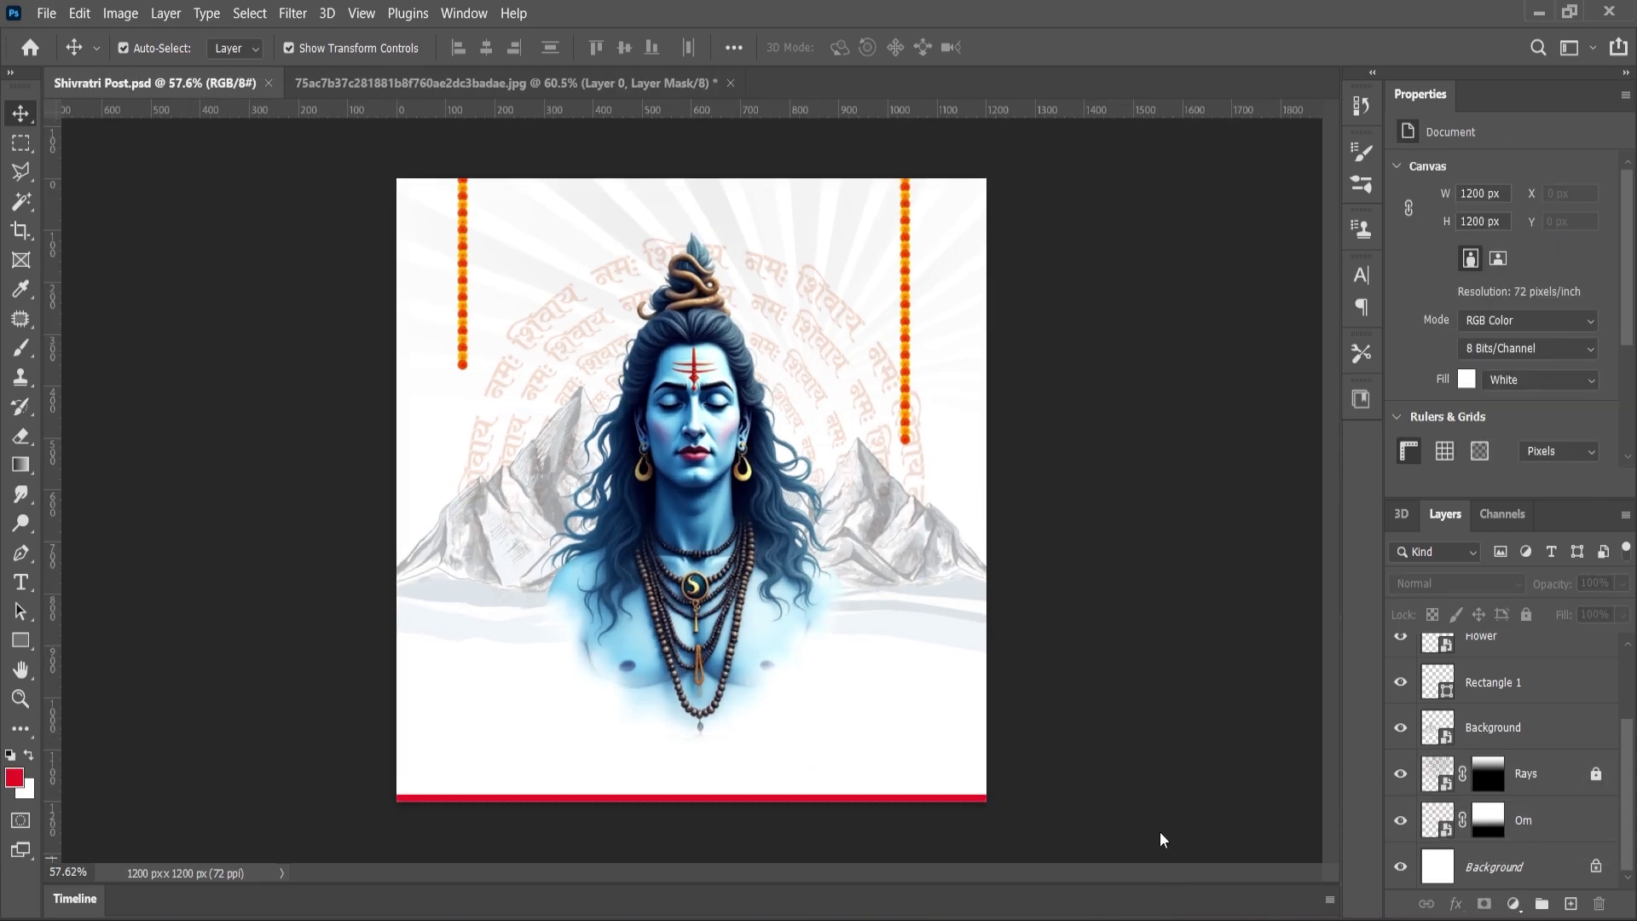
Step: Place the Trishul image from the Shivratri folder at about 15.41% scale, standing beside Shiva's shoulder near the longer flower garland
key("alt+Tab")
left_click(1428, 283)
left_click_drag(1326, 261, 908, 473)
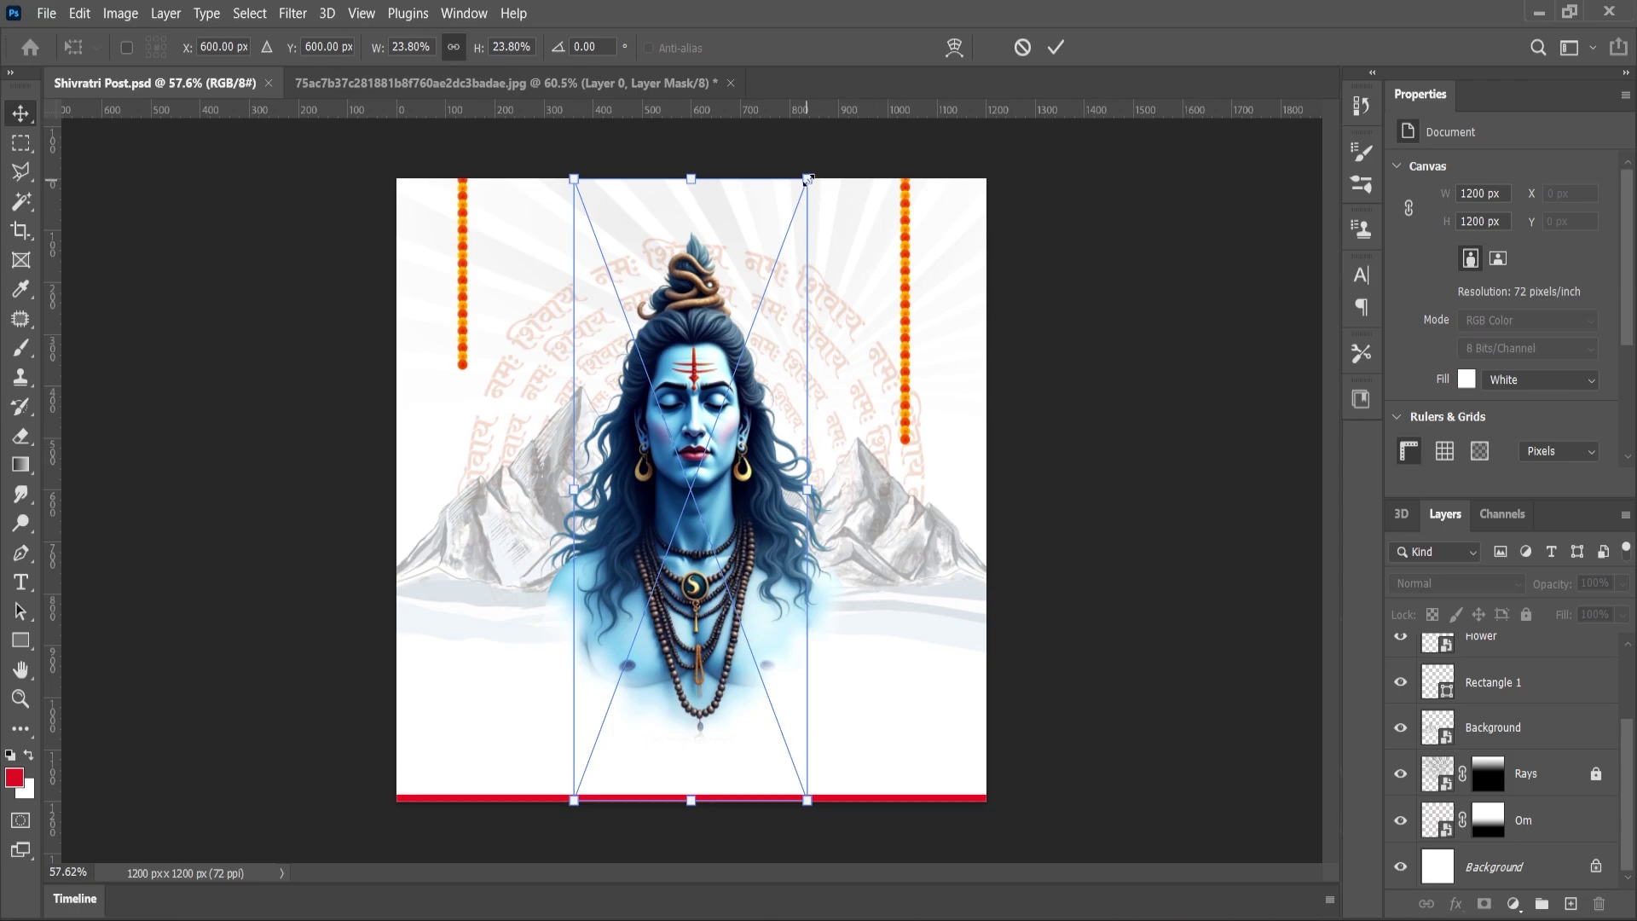
left_click_drag(808, 179, 766, 294)
left_click_drag(692, 432, 857, 443)
left_click_drag(925, 305, 929, 301)
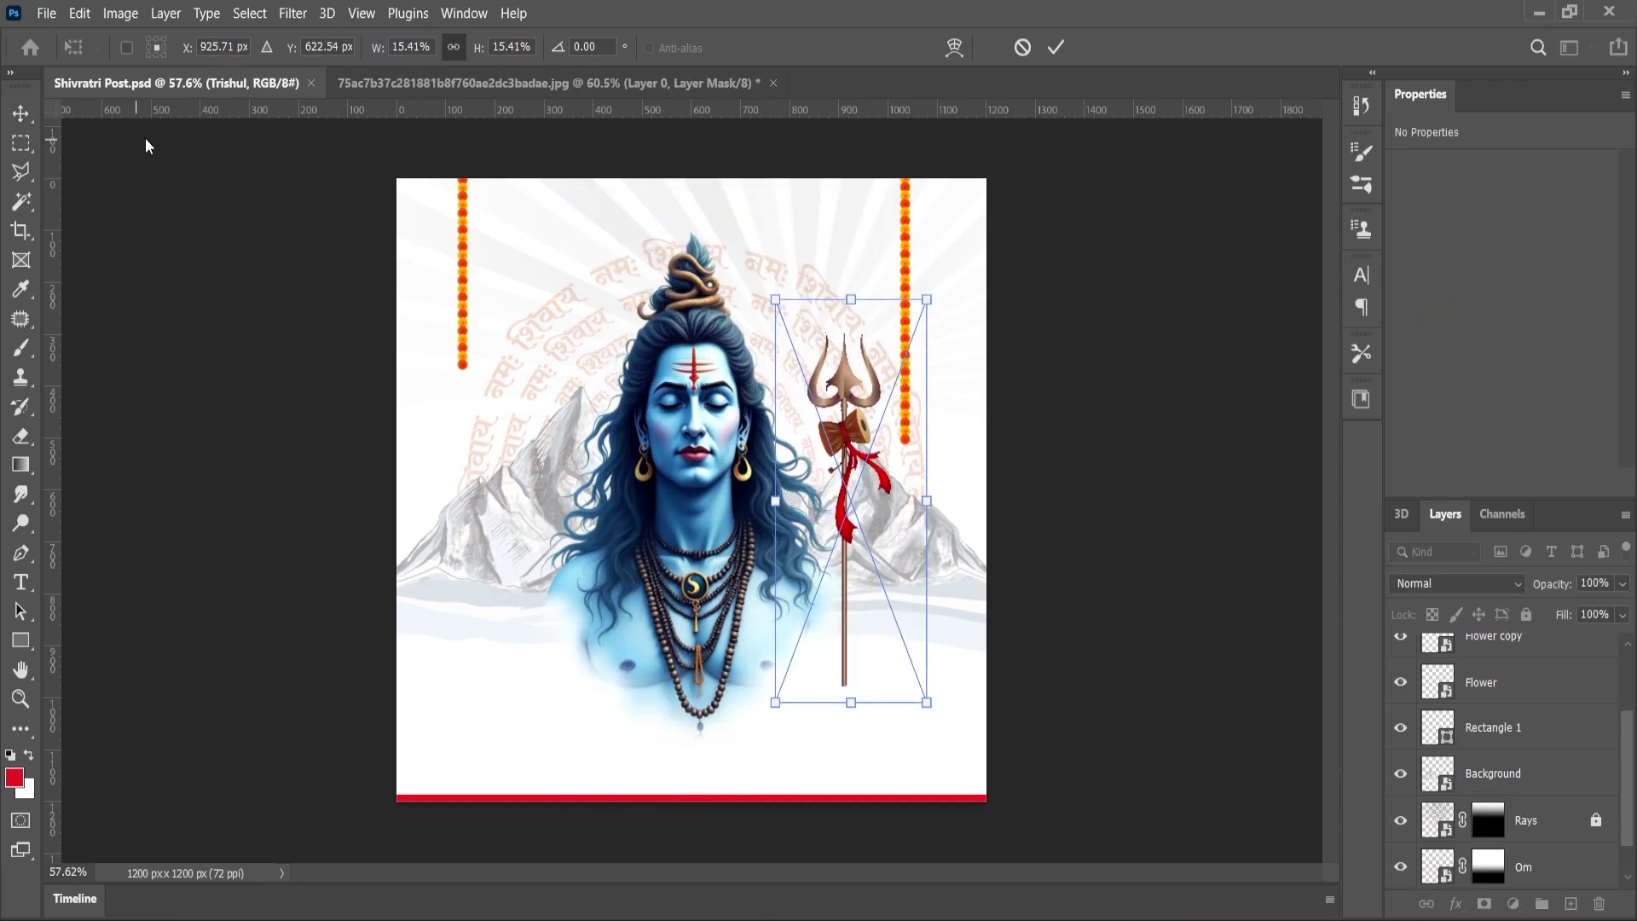
key("Return")
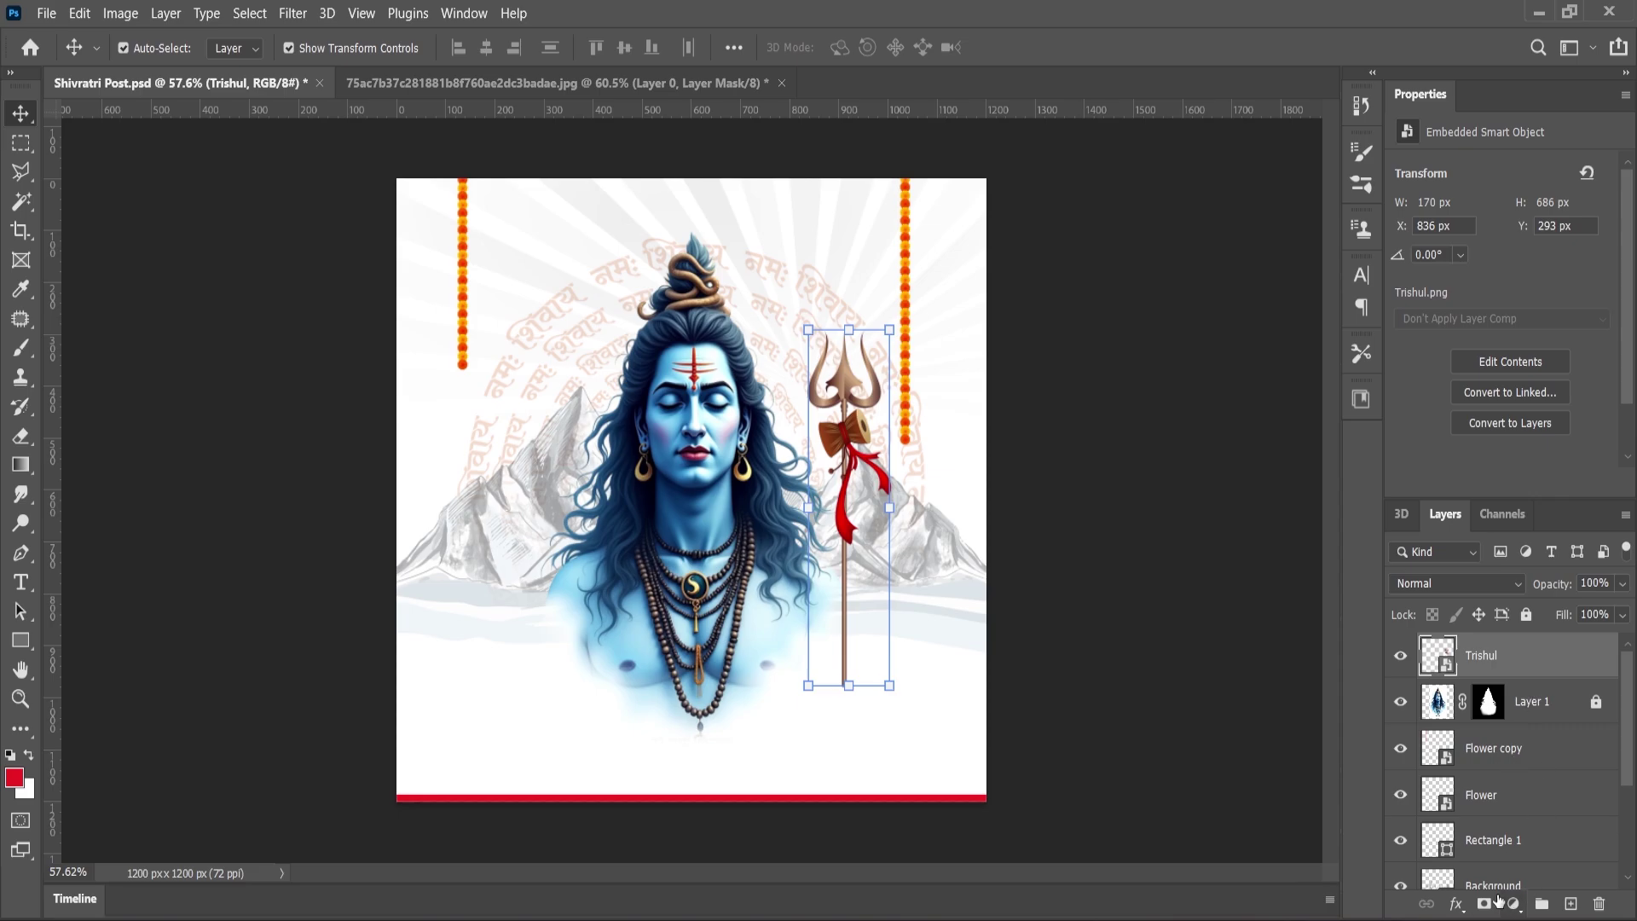
Step: Add a mask to the Trishul layer and paint out the staff's lower end in black within a rectangular selection
left_click(1485, 902)
left_click(16, 148)
scroll(839, 622, "up", 5)
left_click_drag(970, 782, 661, 633)
left_click_drag(989, 651, 839, 648)
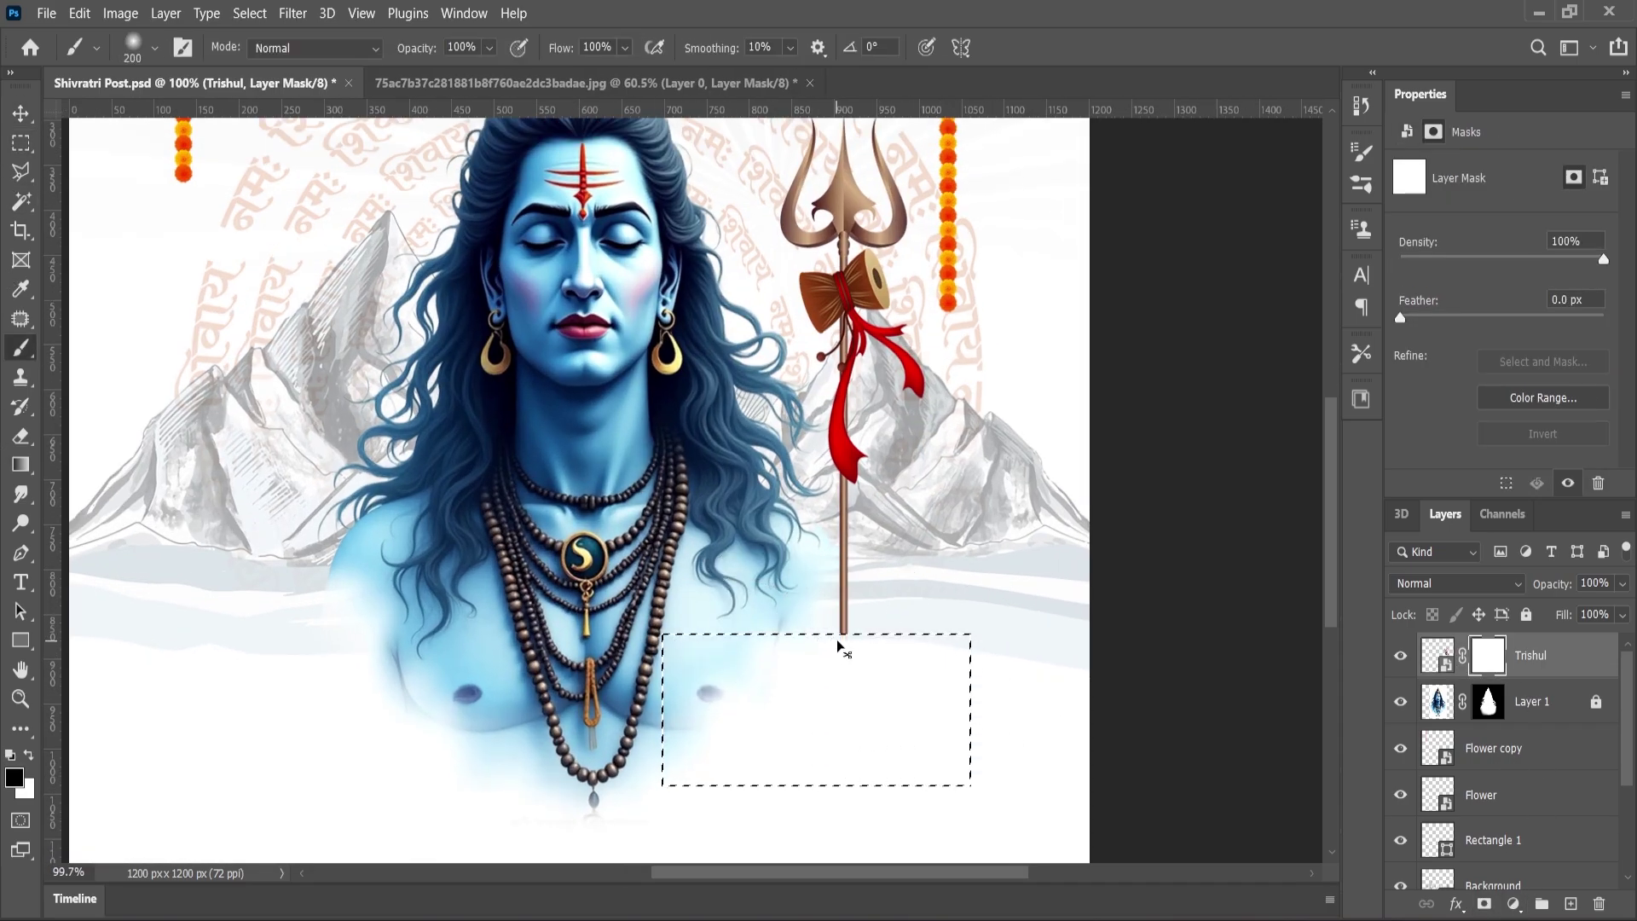
scroll(758, 579, "down", 4)
left_click(20, 113)
left_click(95, 321)
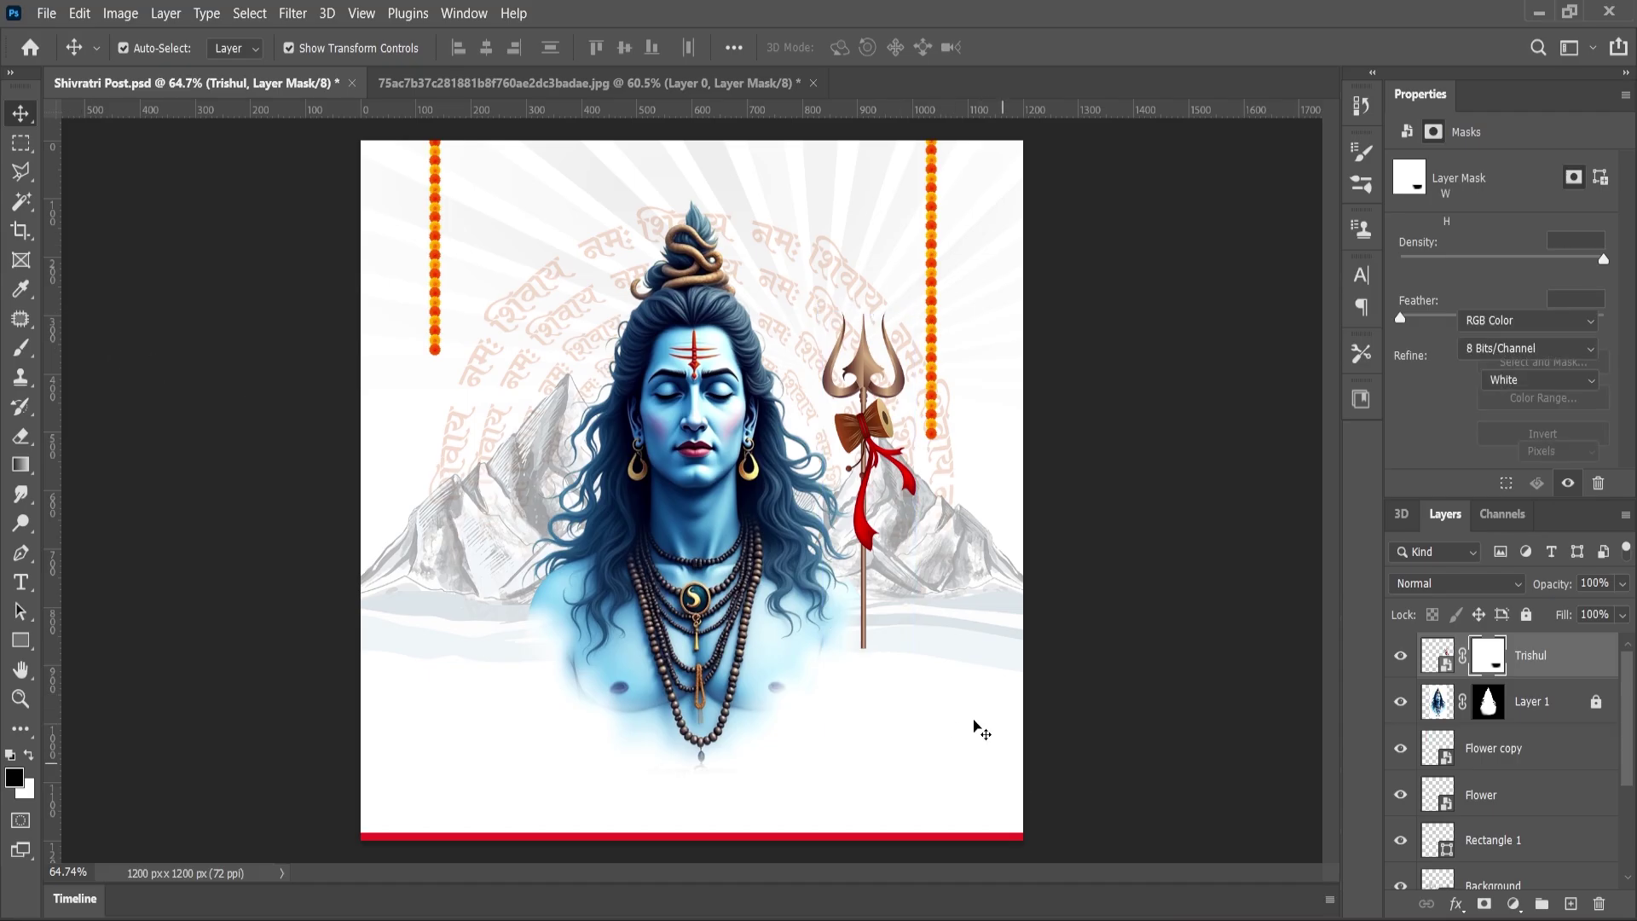
Step: Place the Om Namah Shivay lettering image below Shiva's chest, scaled to about 525 × 113 px
key("alt+Tab")
left_click_drag(1080, 217, 747, 705)
left_click_drag(793, 384, 839, 317)
left_click_drag(733, 526, 733, 828)
left_click(20, 114)
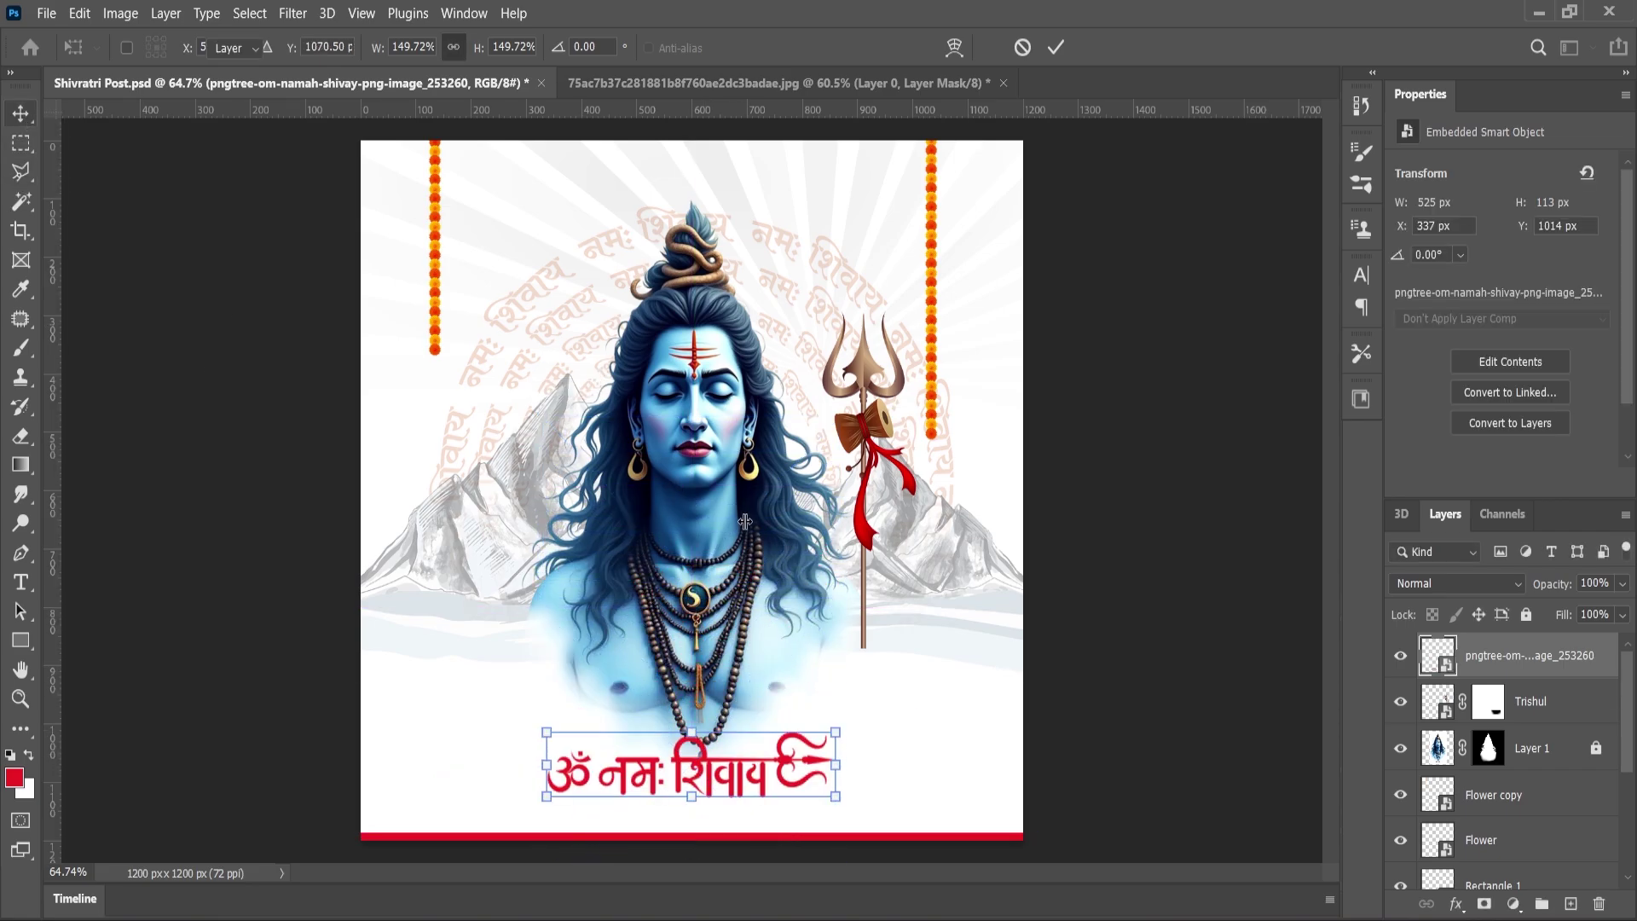
left_click(723, 509)
Step: Unlock the Shiva layer, move it up to Y 16 px, and scale it to about 93% around its center
left_click(700, 320)
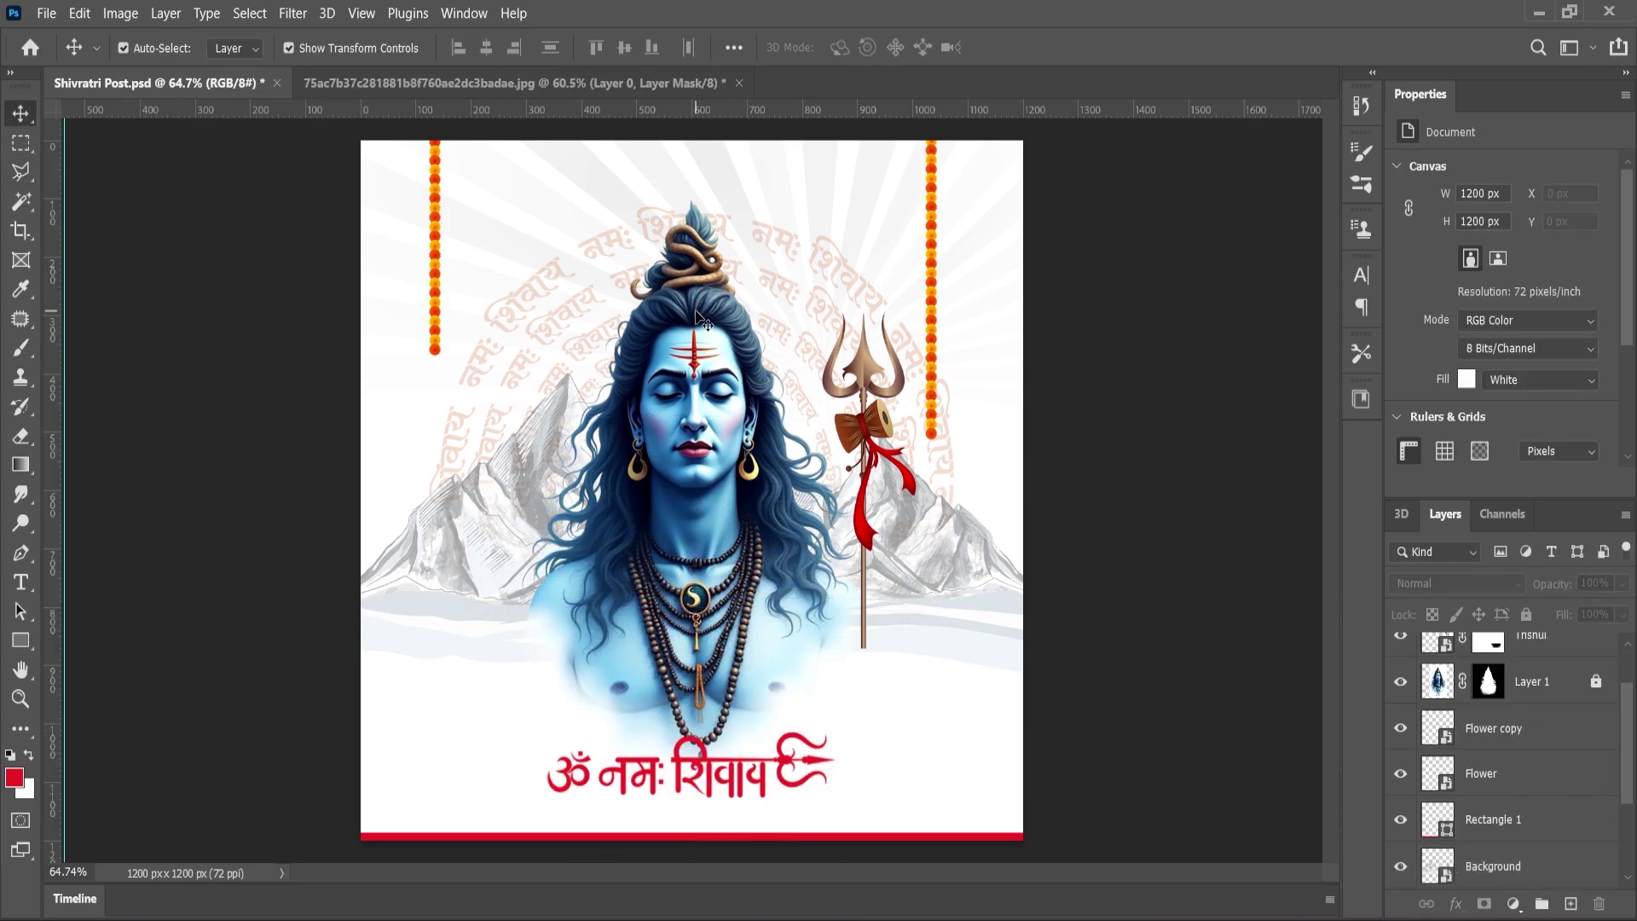
left_click(1593, 683)
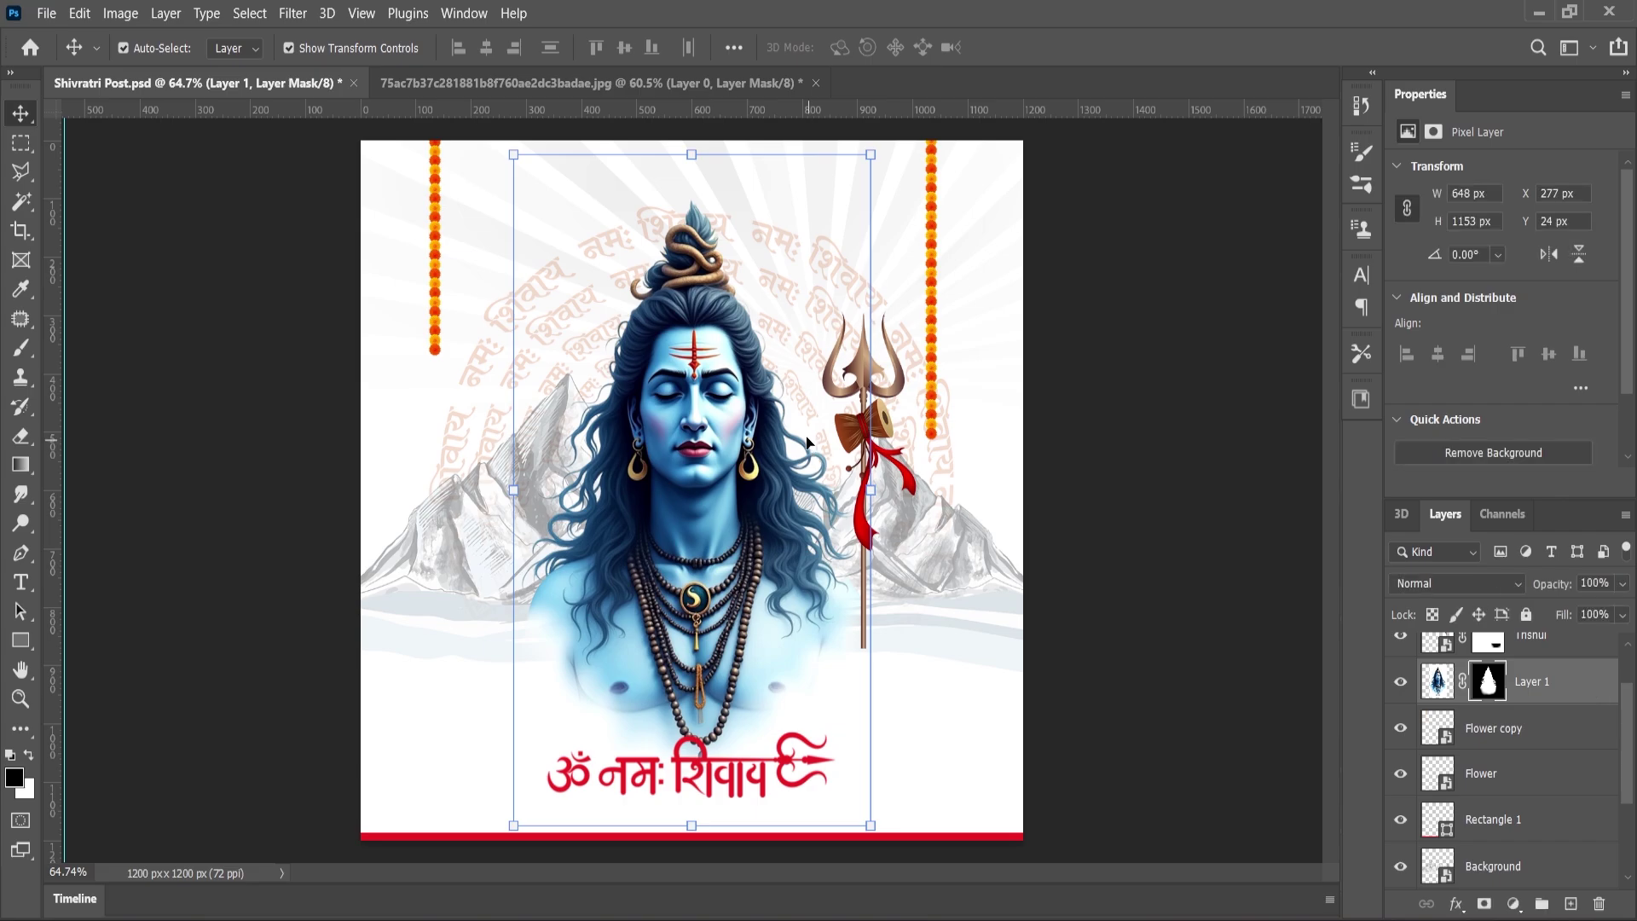
left_click(693, 345)
left_click_drag(695, 345, 695, 345)
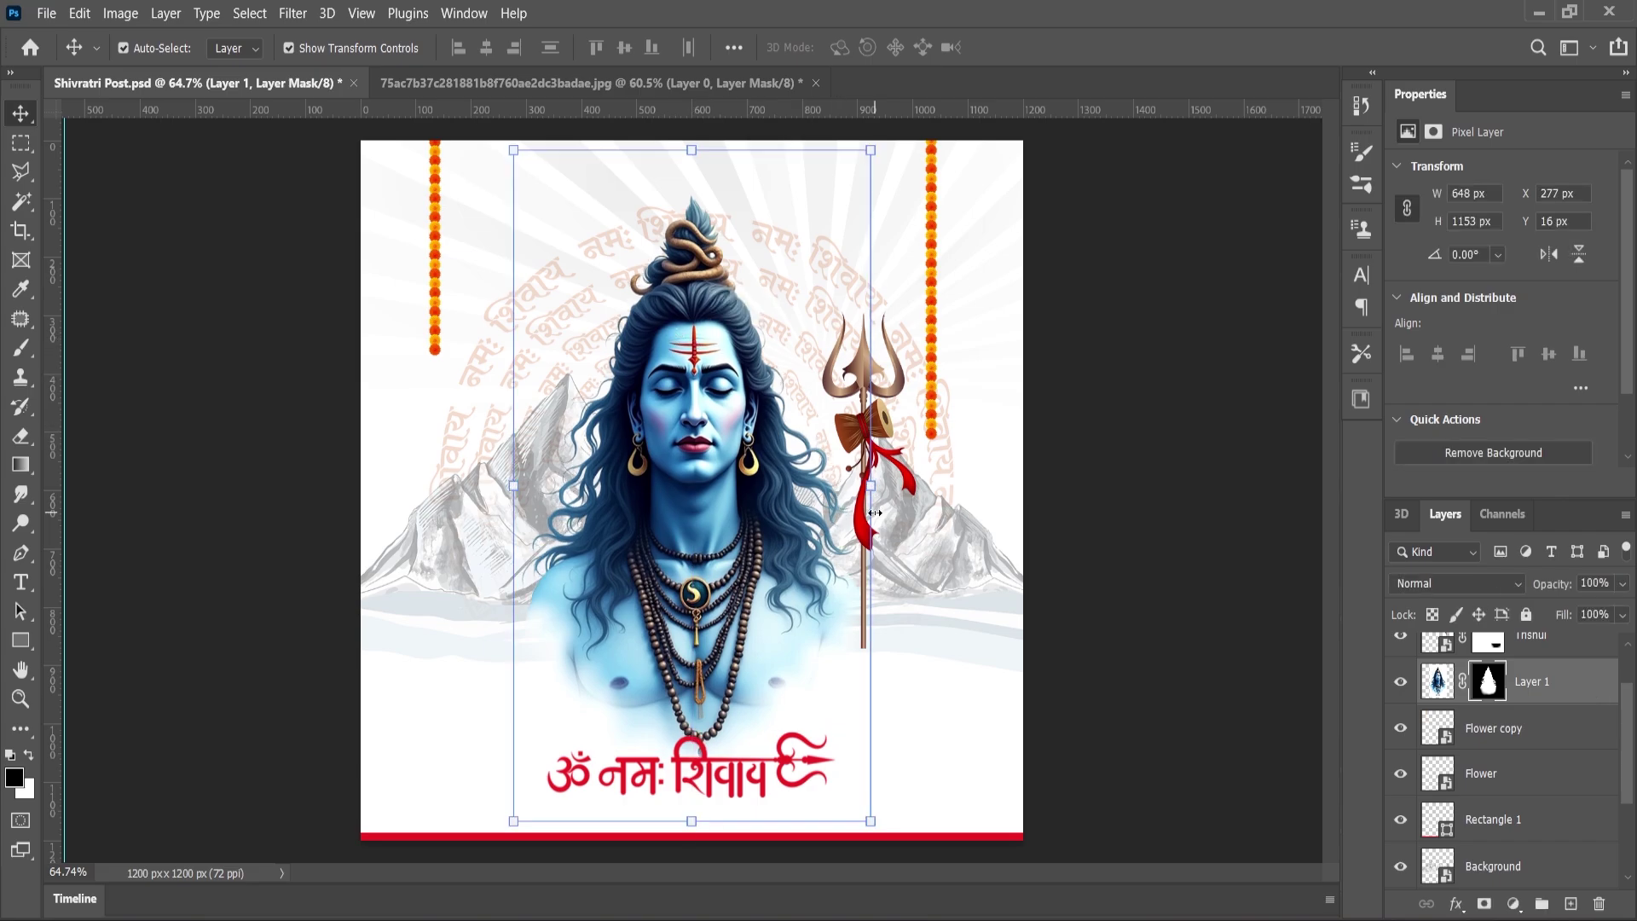
key("ctrl+t")
left_click_drag(873, 503, 863, 501)
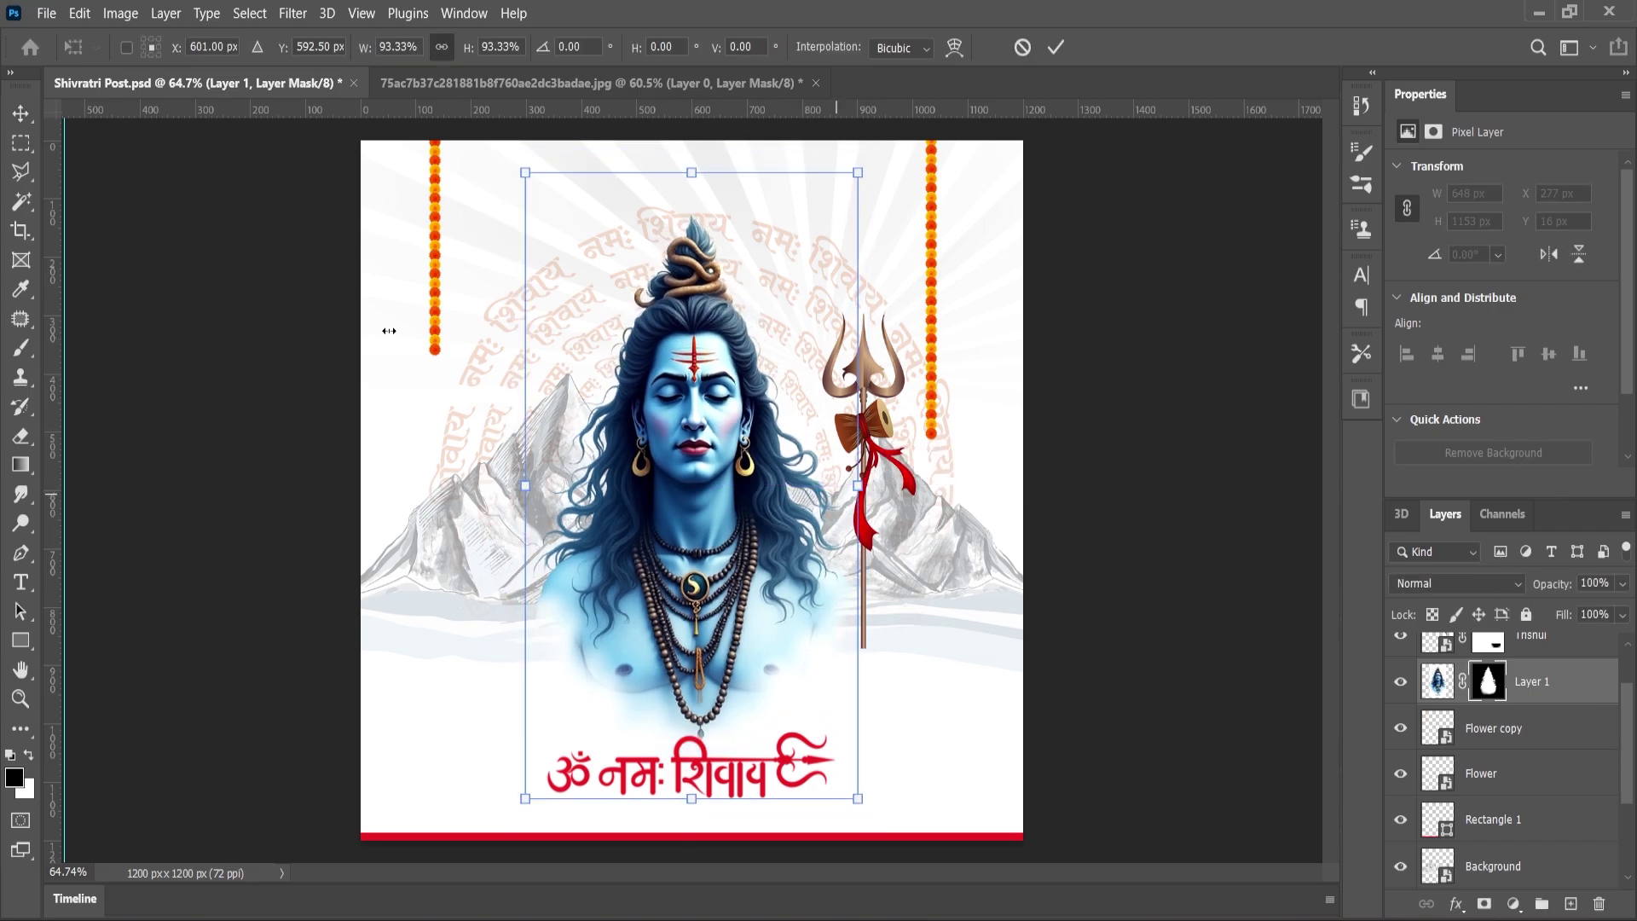
key("Return")
Step: Scale the Om Namah Shivay lettering to about 456 × 100 px and position it at about X 373, Y 986 px
scroll(746, 809, "up", 3)
left_click_drag(744, 786, 729, 735)
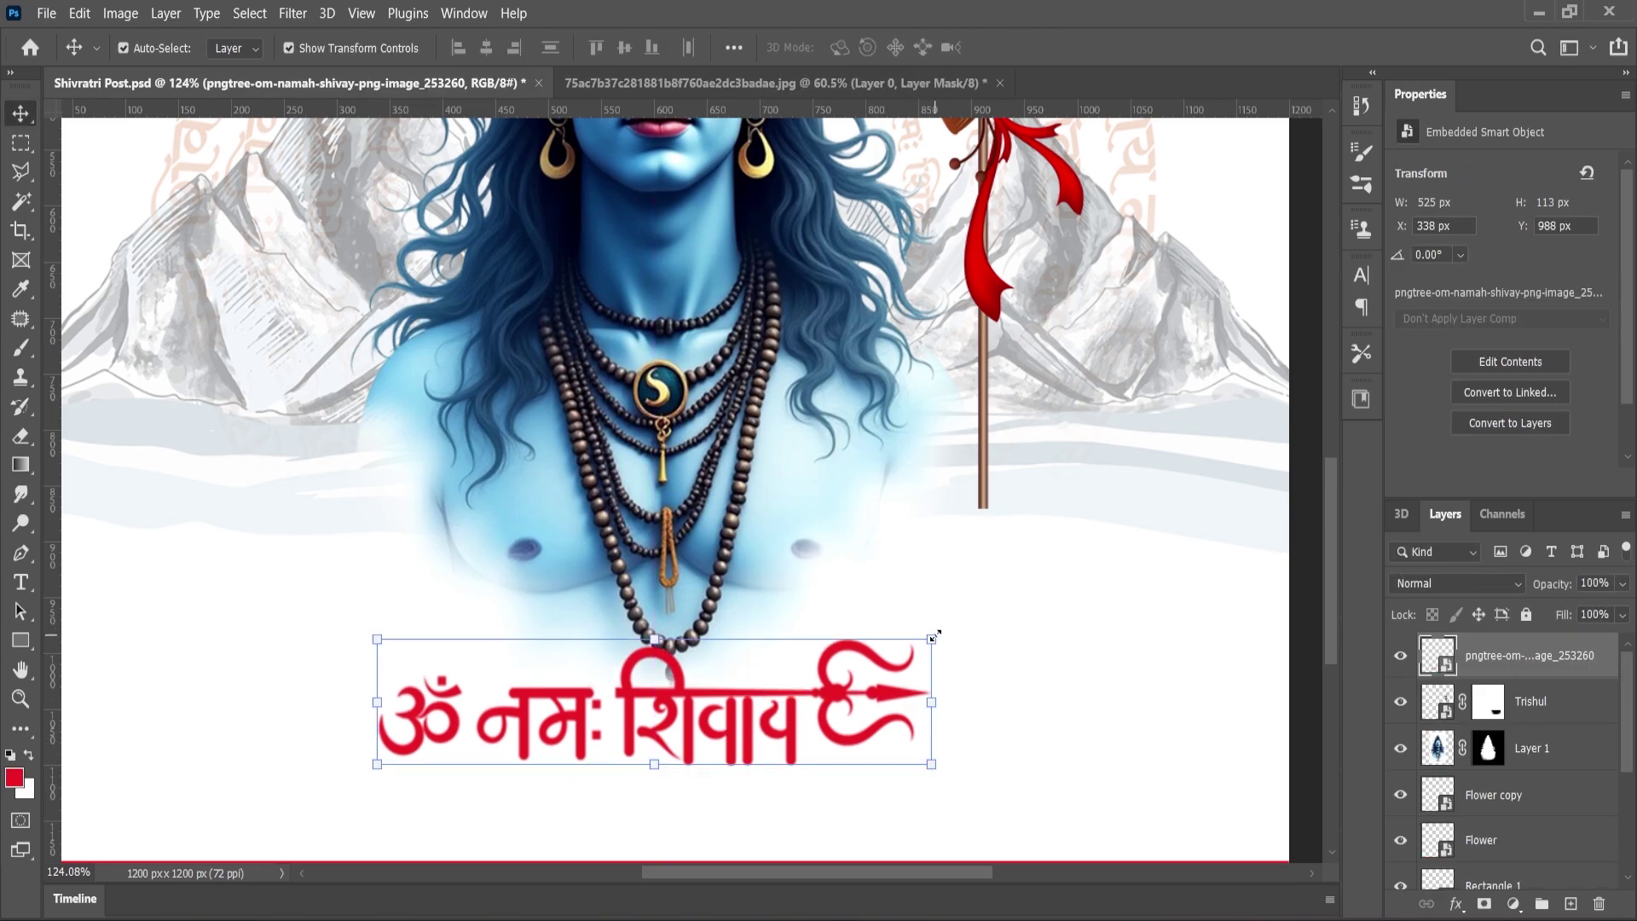
left_click_drag(937, 635, 916, 686)
left_click_drag(770, 734, 768, 713)
key("Return")
key("ctrl+0")
Step: Paint the Shiva layer's mask with a soft 100 px black brush to hide the necklace pendant behind the lettering
left_click(647, 406)
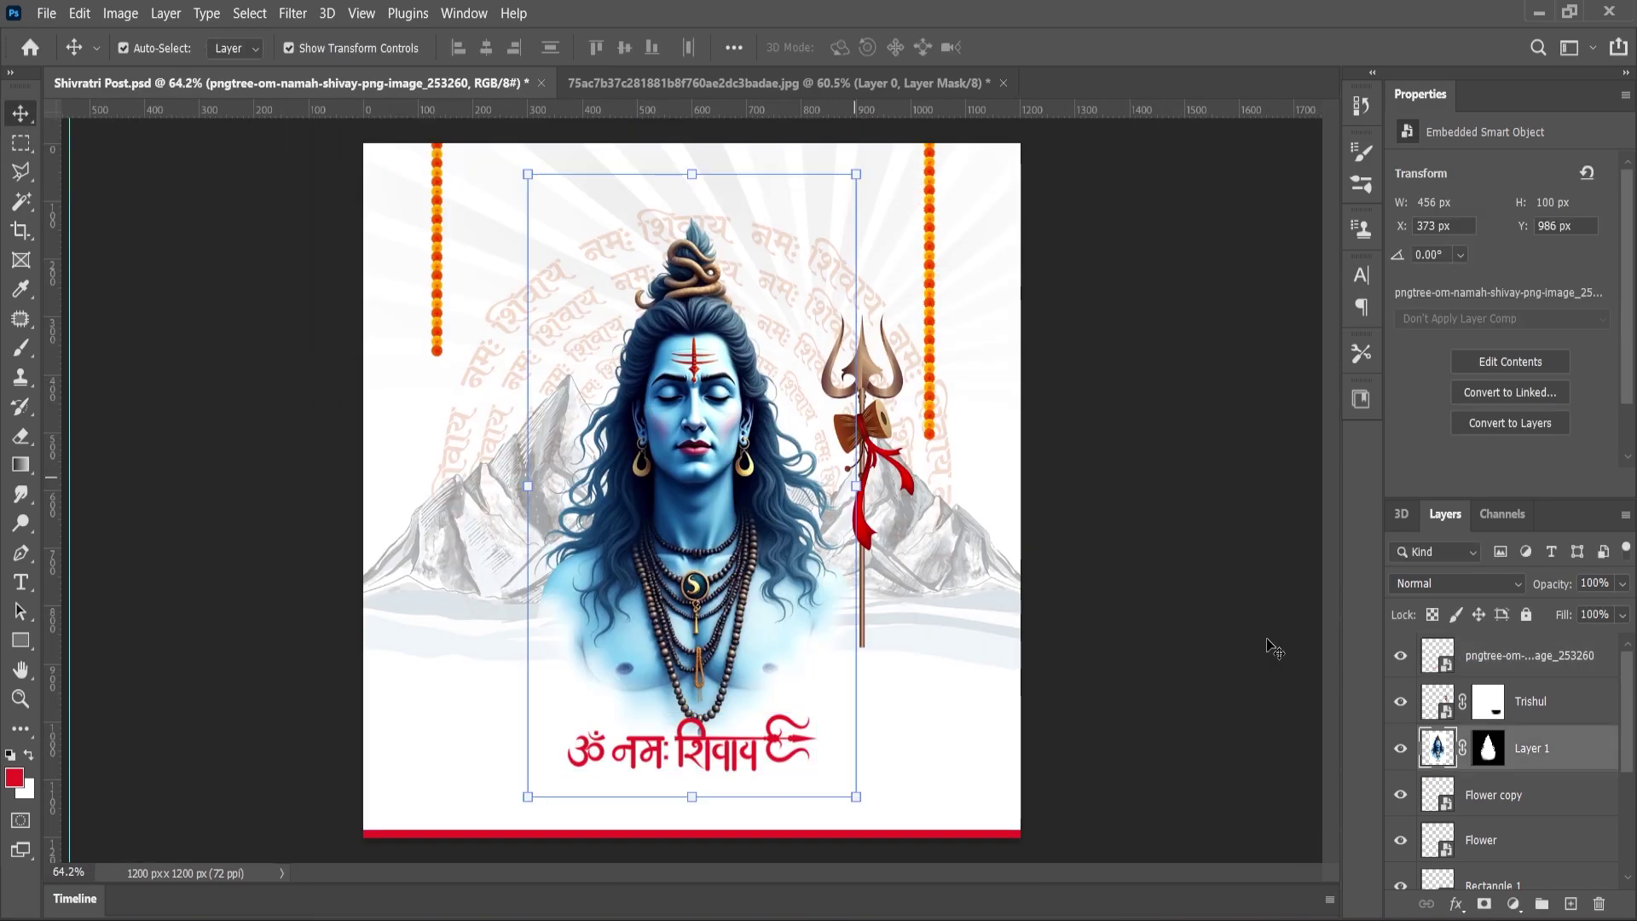
left_click(1487, 747)
key("b")
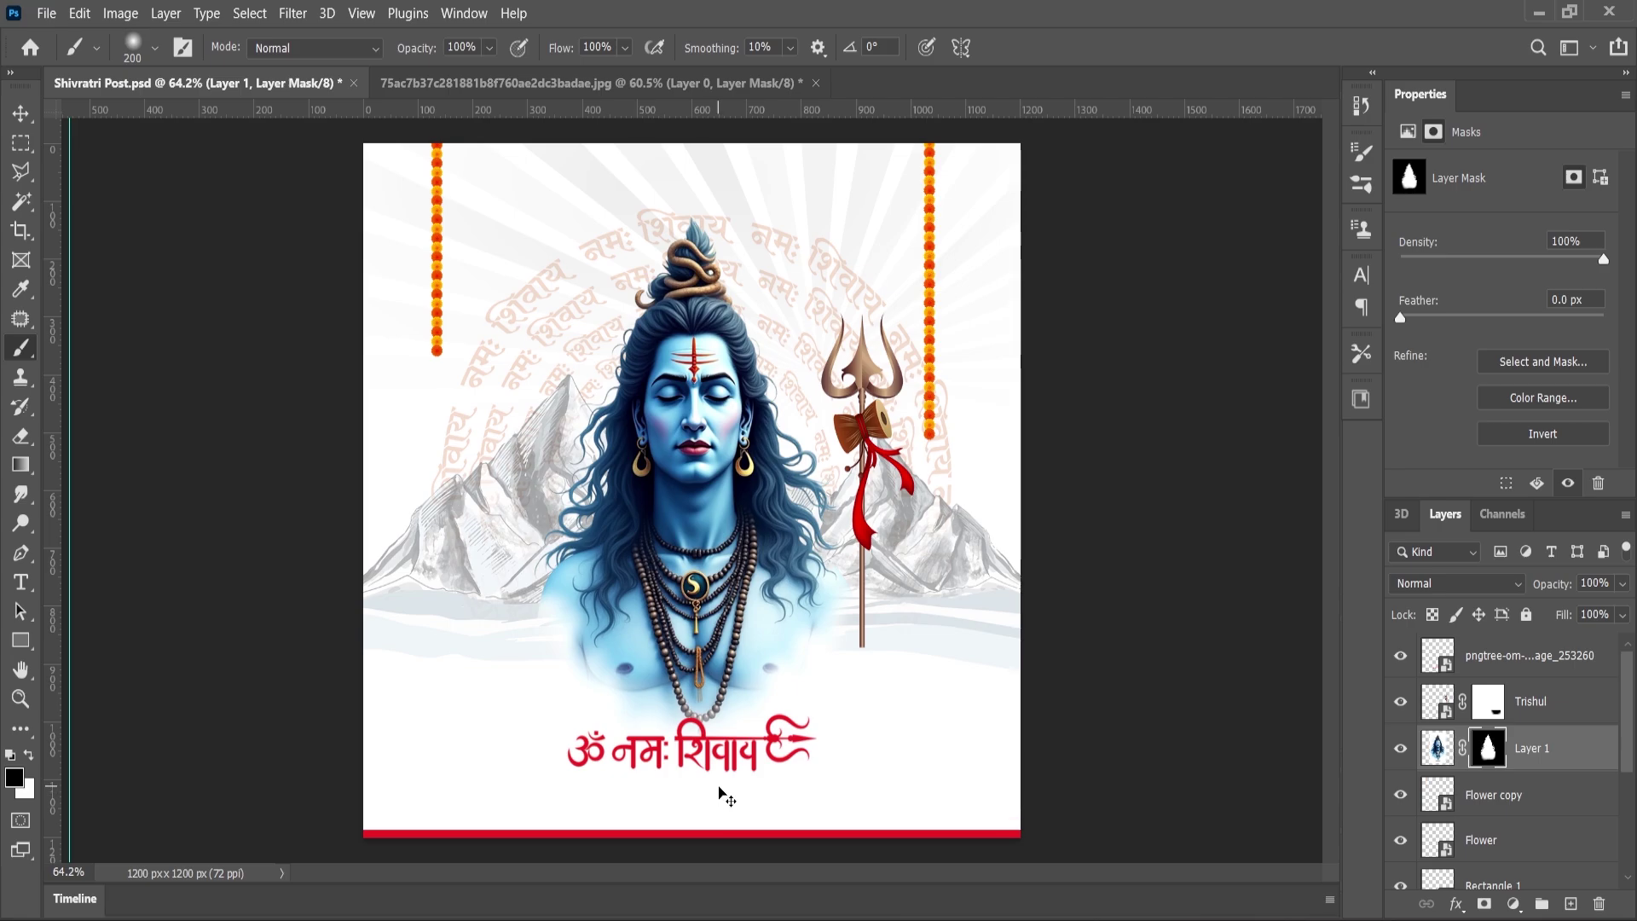
scroll(713, 785, "up", 4)
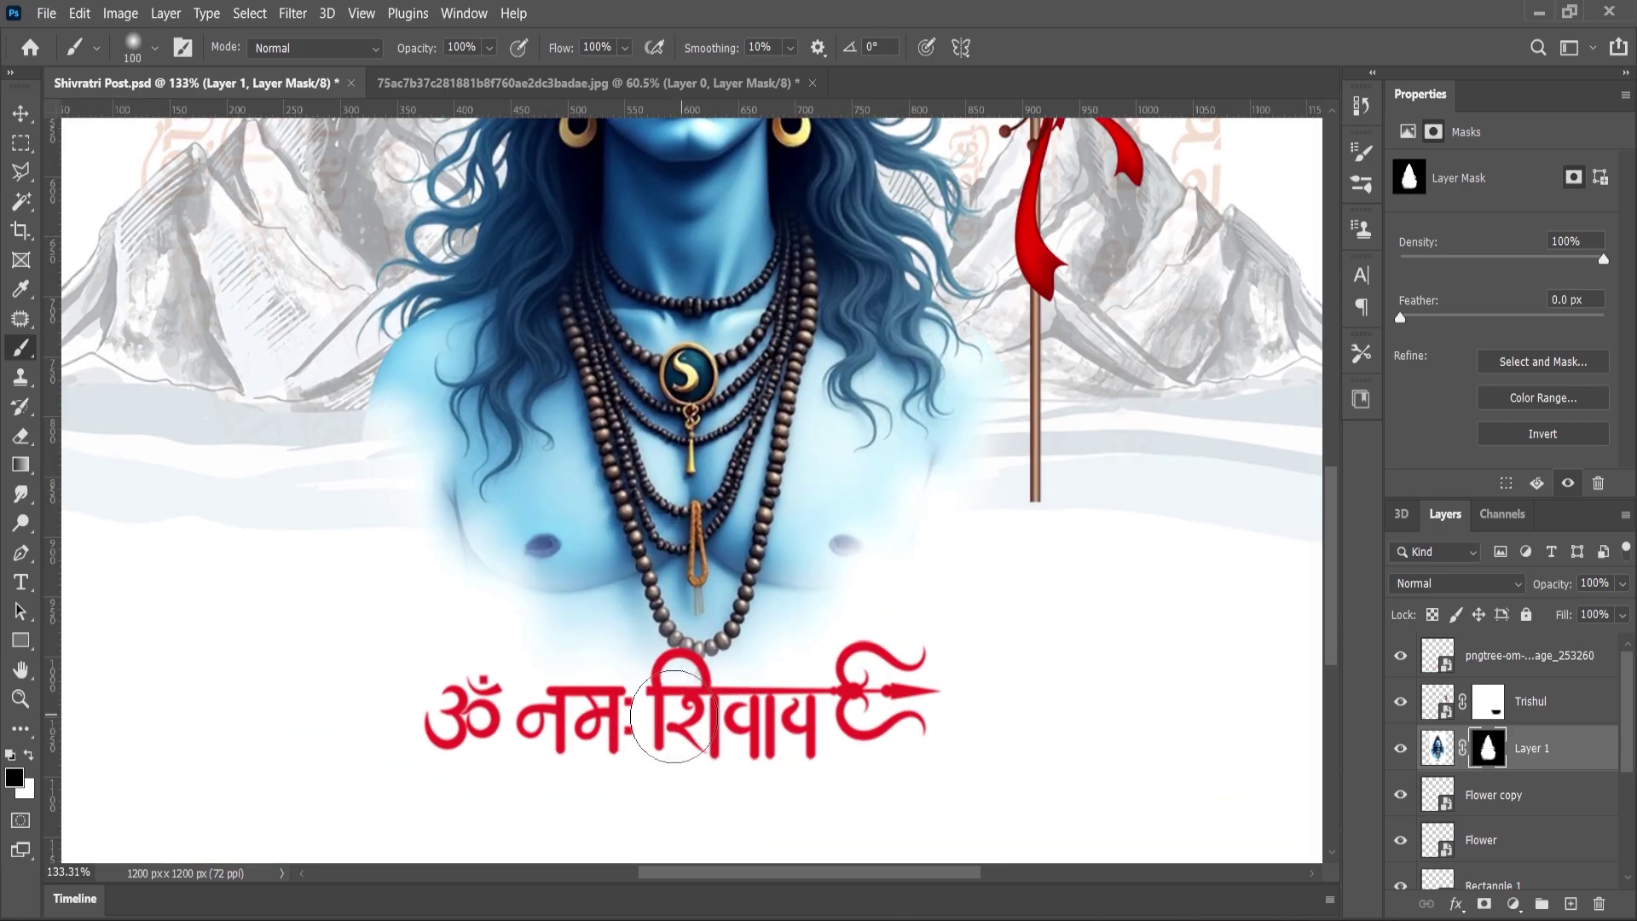
scroll(610, 682, "down", 3)
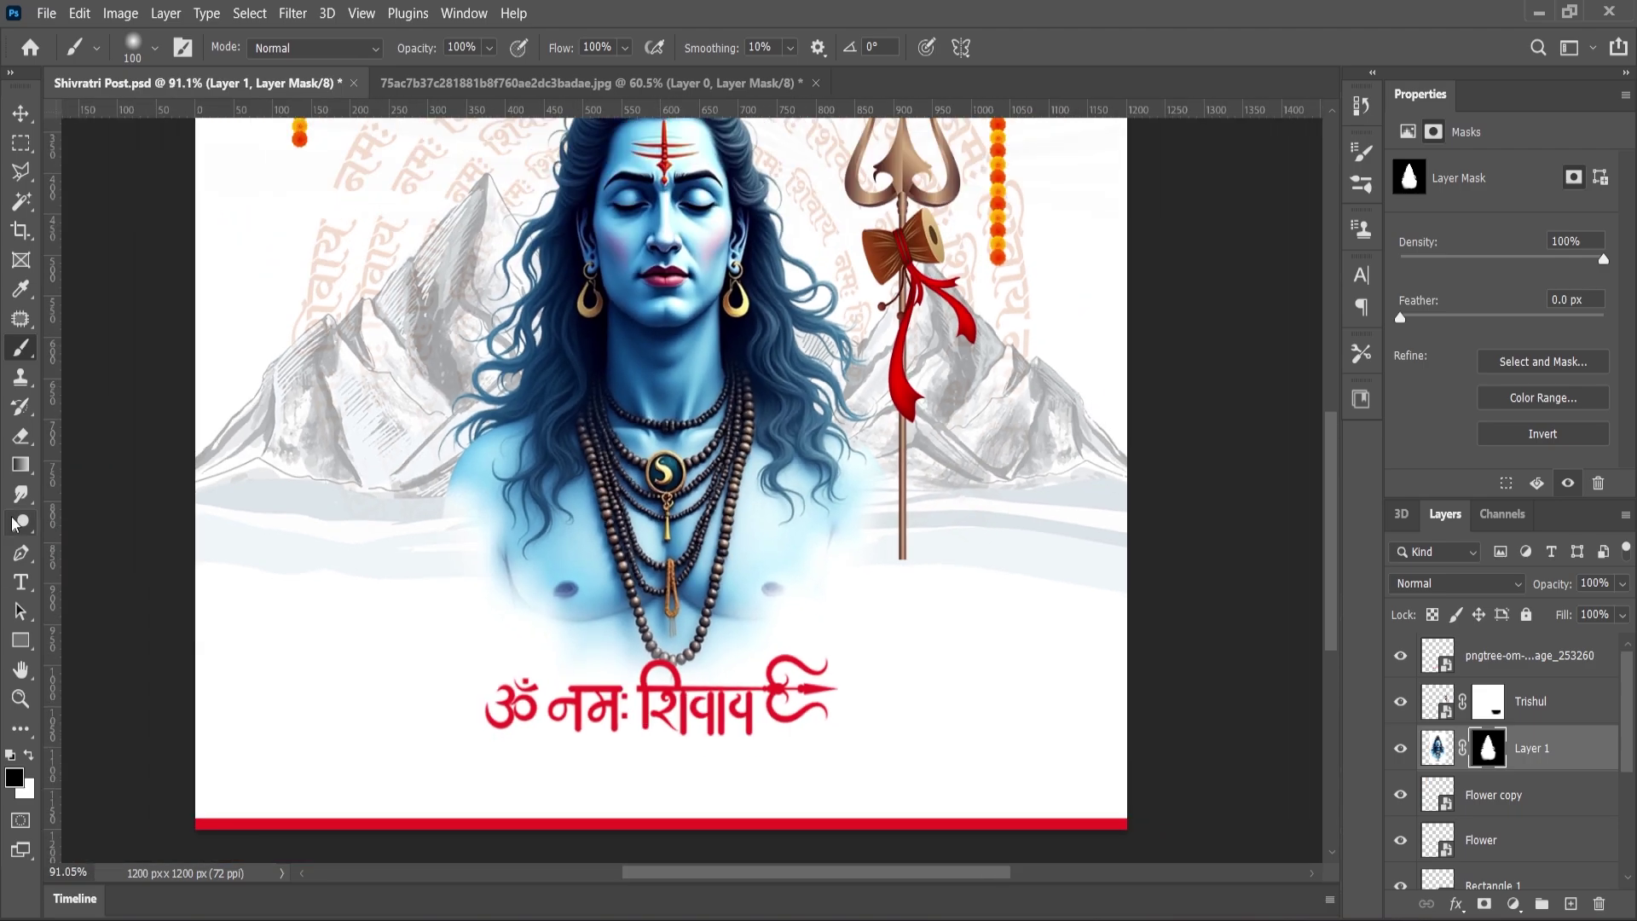
Step: Add the centered text MAHASHIVRATRI in Poppins Medium 19 pt below the Om Namah Shivay lettering
key("t")
left_click(606, 773)
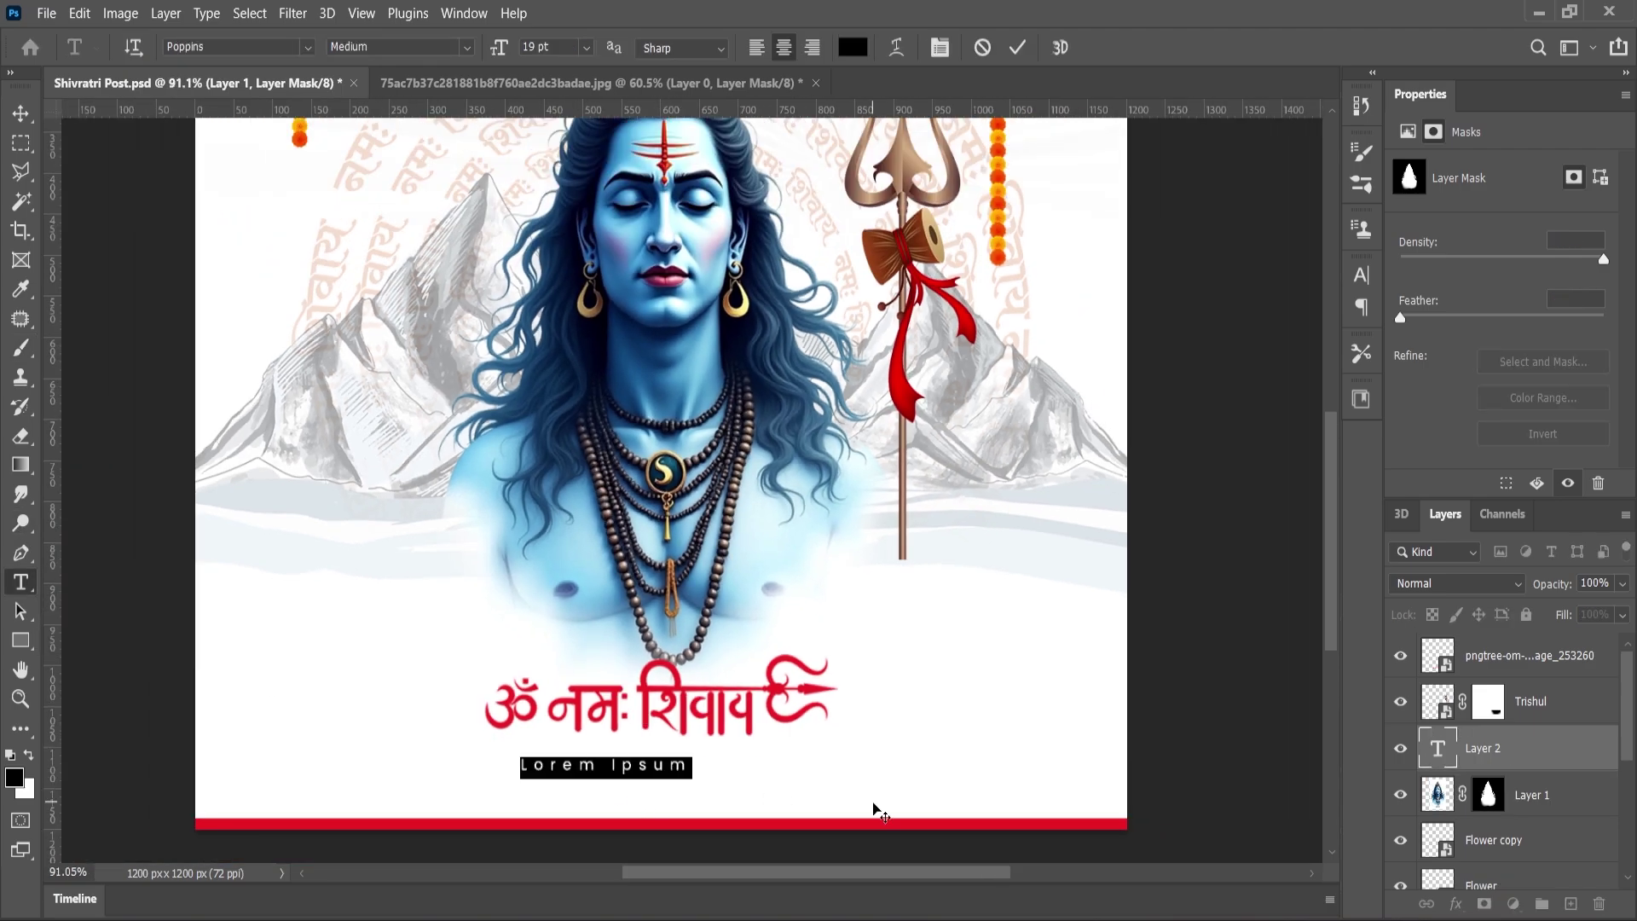
type("MAHASHIVRATRI")
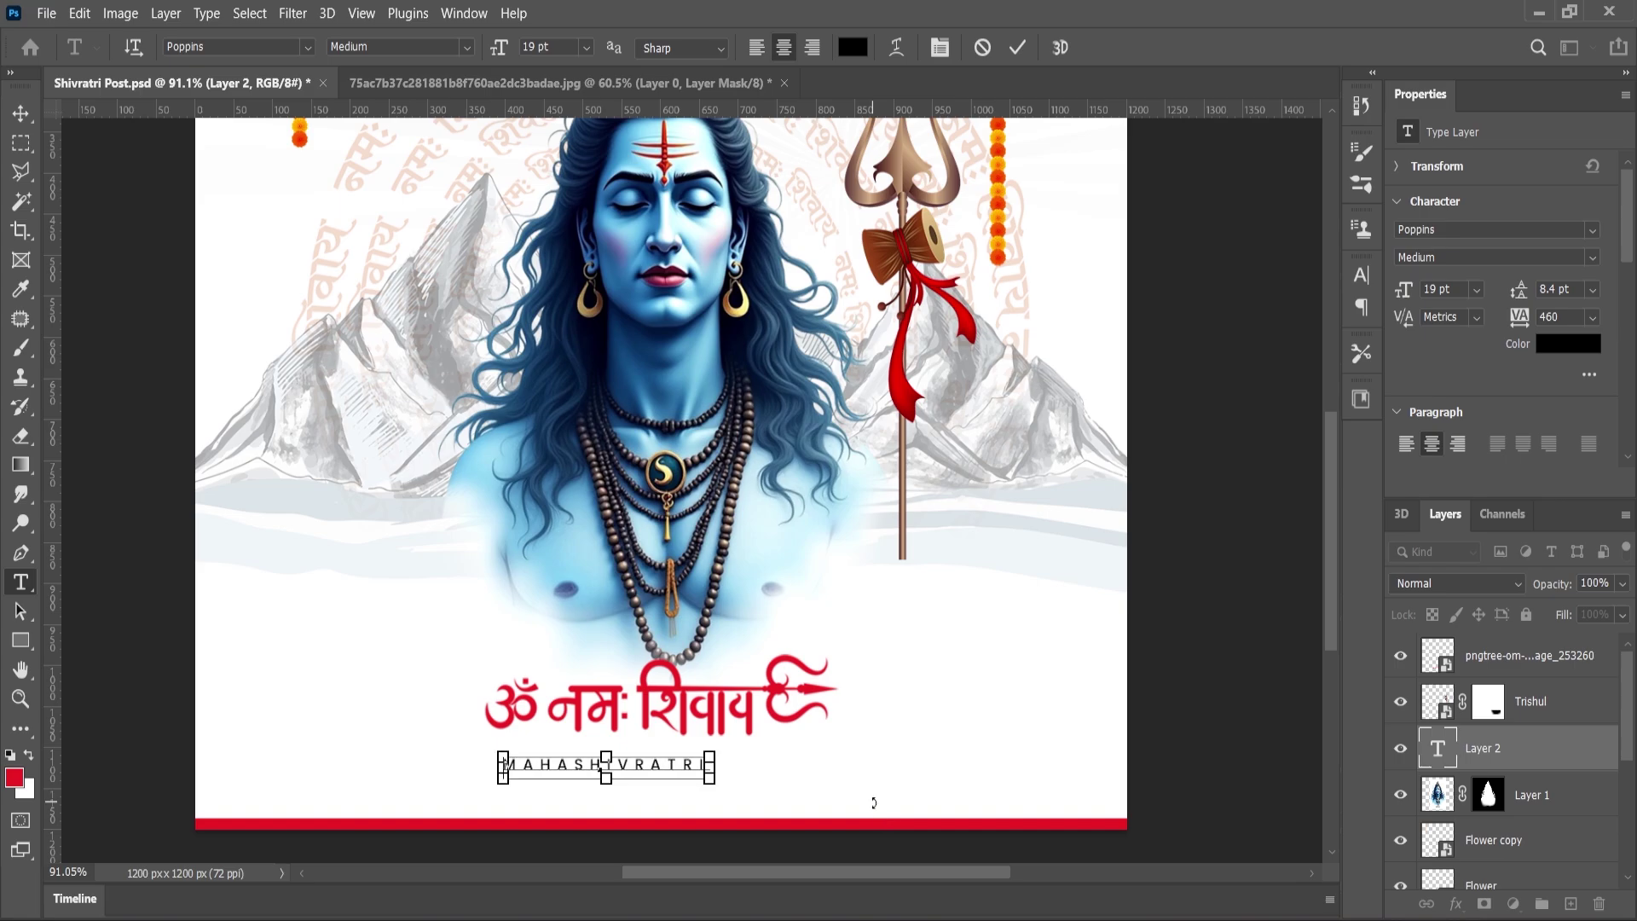
key("ctrl+a")
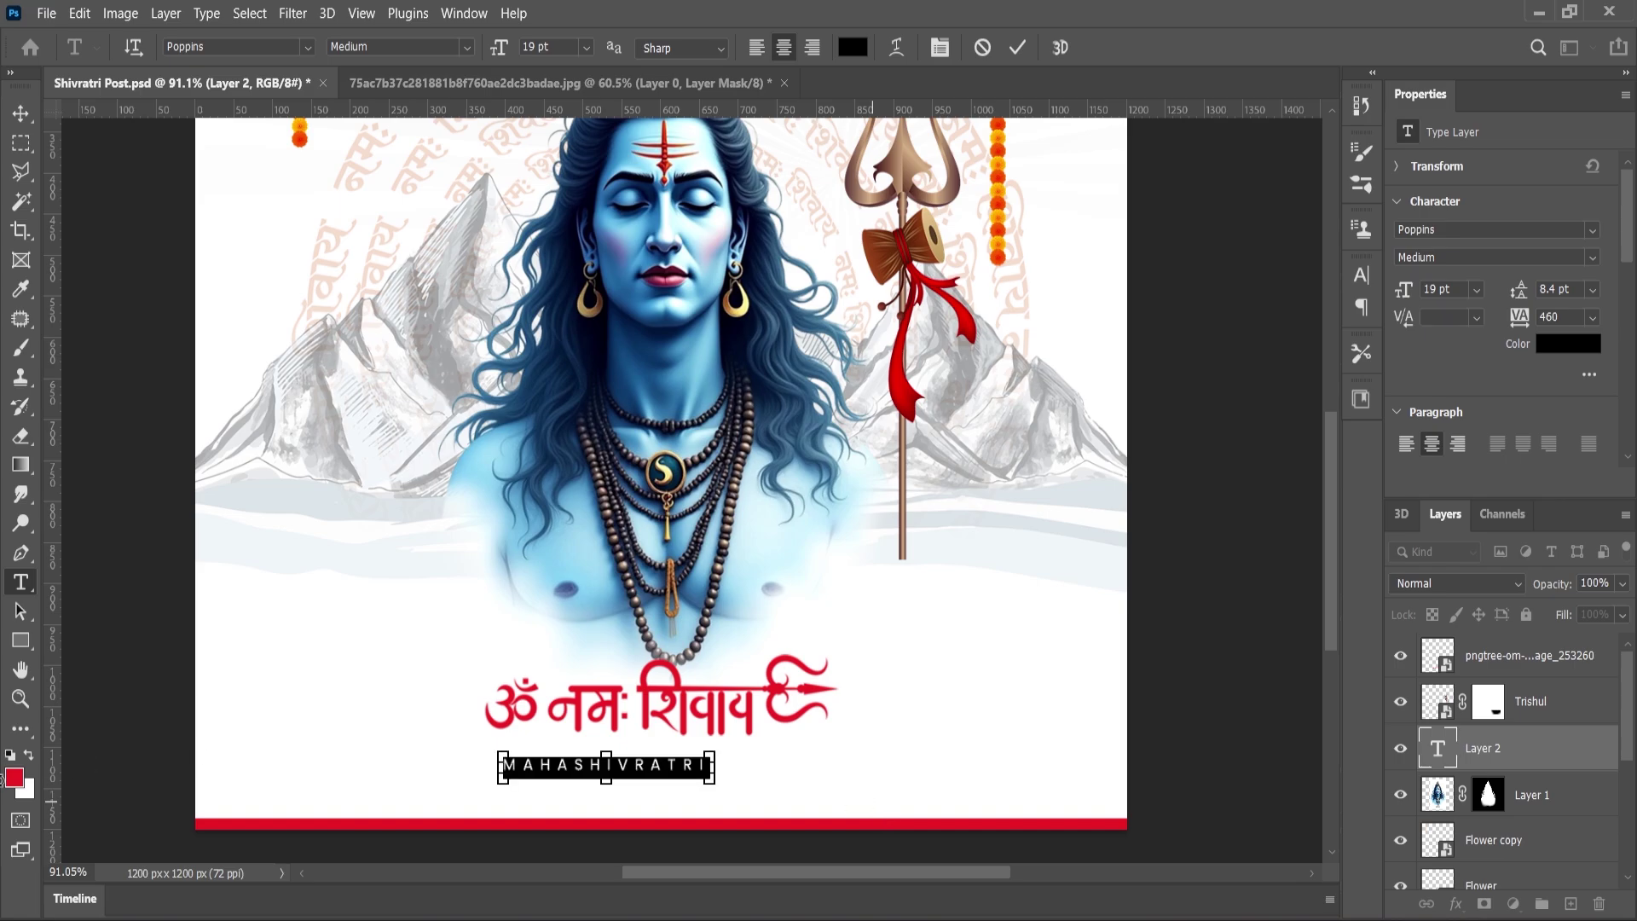
left_click(21, 112)
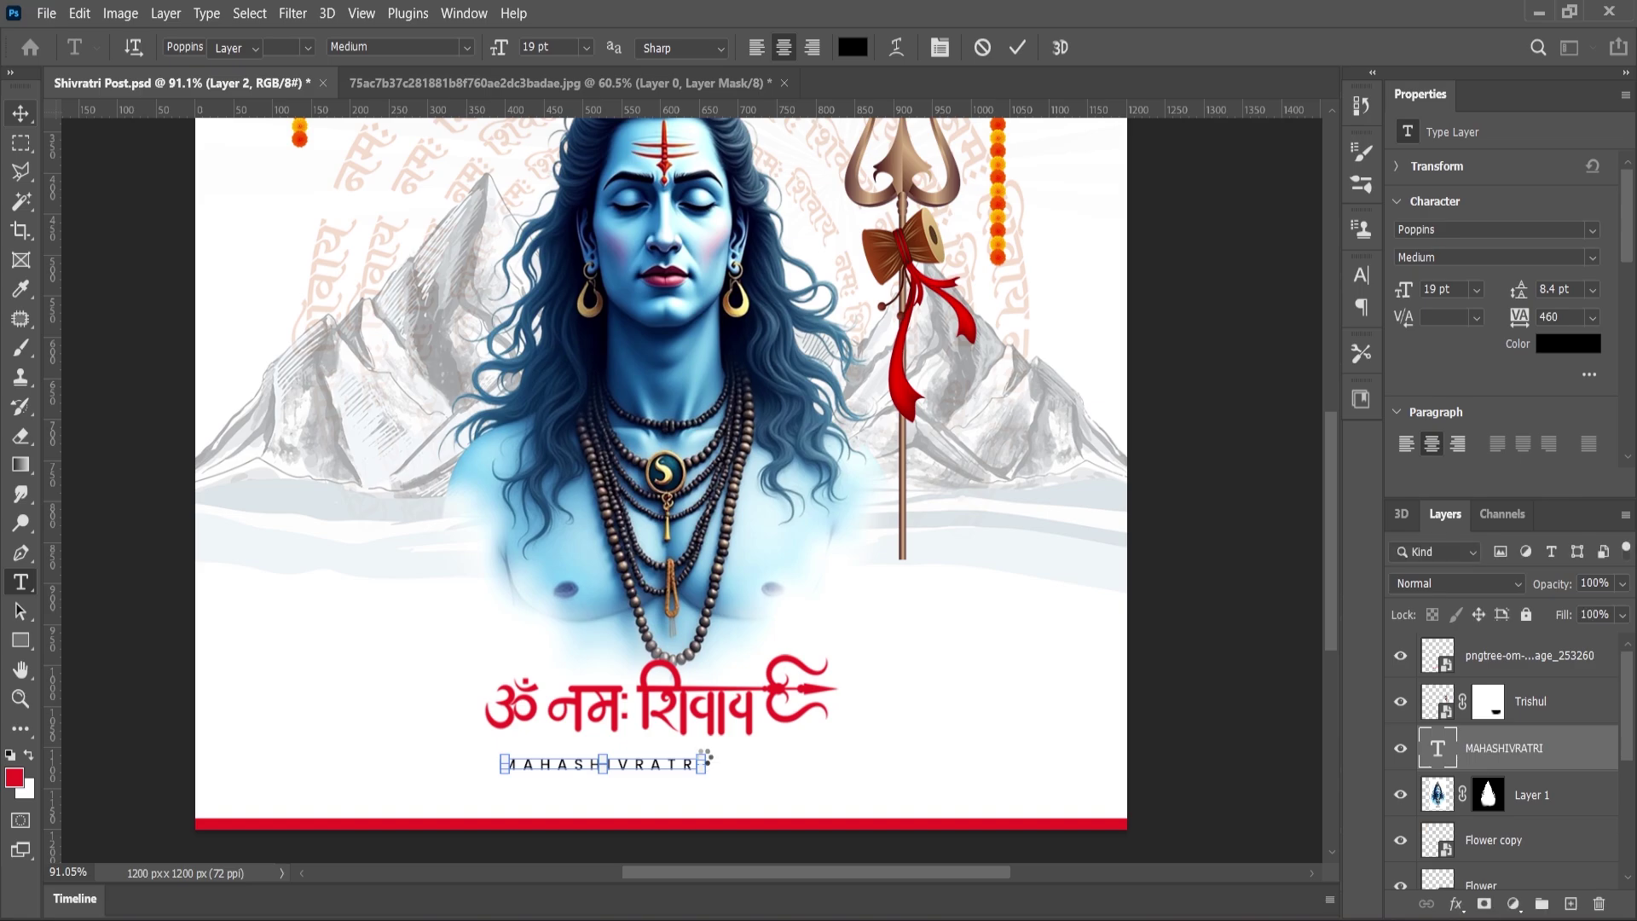
Step: Enlarge the MAHASHIVRATRI text to about 23.28 pt and center it horizontally on the canvas
key("ctrl+t")
left_click_drag(704, 756, 729, 748)
key("Return")
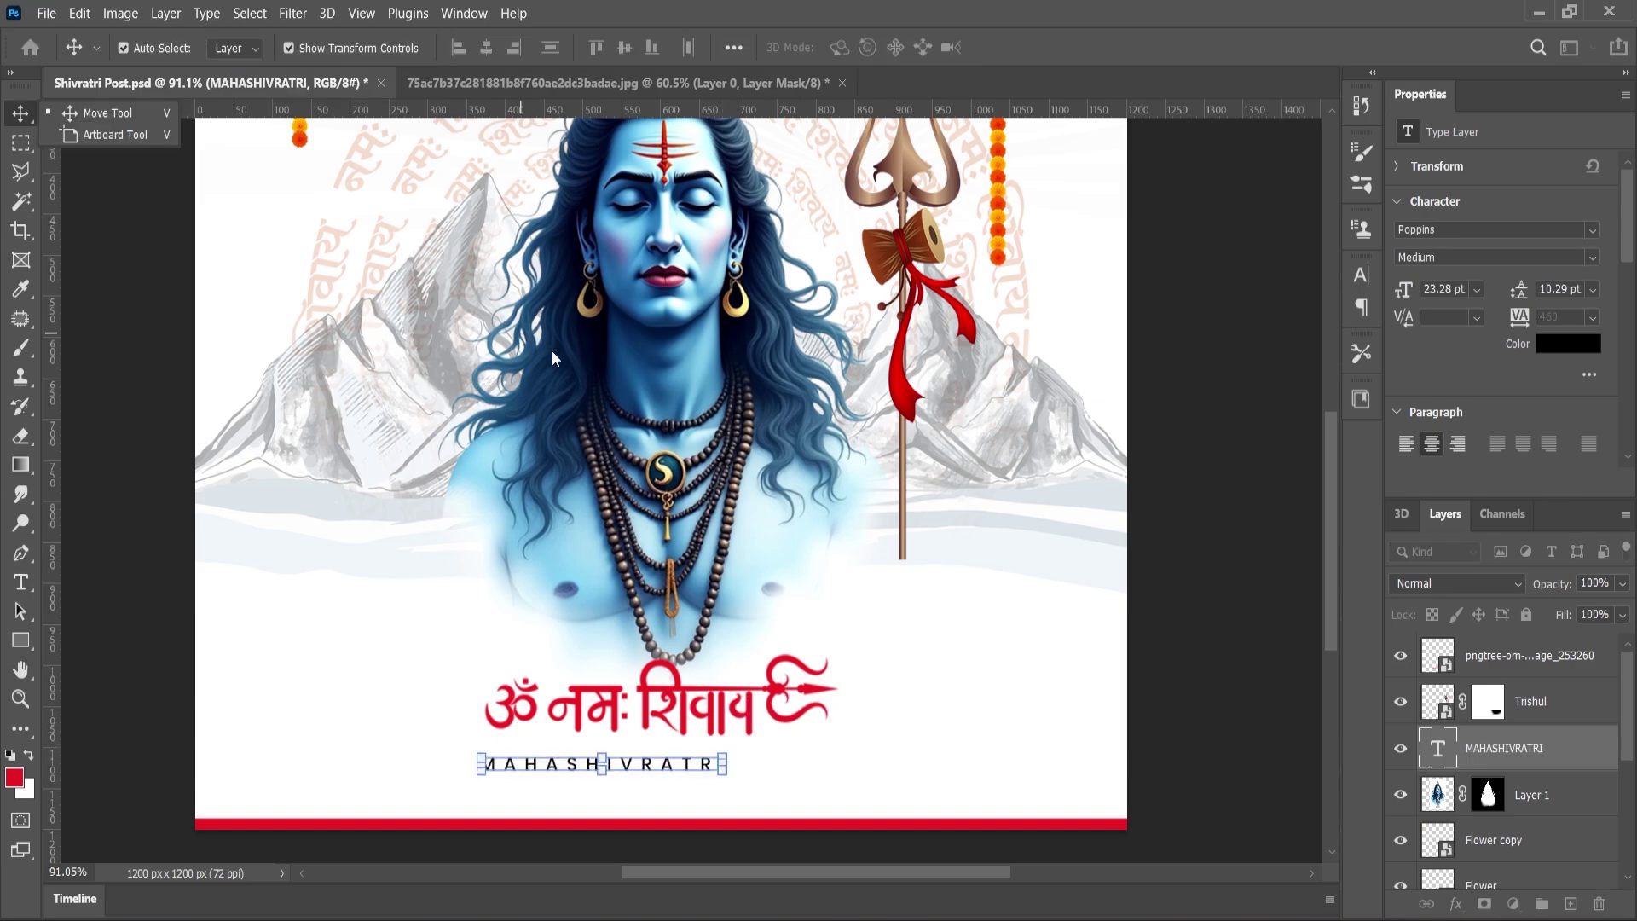
key("ctrl+a")
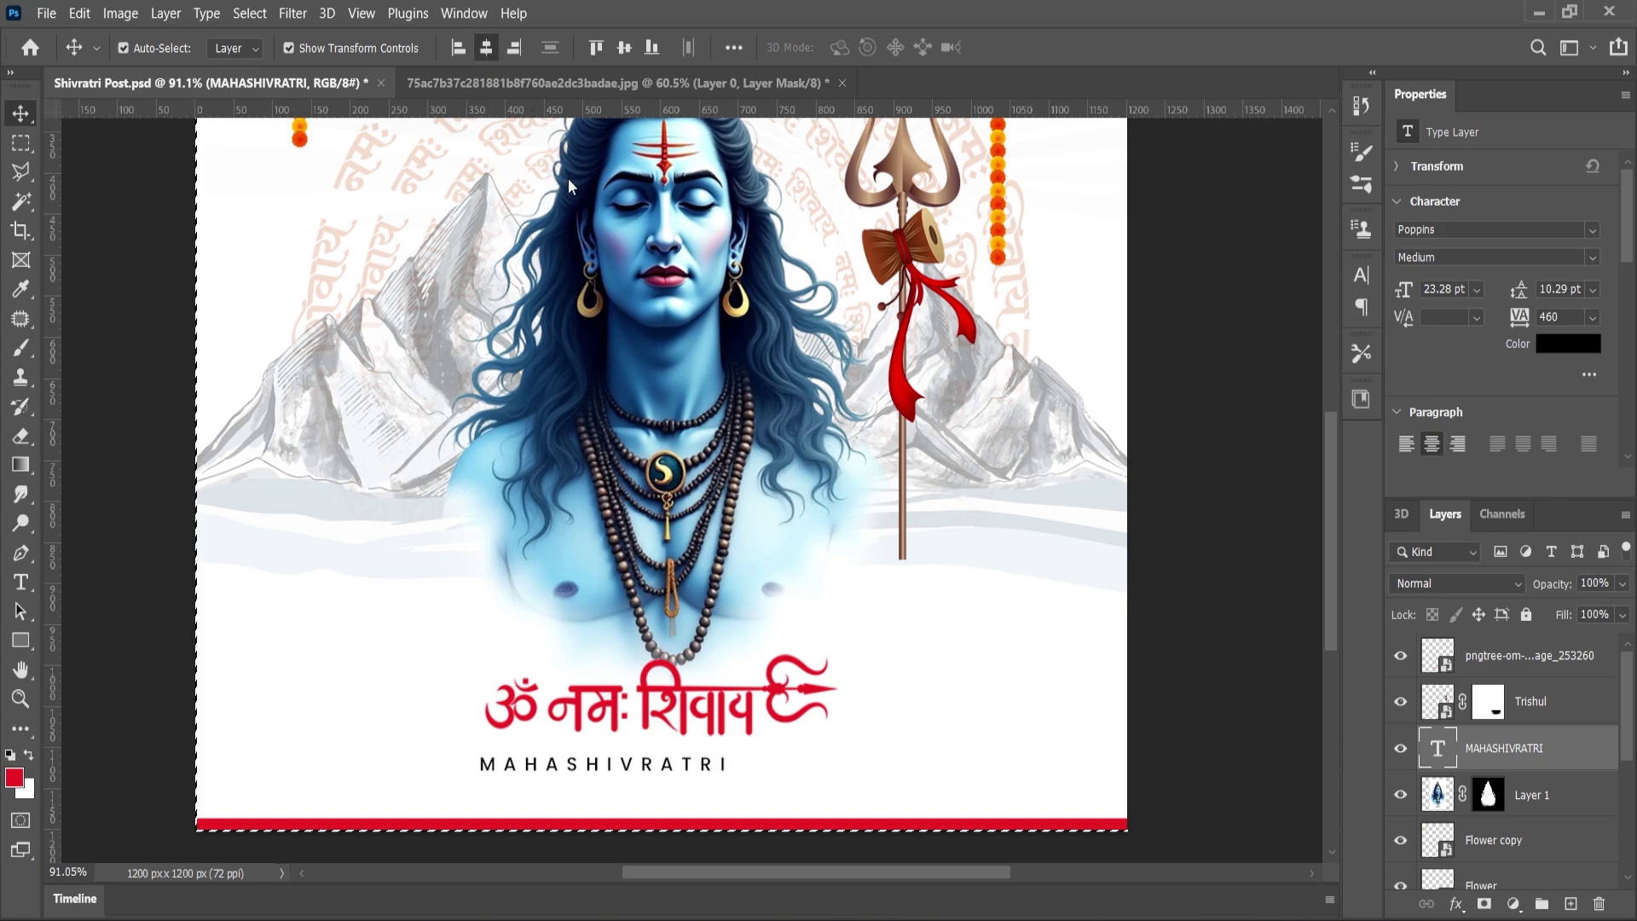
left_click(486, 47)
key("ctrl+d")
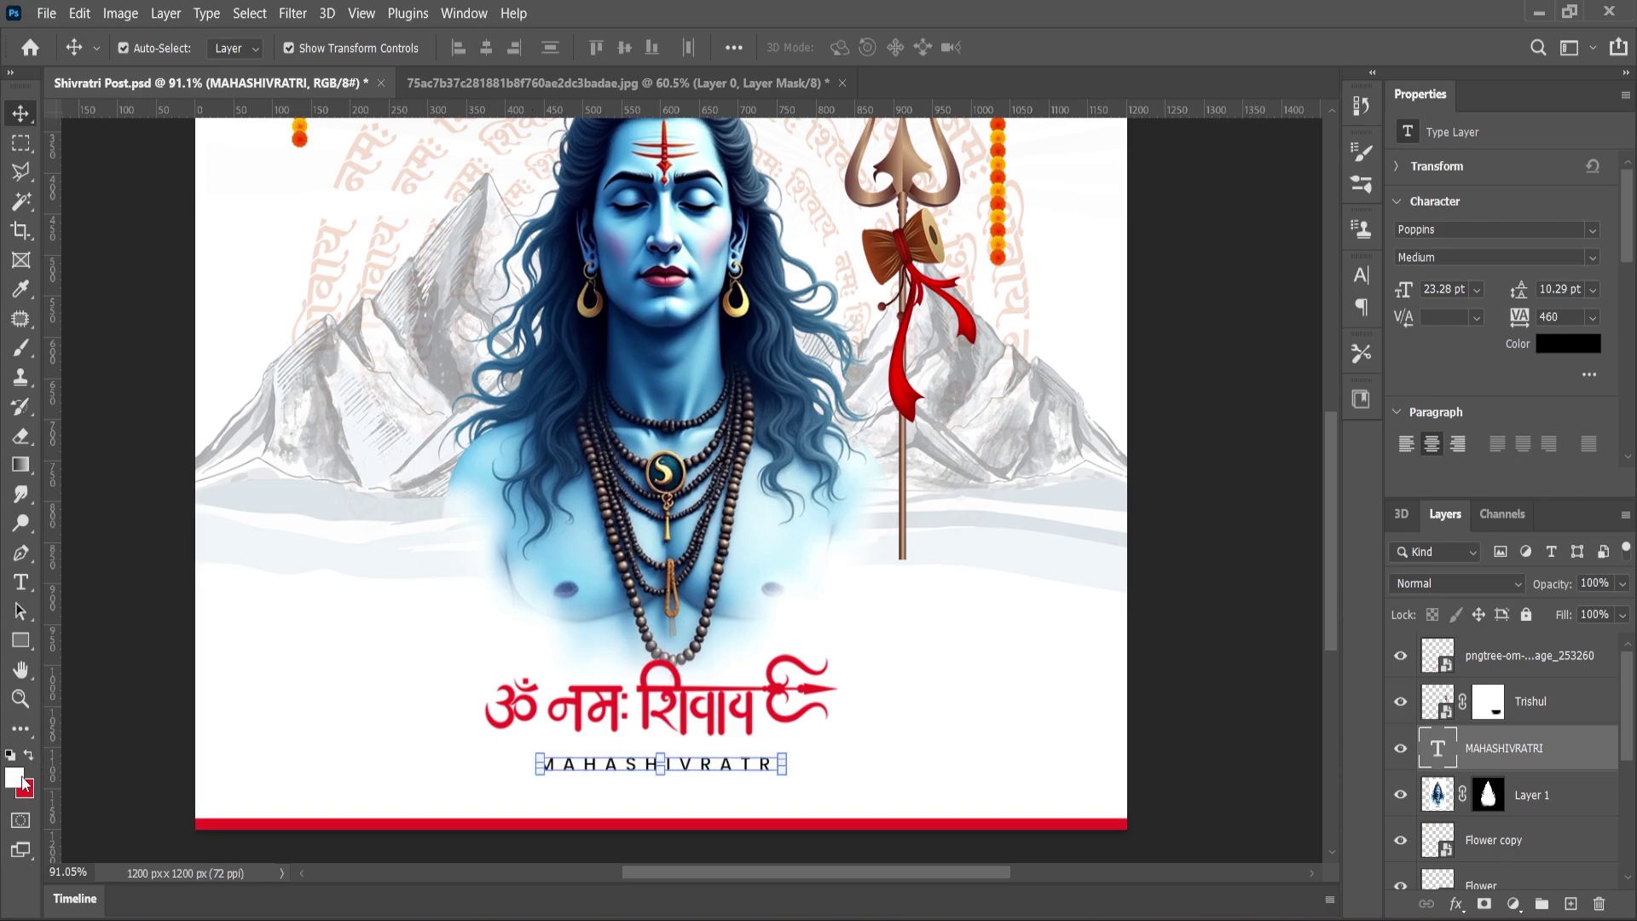
Step: Set the foreground color to dark gray 4f4f4f and apply it to the MAHASHIVRATRI text
left_click(15, 778)
type("404040")
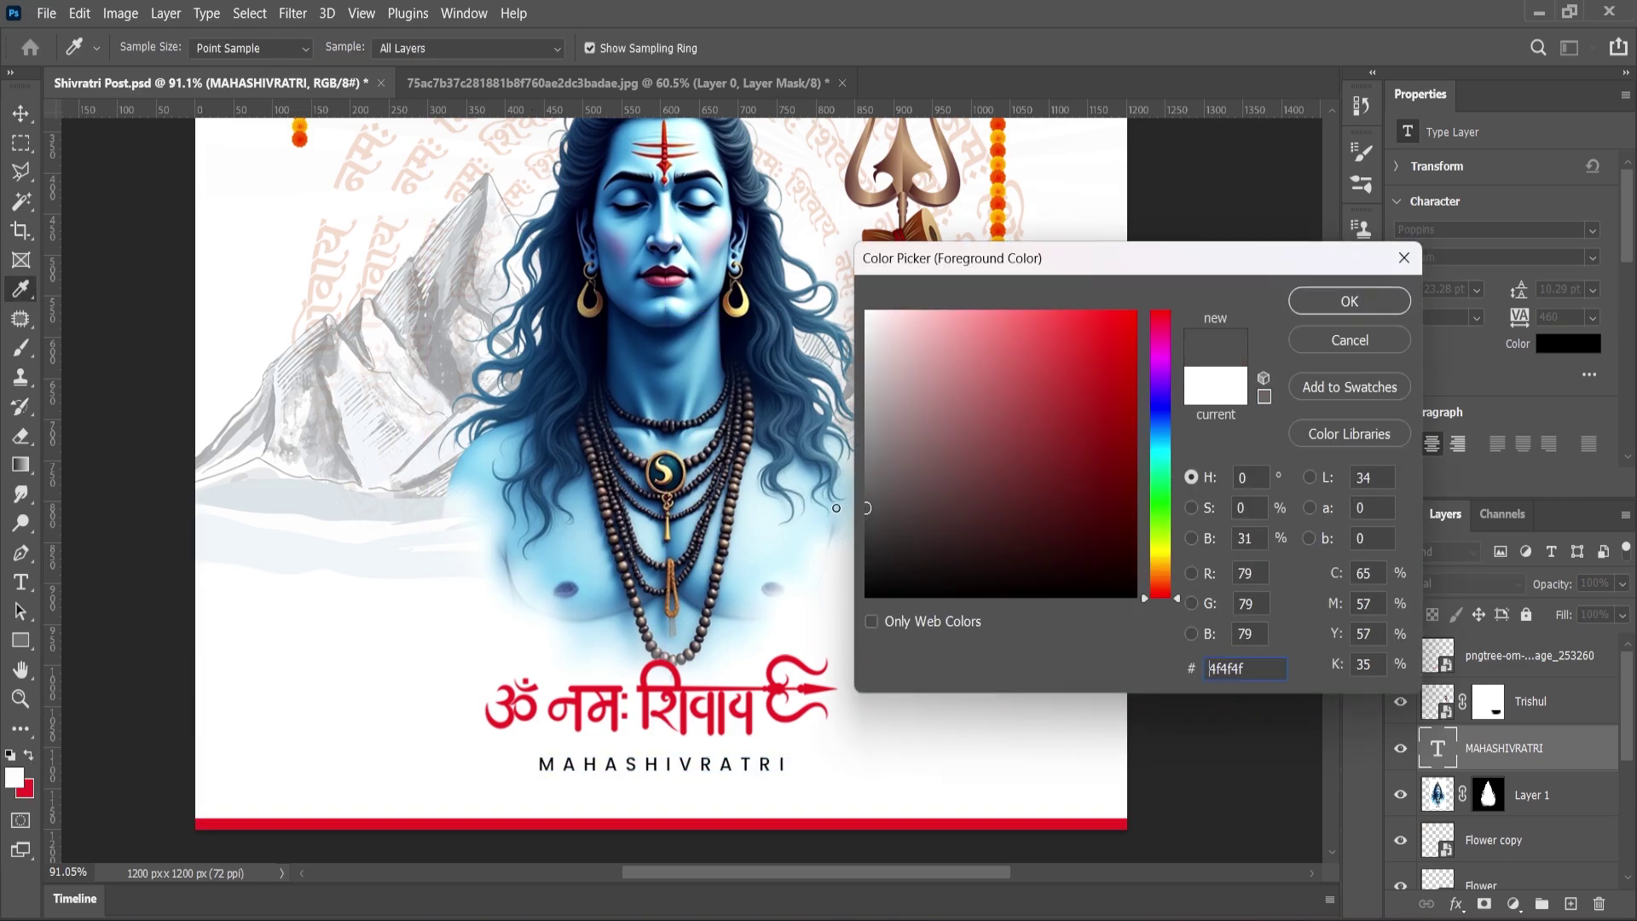
left_click(1349, 301)
key("t")
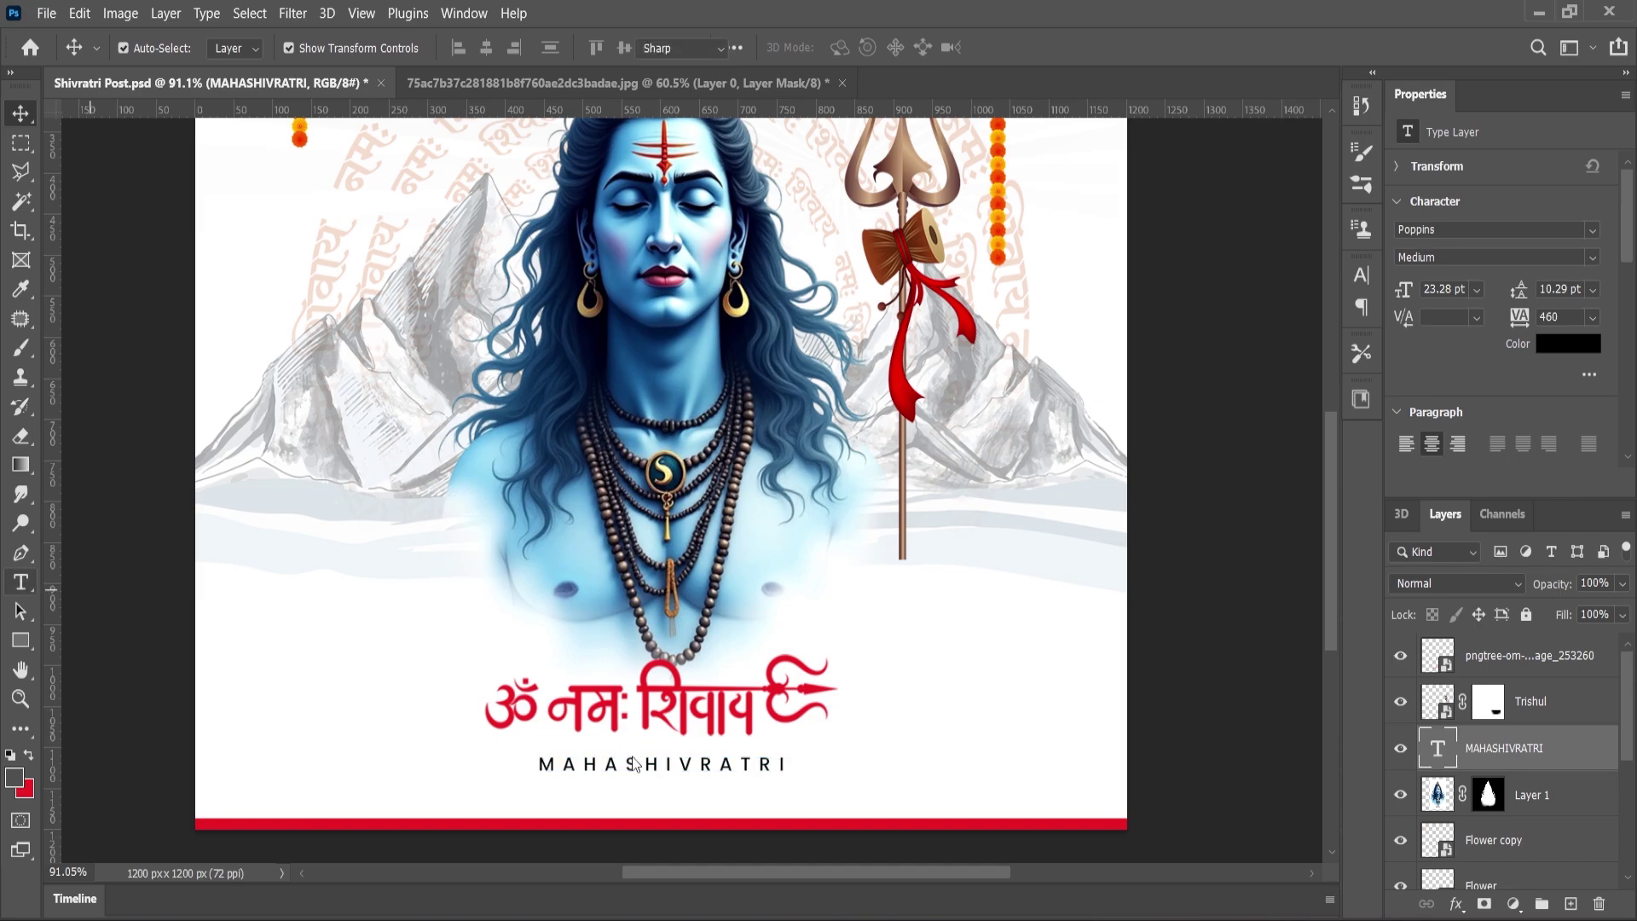
left_click(628, 763)
key("ctrl+a")
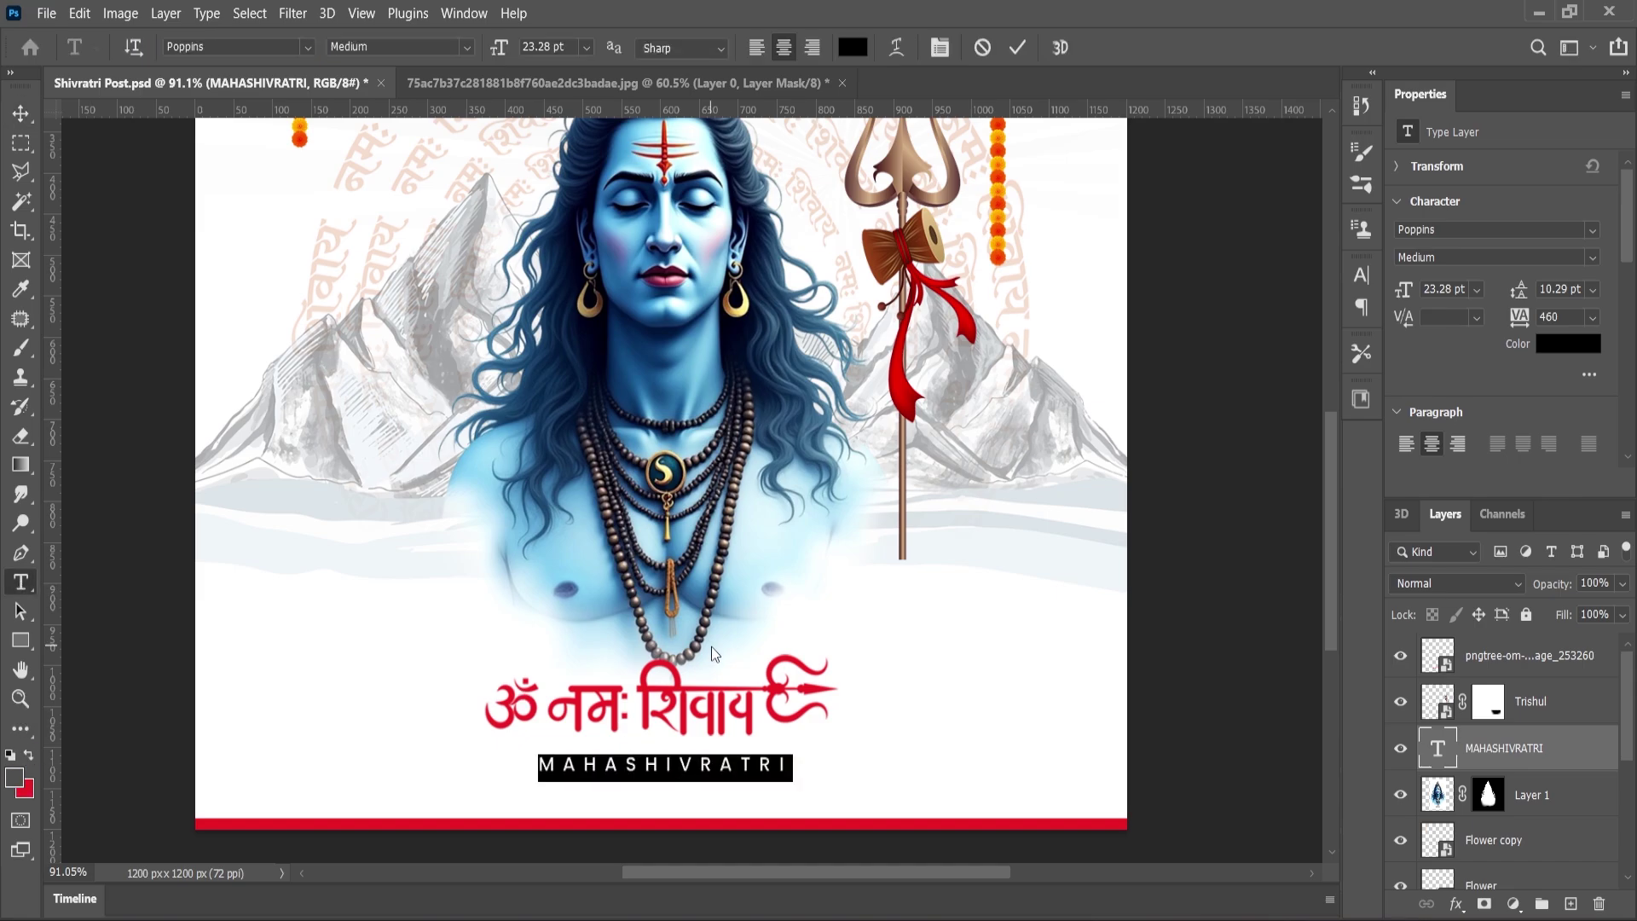
key("ctrl+h")
left_click(696, 670, "ctrl+alt")
key("super+space")
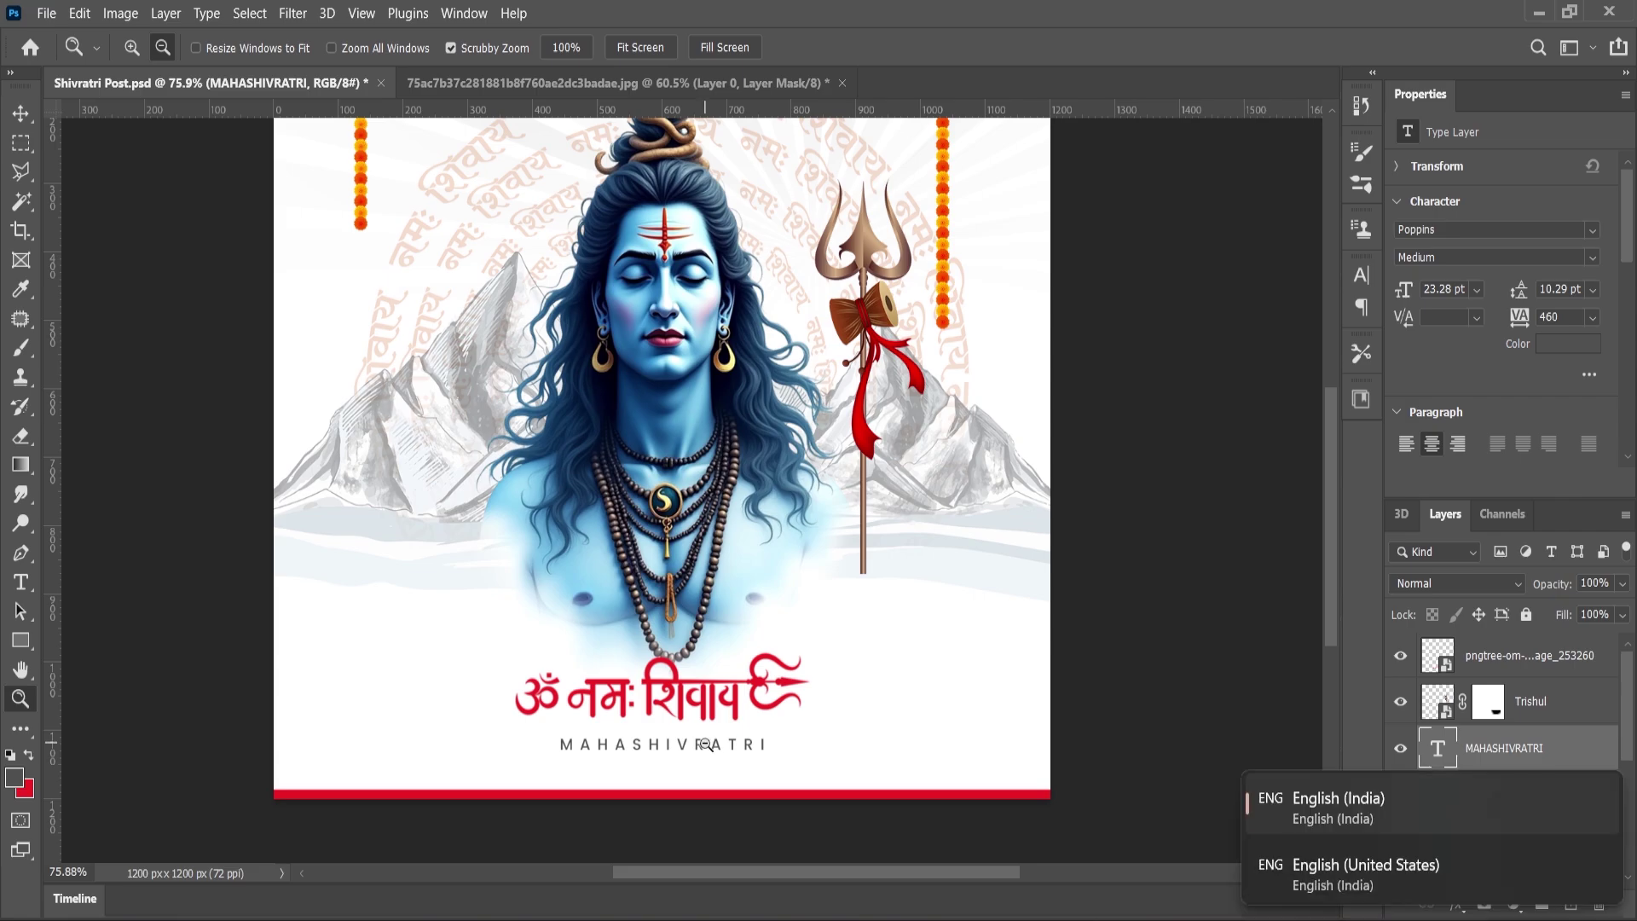
Step: Place the cloud_png_by_gleeresources-d4rwg6m image directly above Shiva's Layer 1
left_click(703, 738, "ctrl+alt")
scroll(703, 739, "up", 3)
scroll(707, 739, "down", 7)
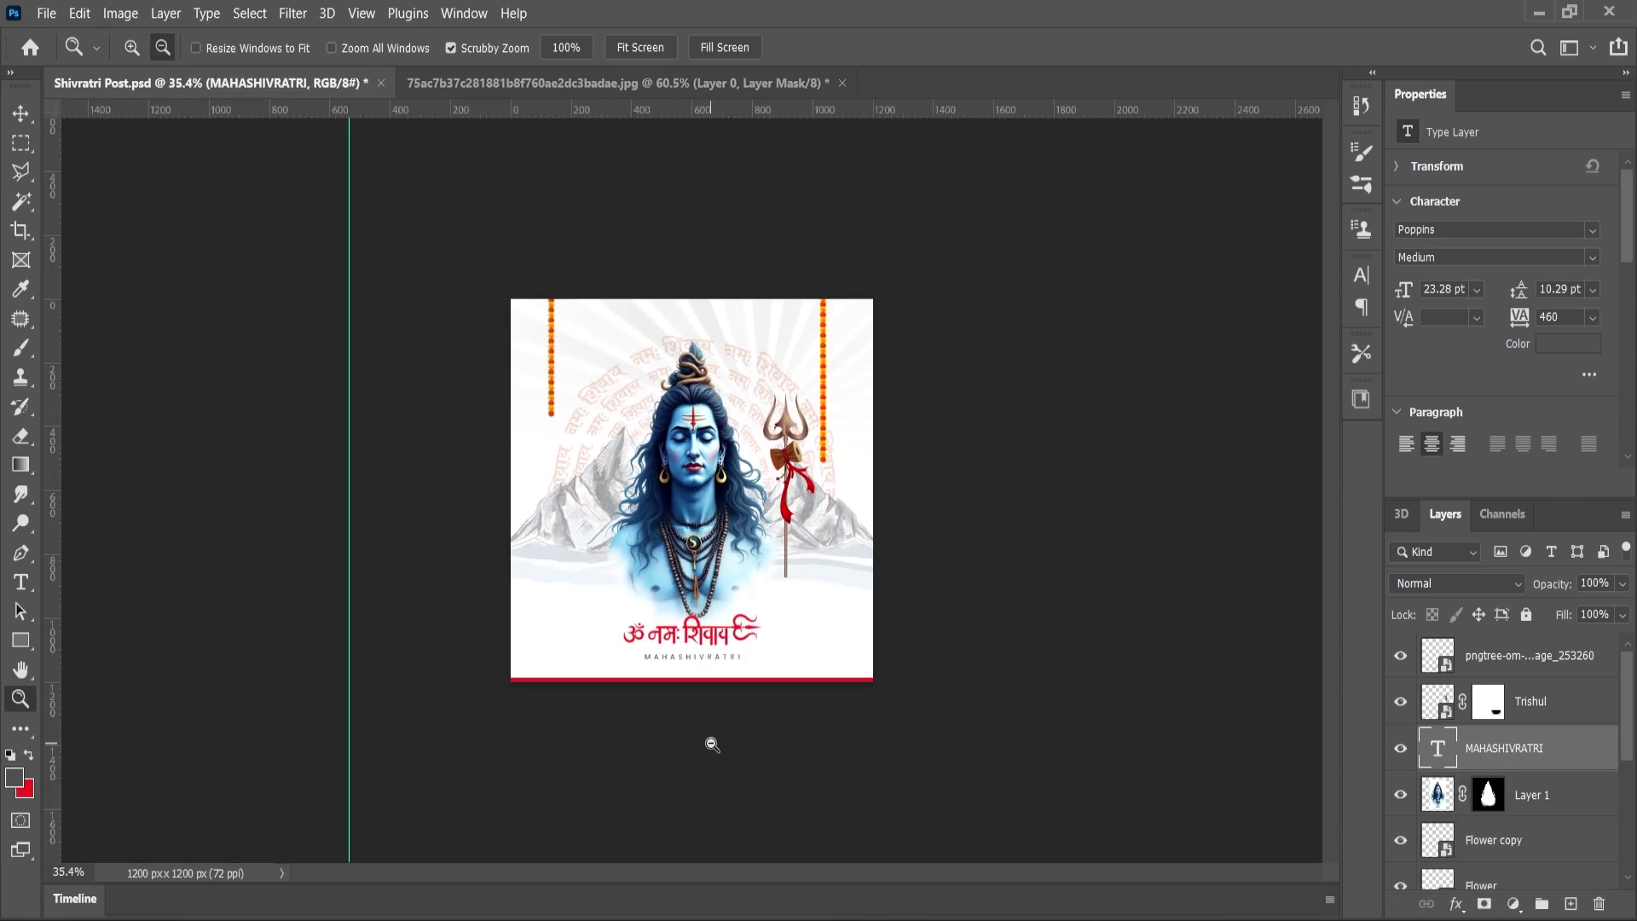
scroll(724, 747, "up", 3)
key("v")
scroll(757, 639, "up", 3)
scroll(756, 640, "down", 1)
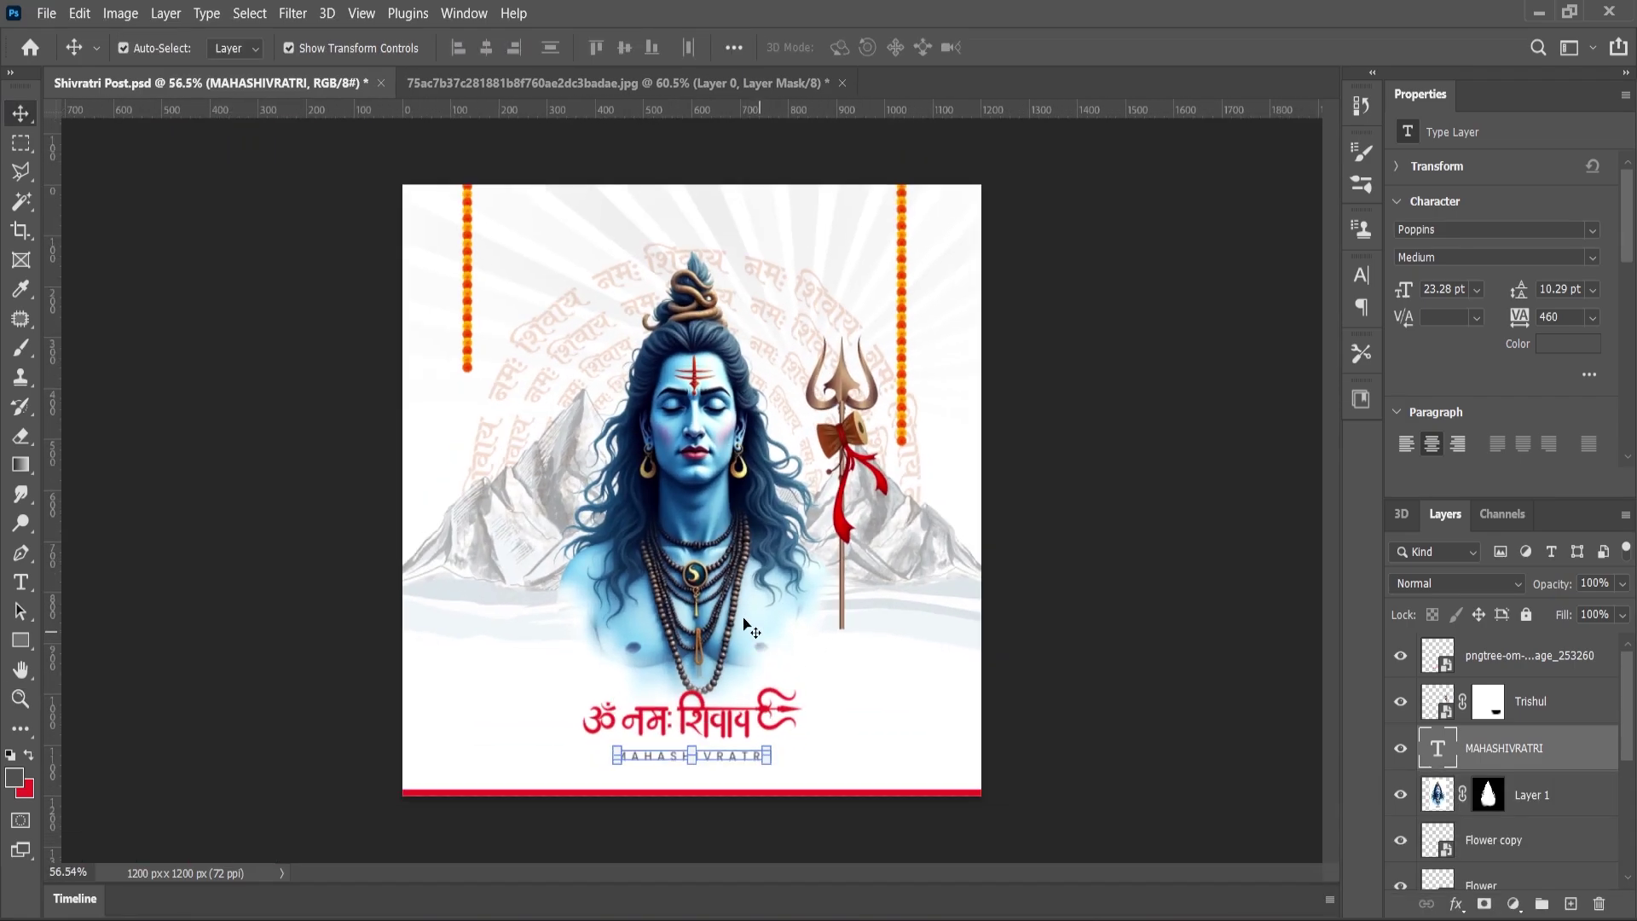
left_click(751, 629)
key("alt+Tab")
left_click(511, 360)
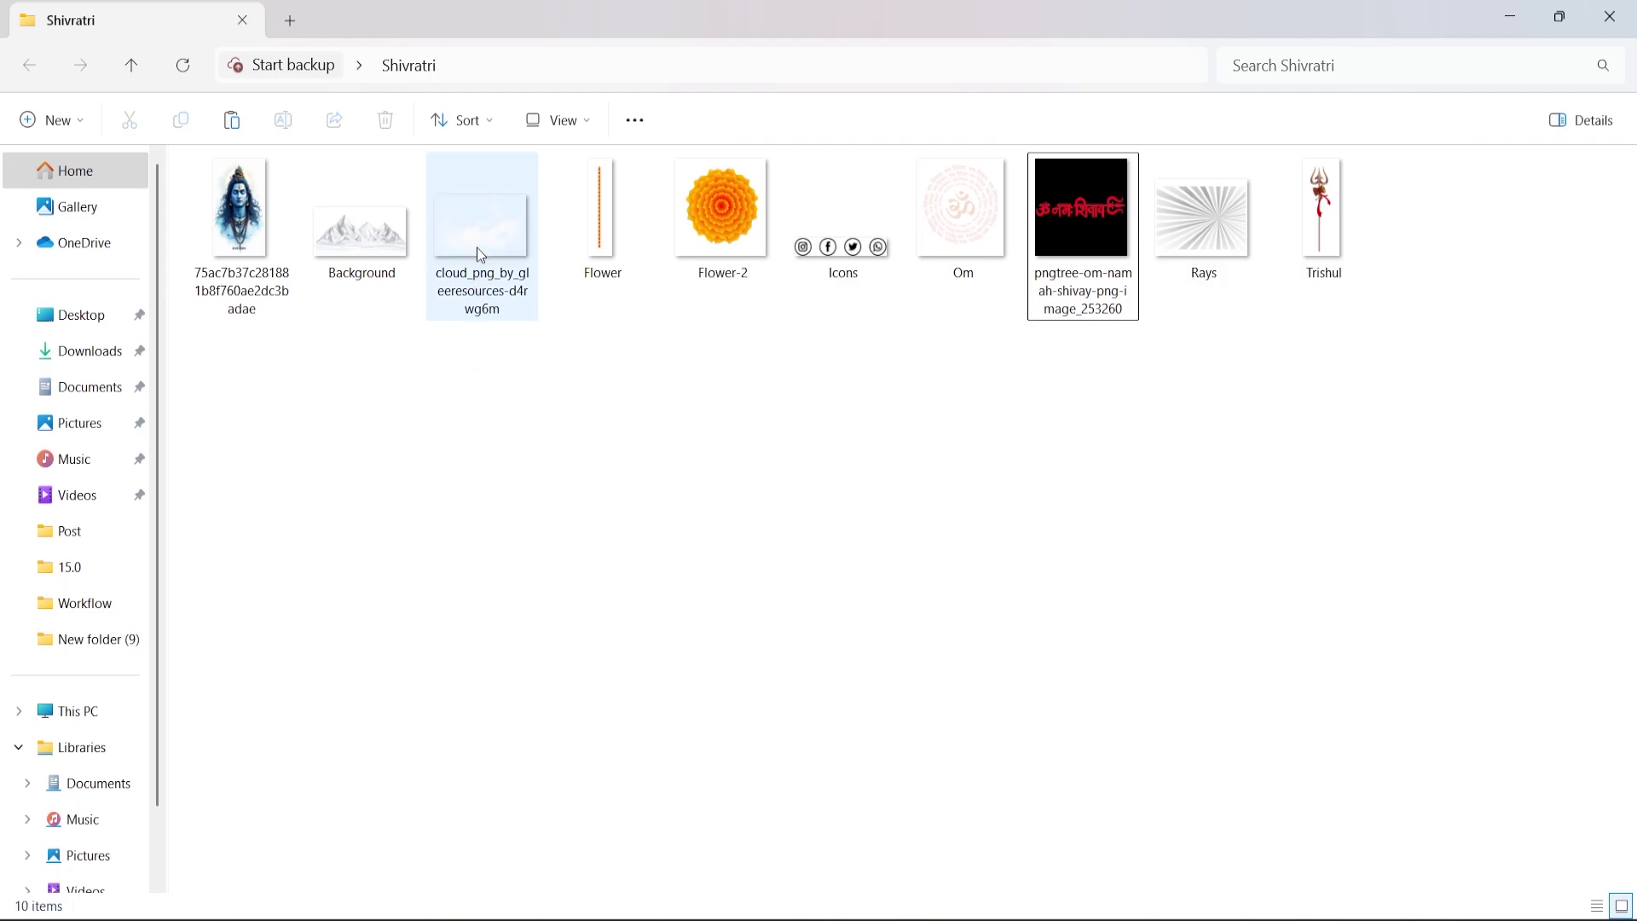
left_click_drag(478, 248, 690, 495)
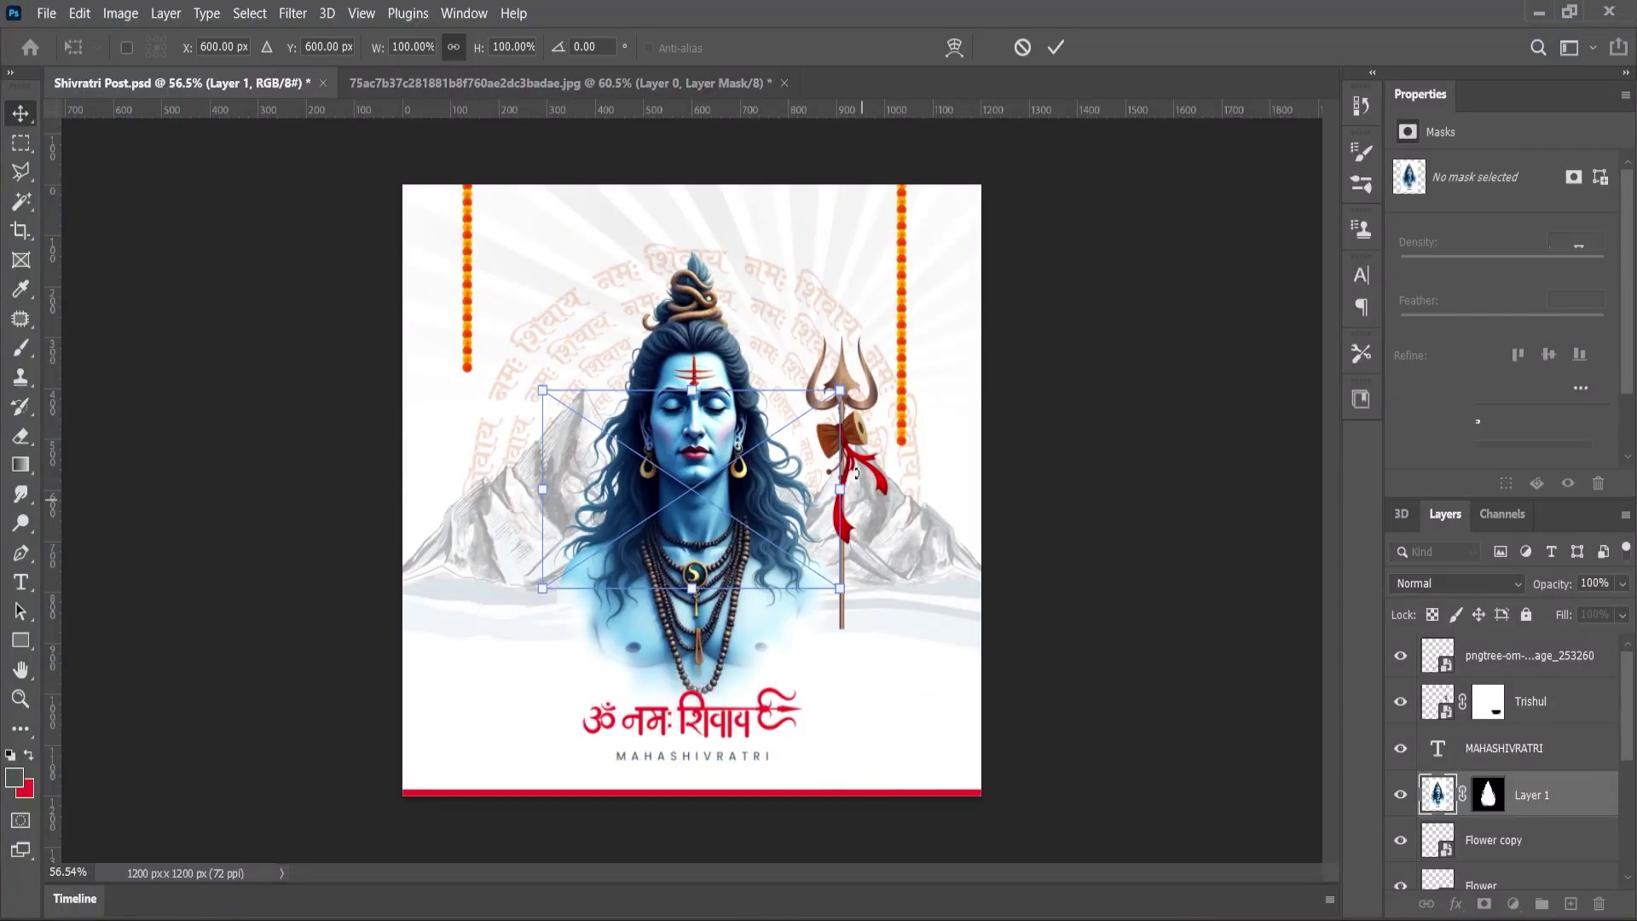
Step: Scale the cloud to about 135% (836 × 529 px) and position it over Shiva's lower chest at about X 182, Y 608 px
left_click_drag(840, 394, 875, 353)
left_click_drag(733, 537, 735, 695)
scroll(755, 671, "up", 6)
key("Return")
left_click_drag(996, 494, 1010, 479)
mouse_move(677, 694)
left_mouse_down()
mouse_move(678, 628)
mouse_move(679, 681)
left_mouse_up()
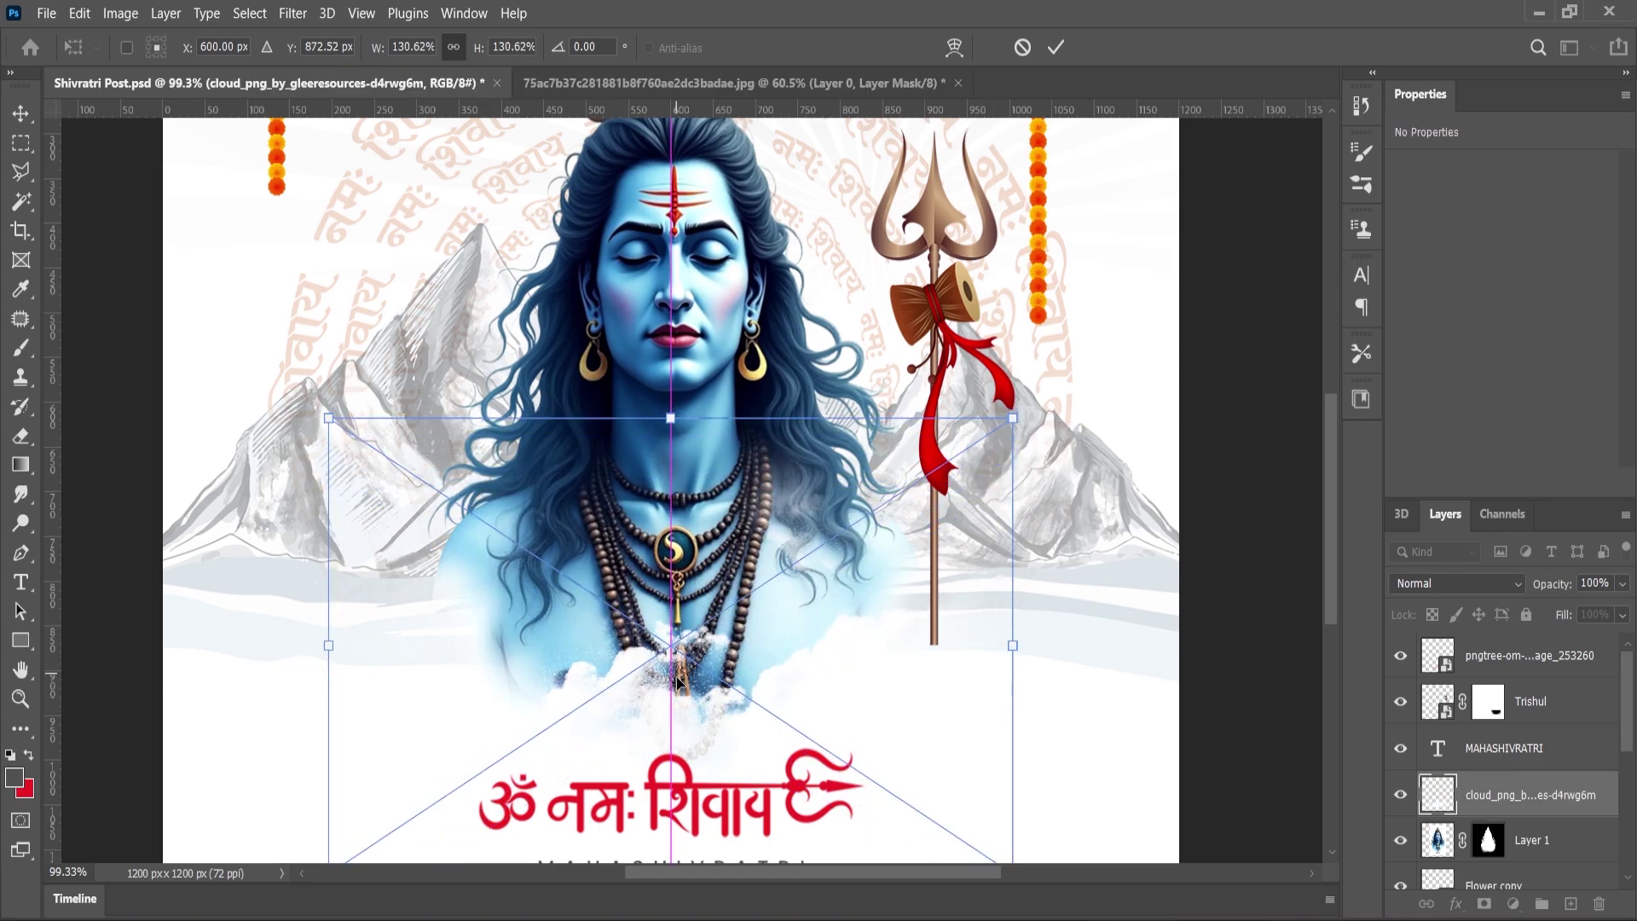
left_click_drag(1014, 420, 1026, 409)
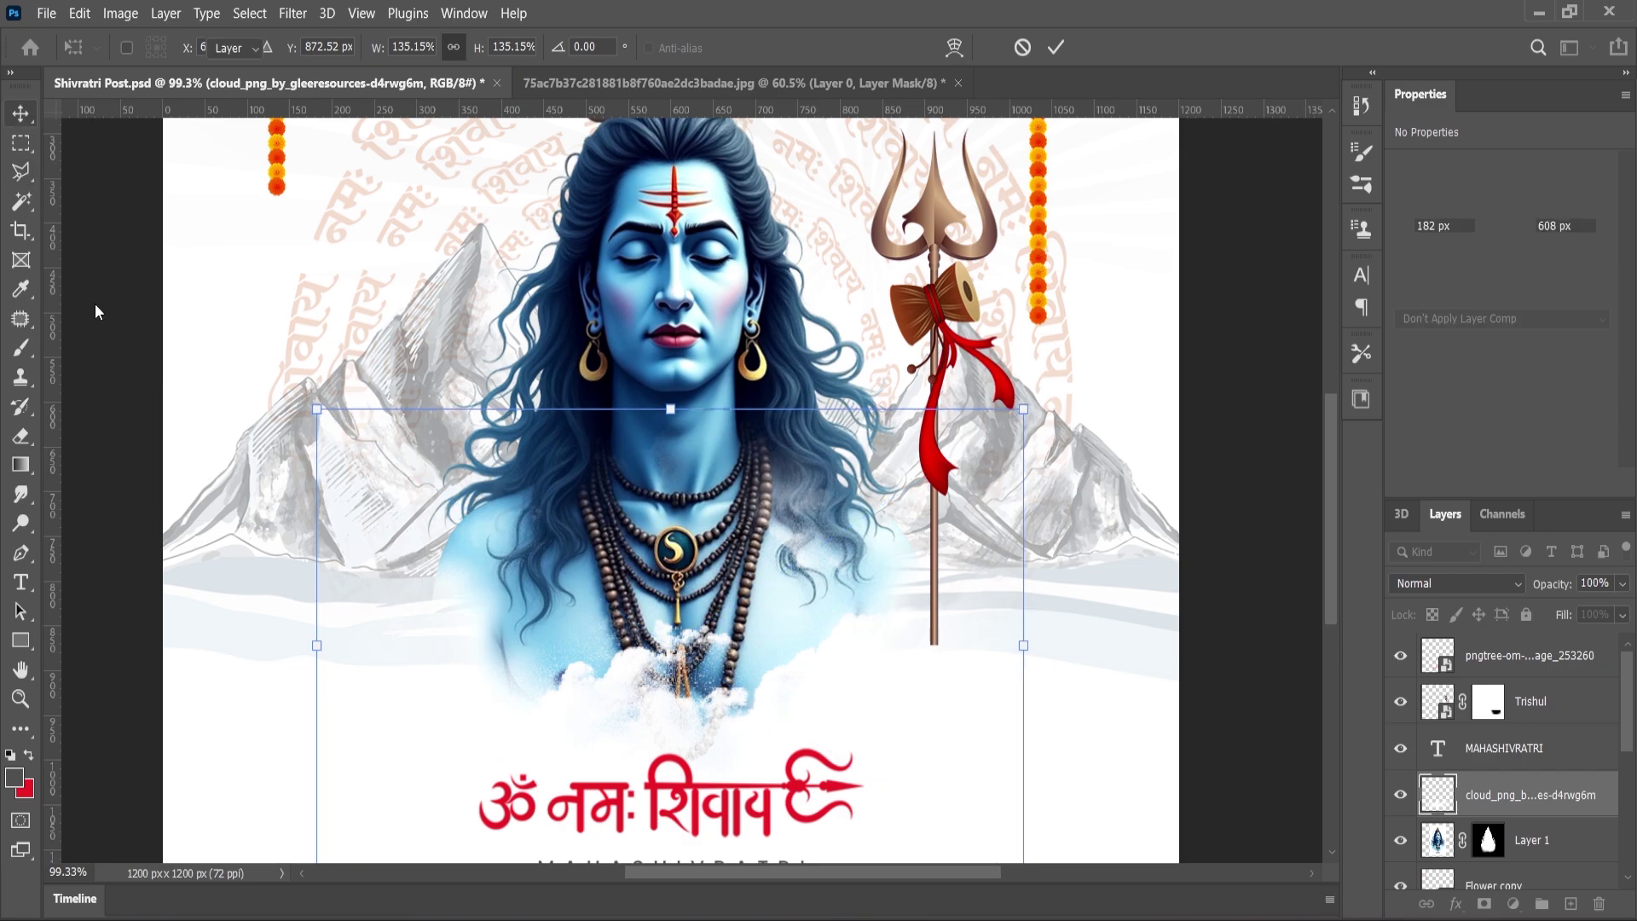
scroll(775, 544, "down", 2)
scroll(755, 740, "up", 3)
key("Return")
scroll(714, 686, "up", 4)
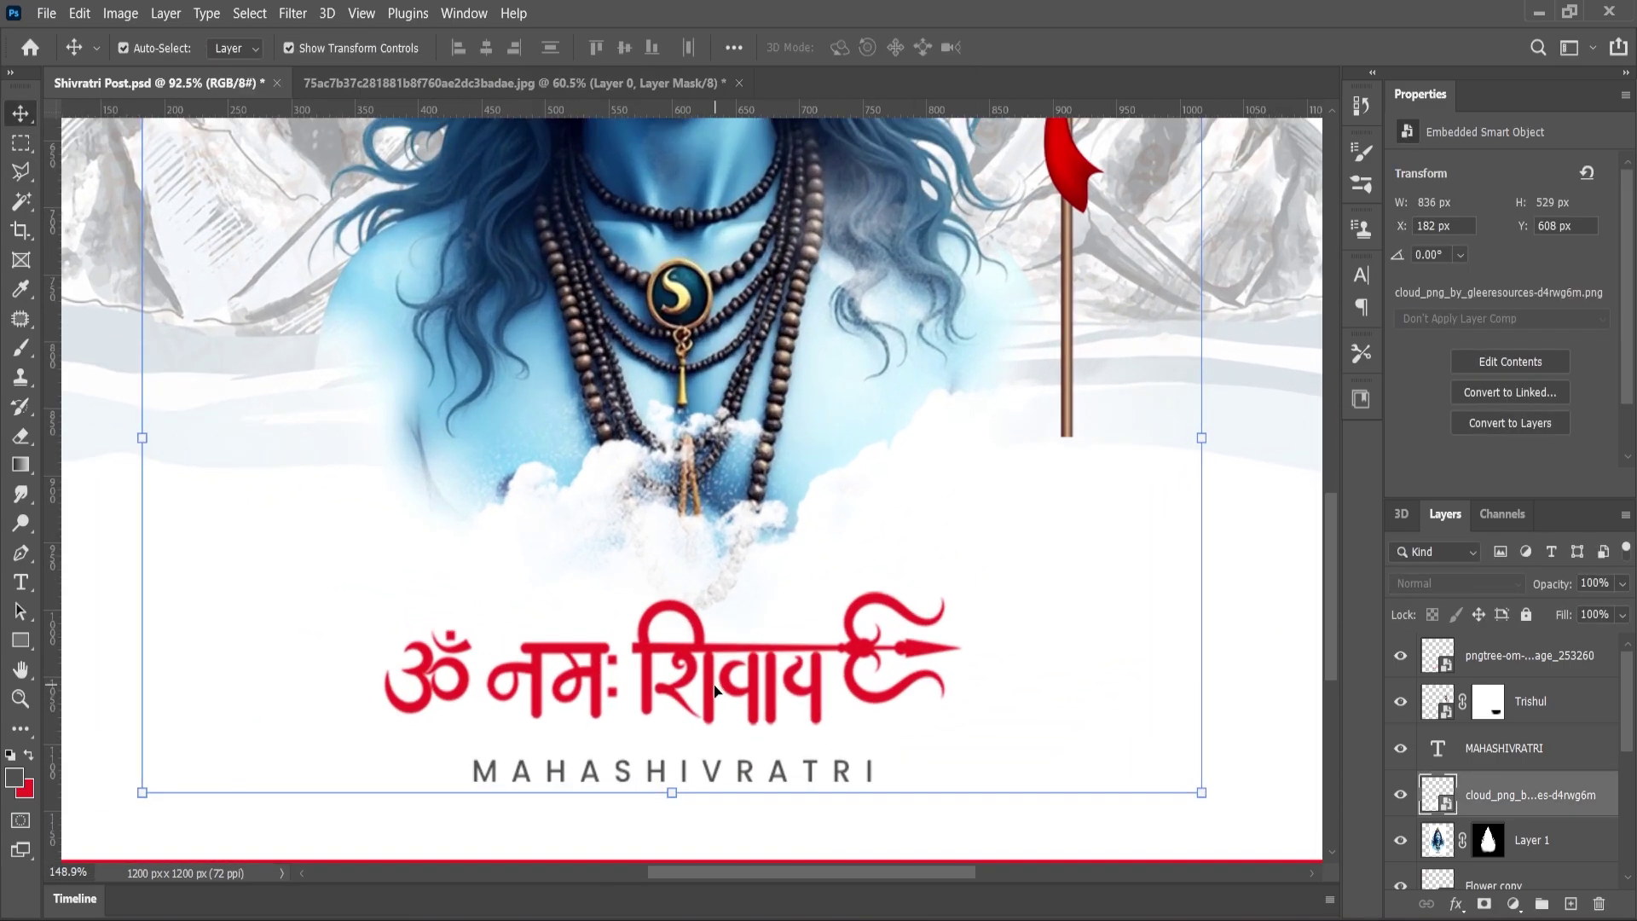
Step: Move the Om Namah Shivay lettering up to about Y 965 px, with the MAHASHIVRATRI text closer beneath it
left_click(712, 689)
left_click_drag(712, 689, 714, 652)
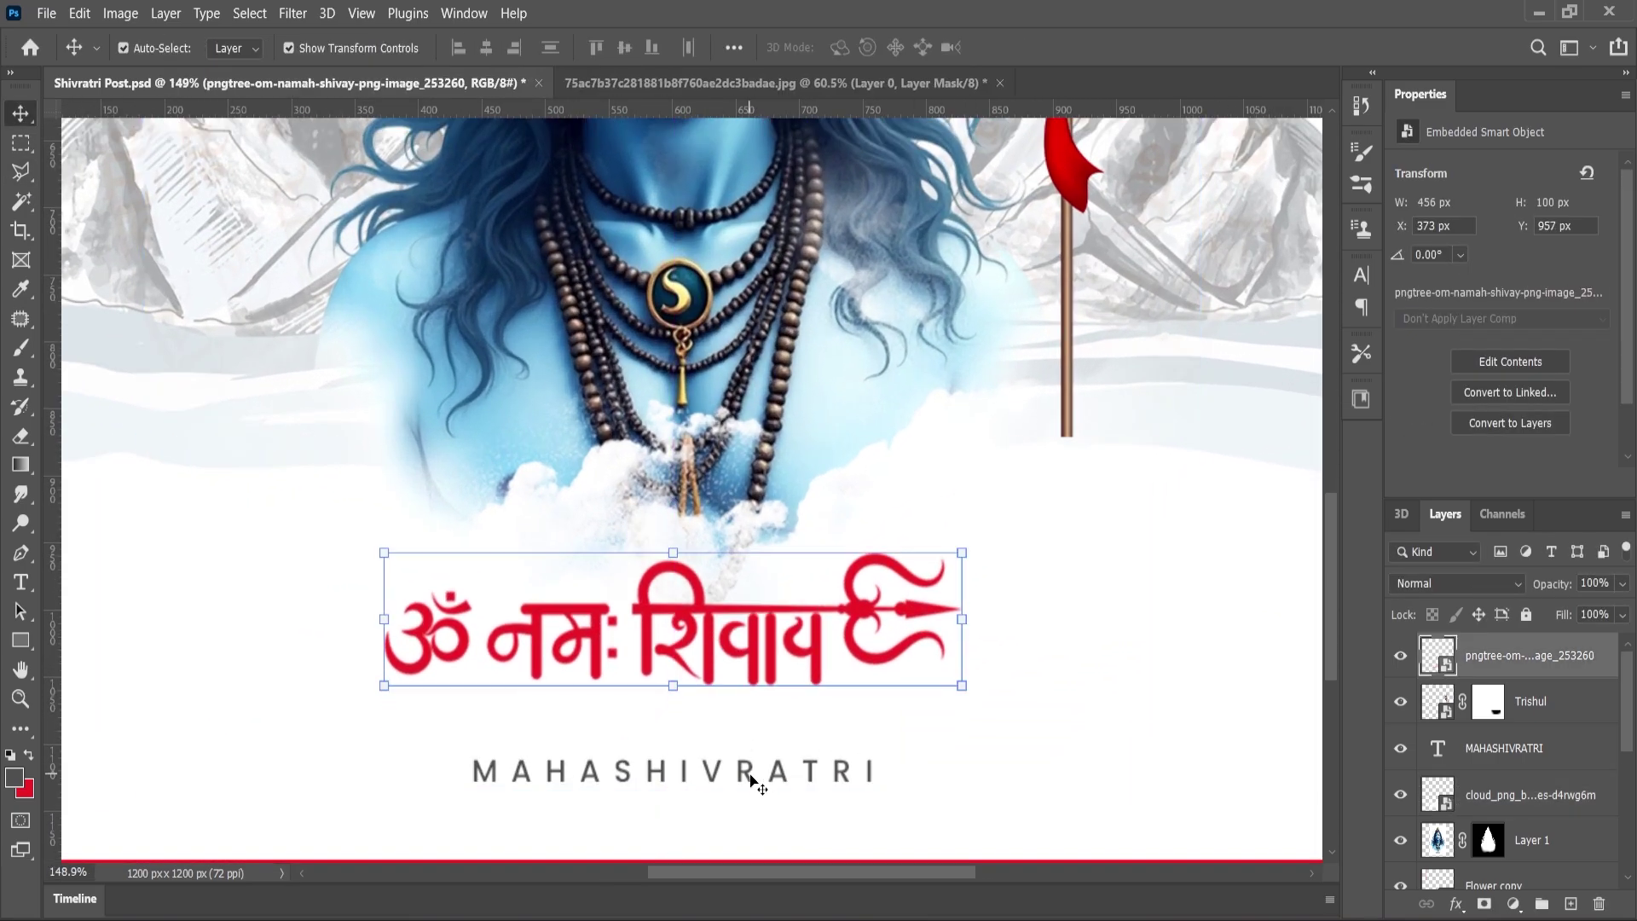
left_click_drag(749, 775, 743, 735)
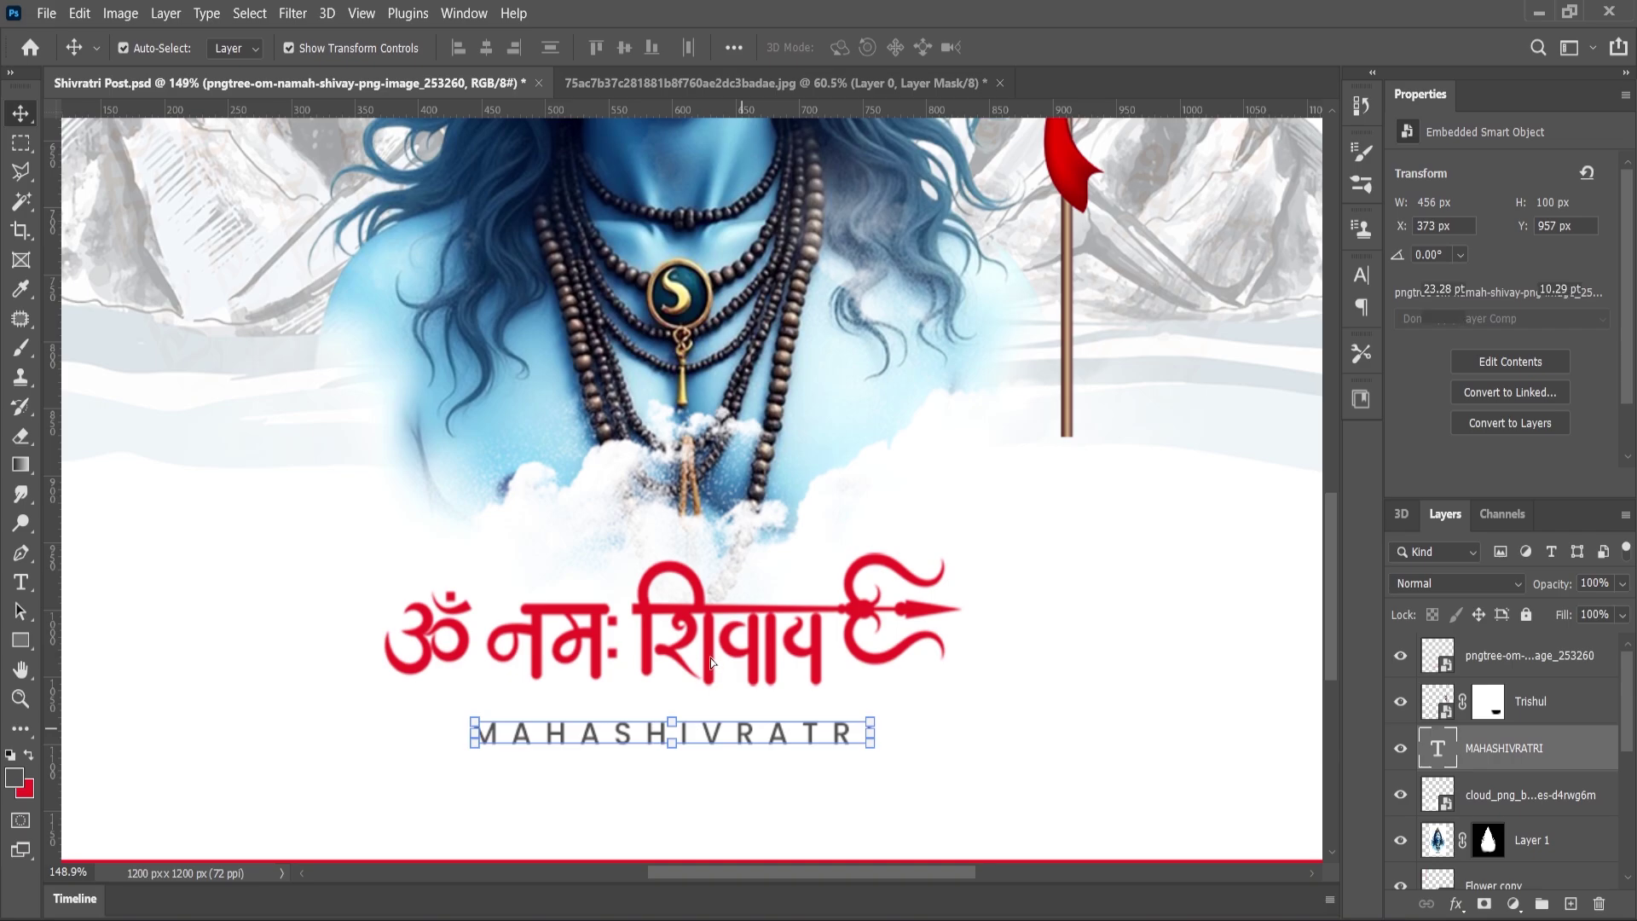
left_click(712, 661, "shift")
scroll(751, 616, "down", 1)
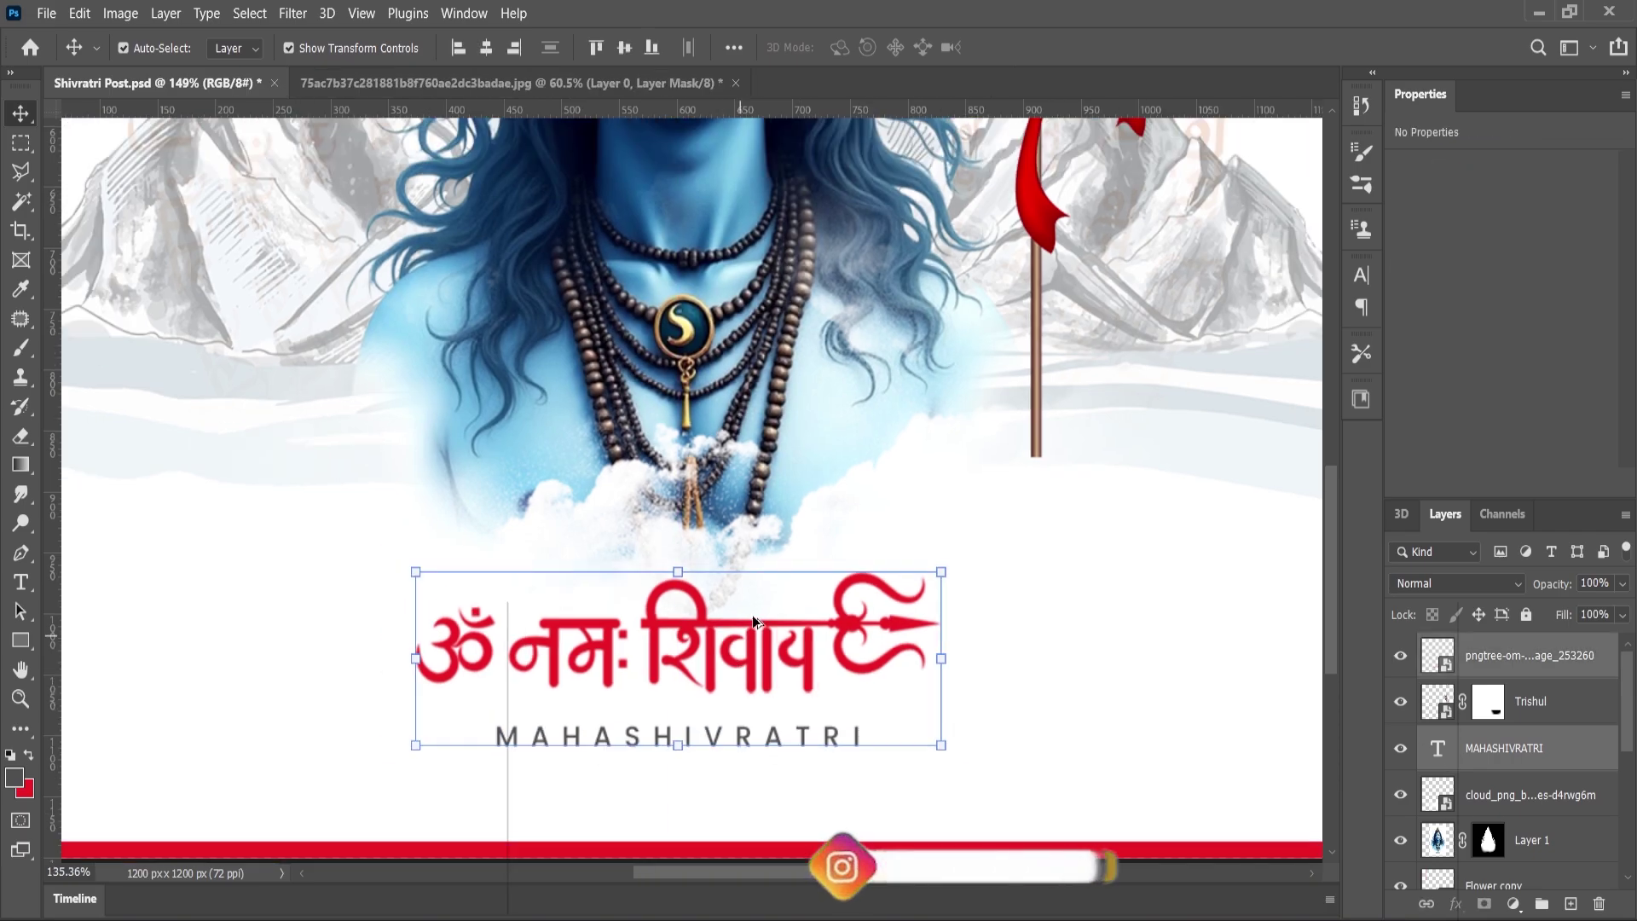
scroll(752, 615, "down", 4)
Step: Scale the cloud layer to about 145.77% around its center and nudge it slightly upward
left_click(795, 676)
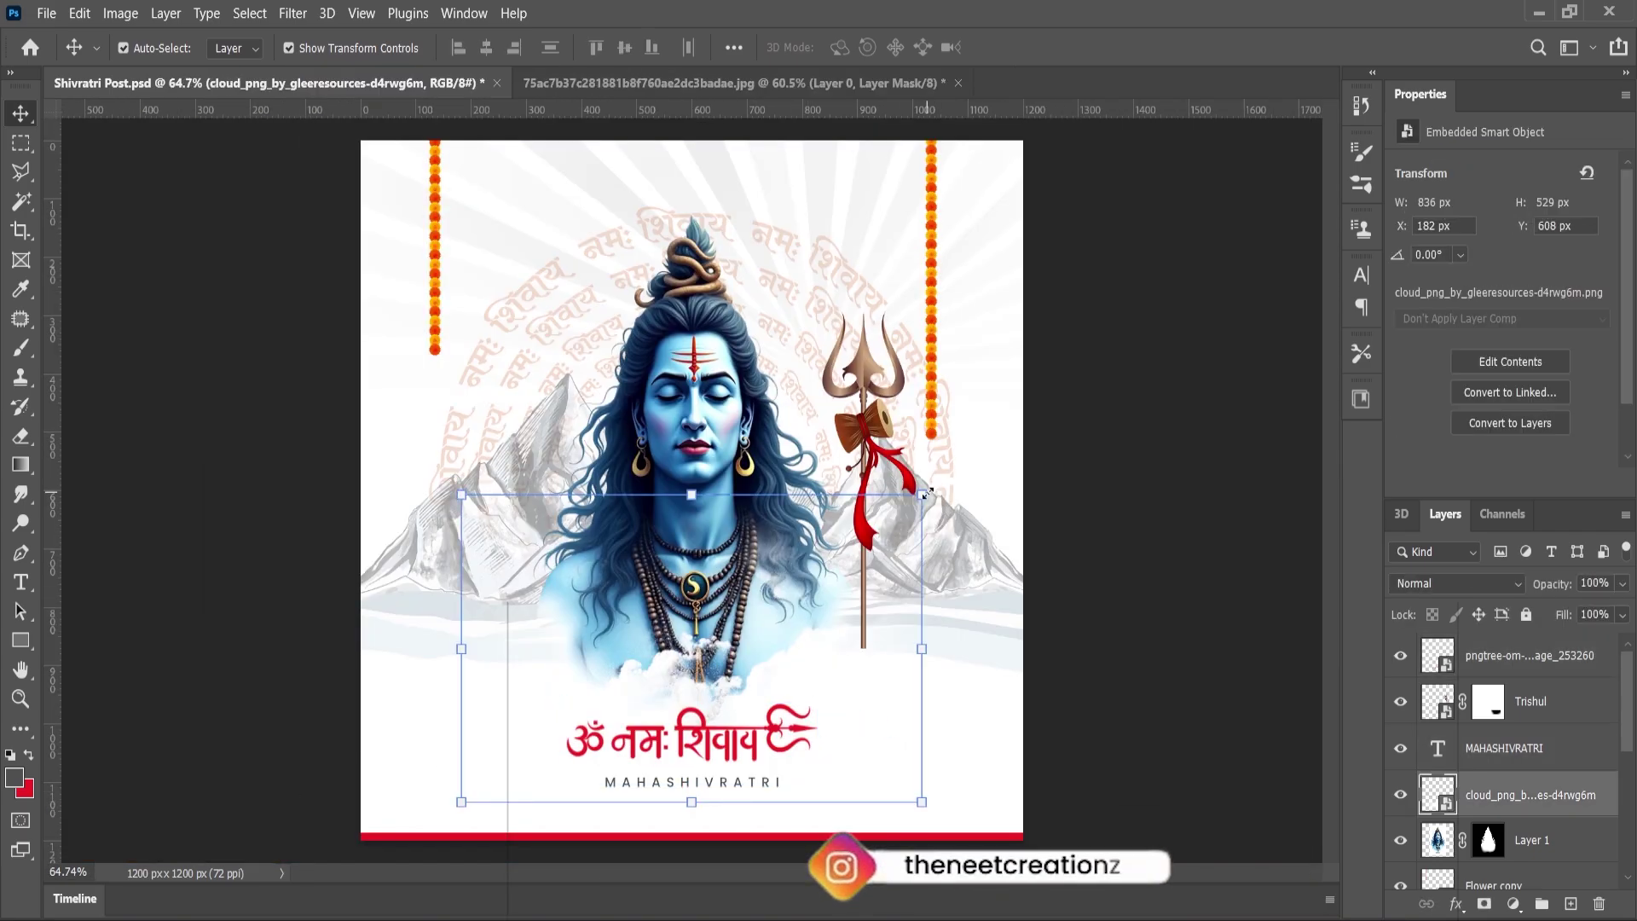
left_click_drag(925, 492, 939, 482)
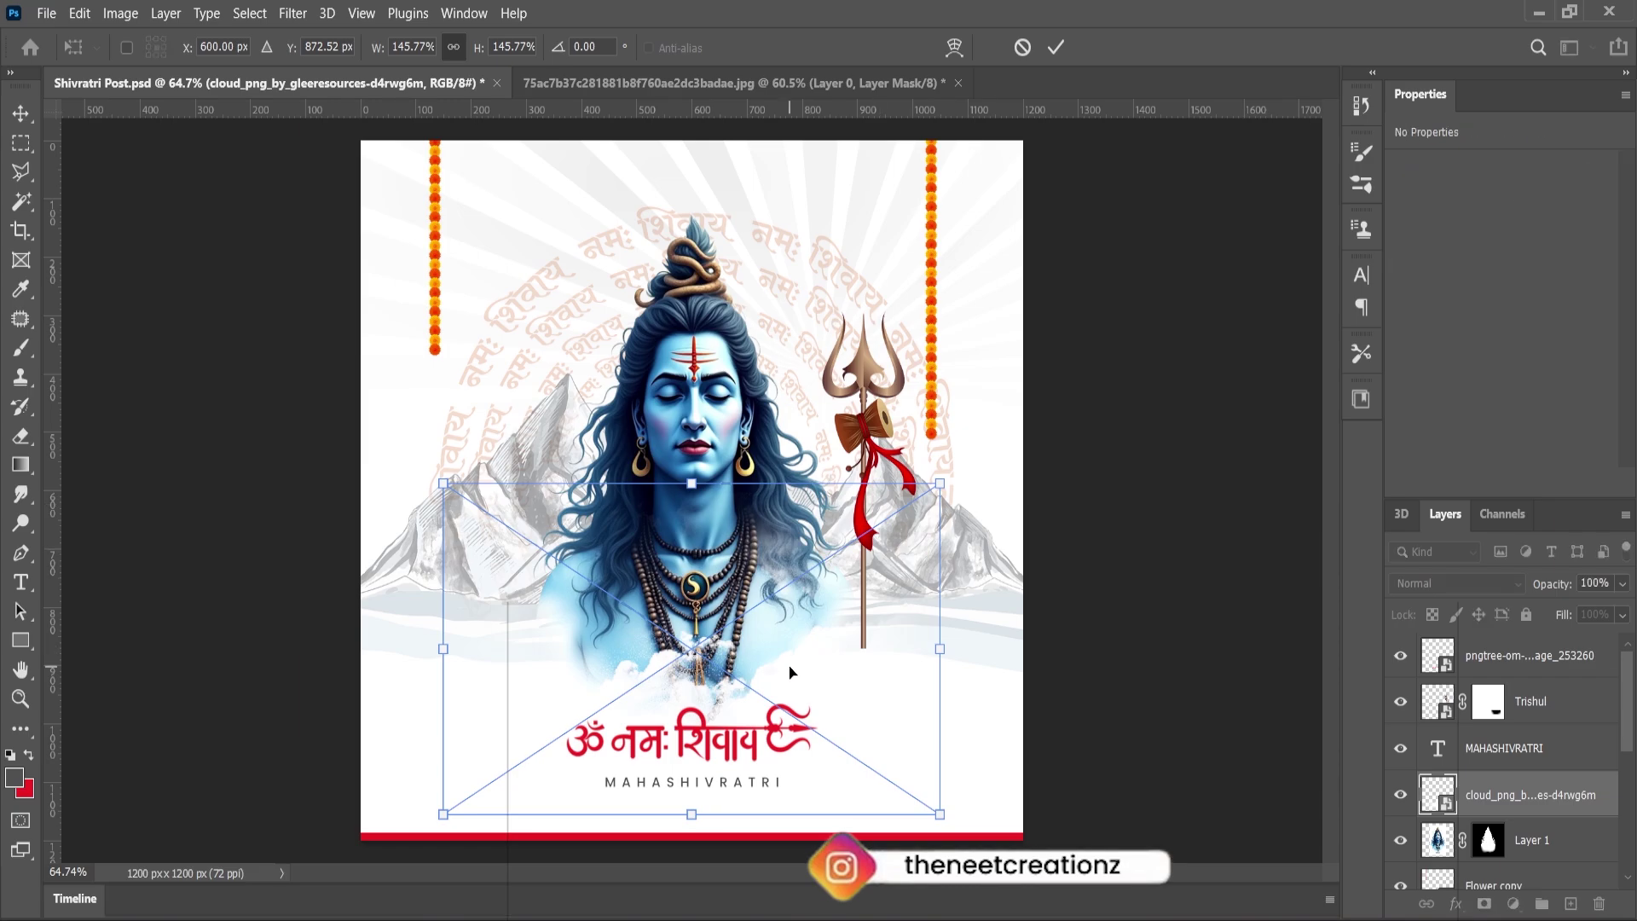
left_click_drag(791, 673, 790, 665)
left_click(16, 111)
left_click(17, 114)
left_click(290, 341)
scroll(750, 682, "down", 1)
scroll(750, 716, "up", 3)
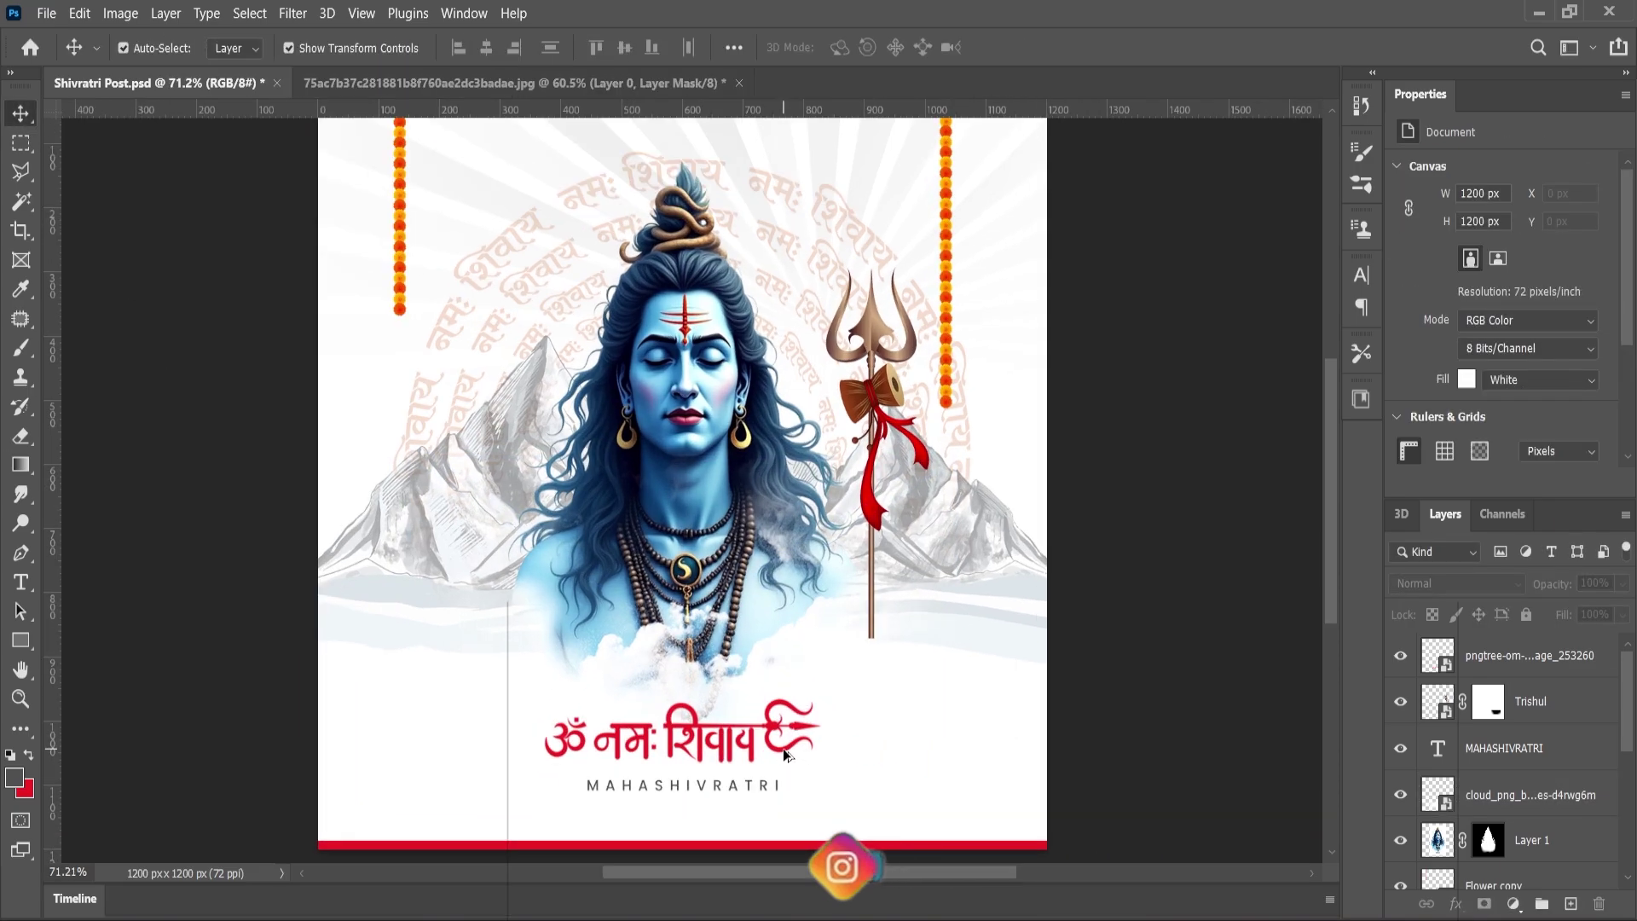
scroll(802, 673, "down", 3)
scroll(824, 654, "up", 2)
Step: Place the Flower-2 image half off the poster's lower left edge, scaled to about 241 × 240 px at X -115, Y 842 px
left_click(989, 917)
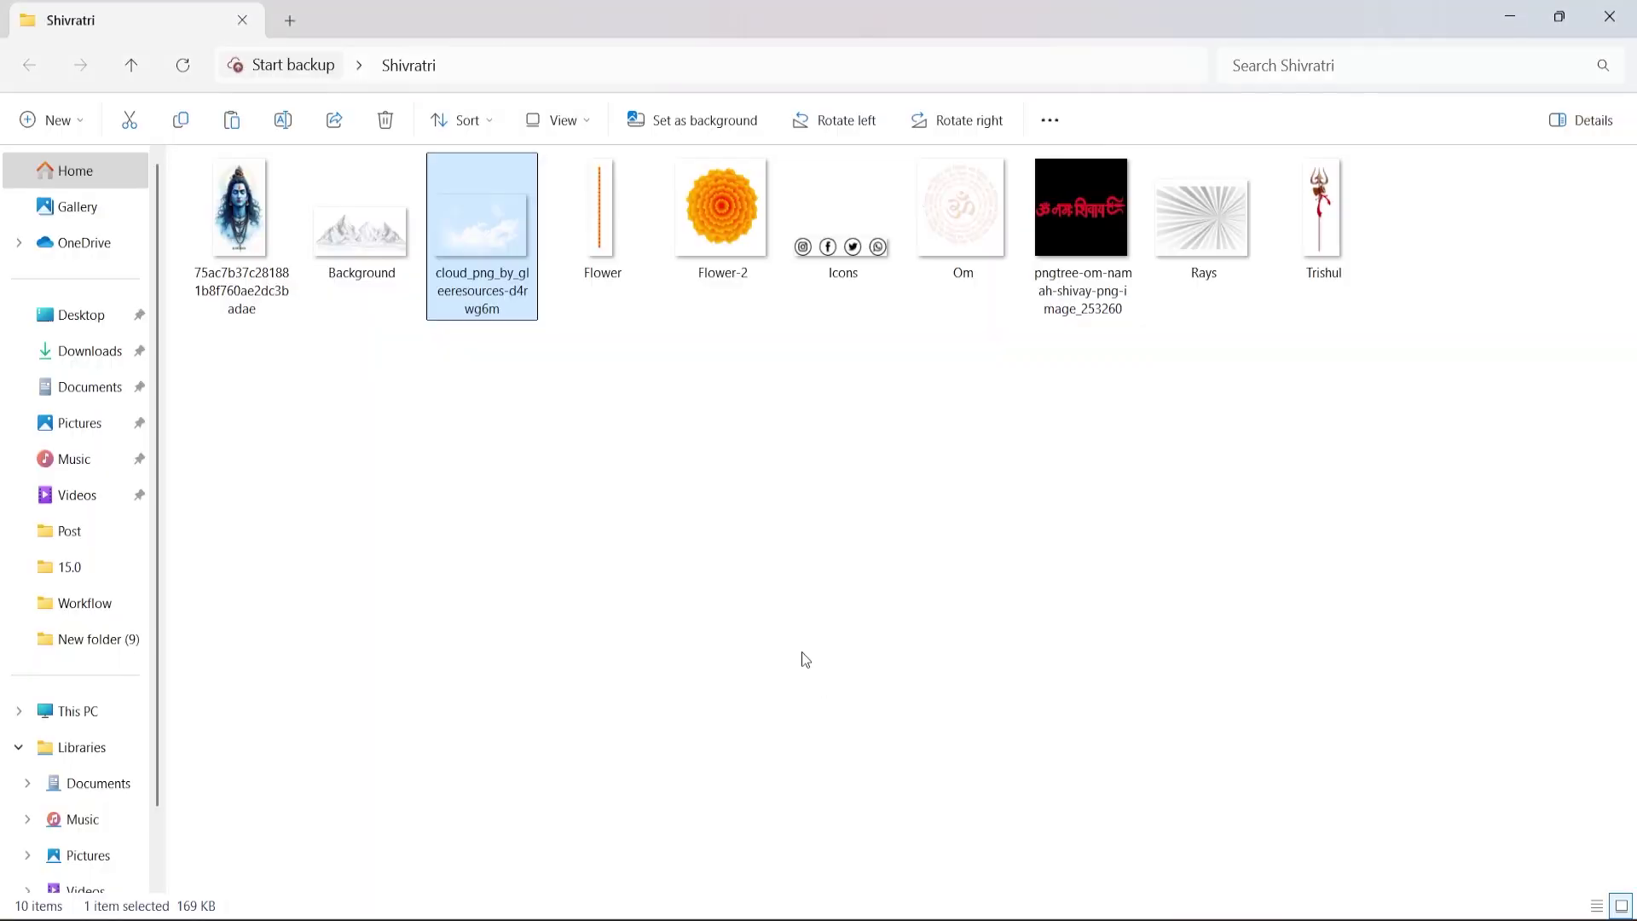
left_click_drag(722, 218, 492, 625)
left_click_drag(1025, 497, 797, 497)
left_click_drag(691, 523, 353, 704)
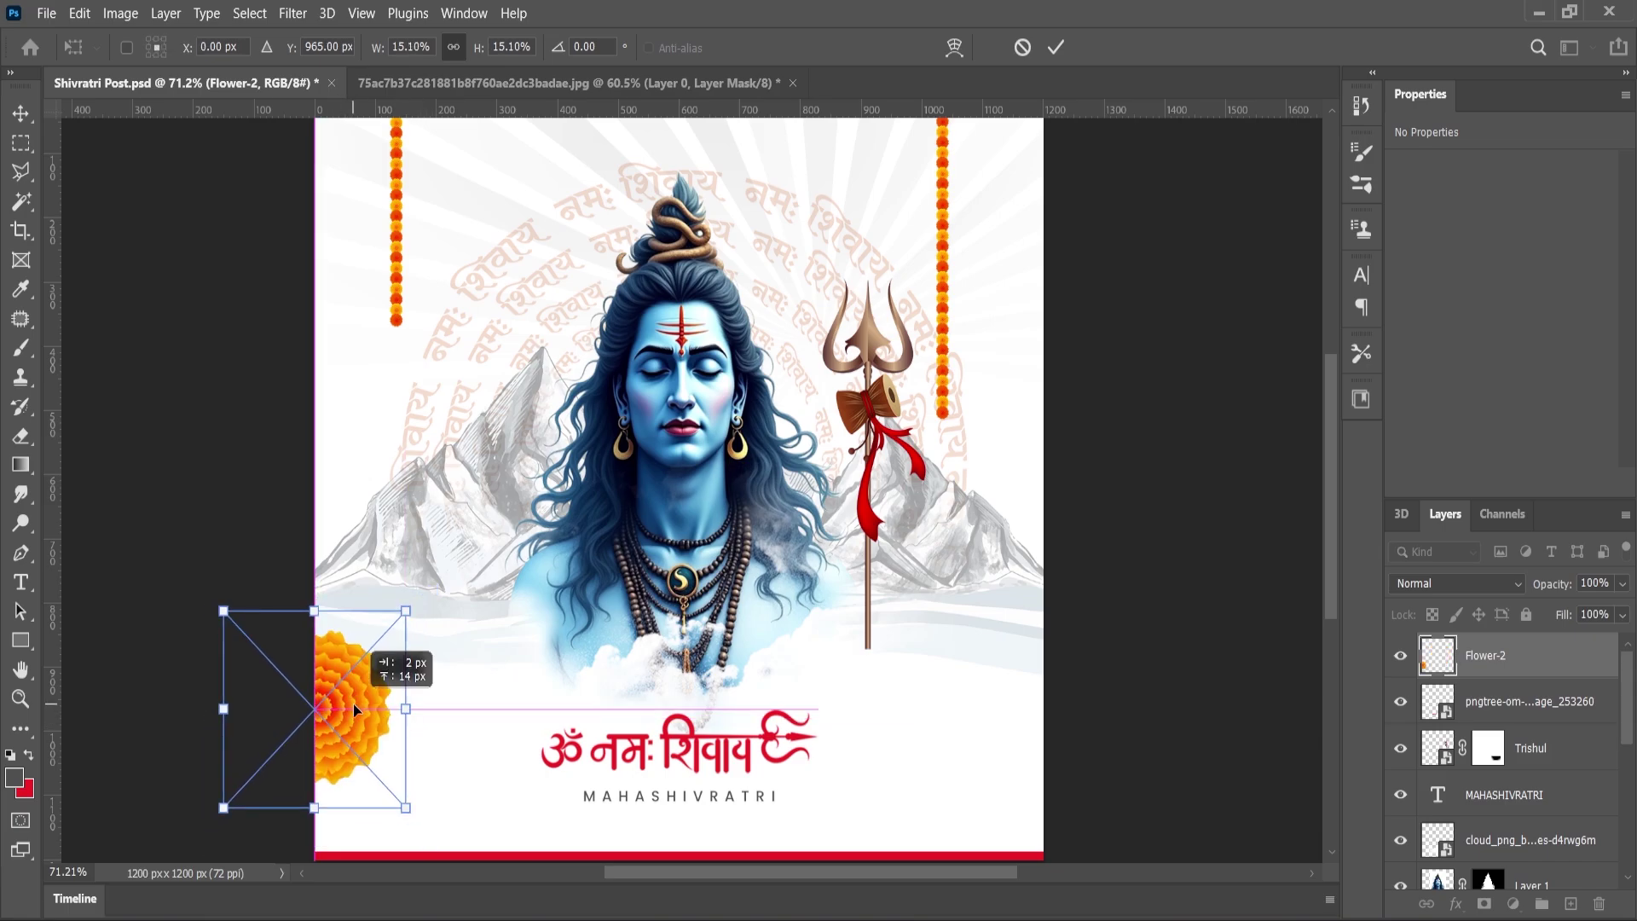
left_click(20, 114)
key("Return")
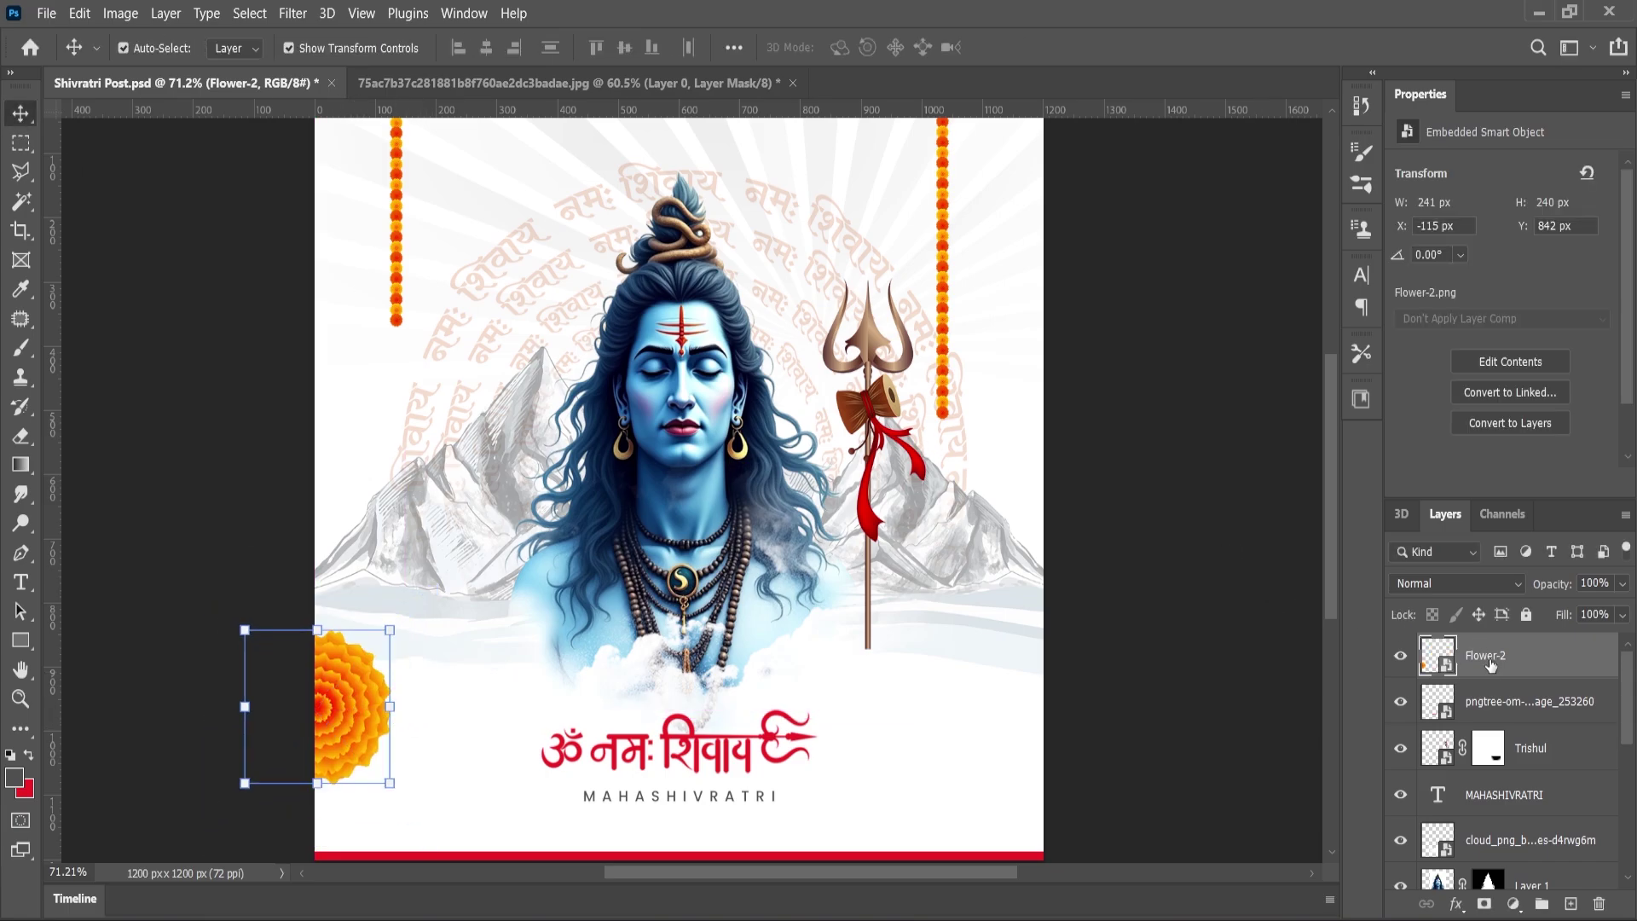
Step: Duplicate the Flower-2 layer and move the copy to the poster's right edge, slightly higher than the original
left_click_drag(1490, 665, 1570, 904)
left_click_drag(383, 708, 1055, 599)
scroll(1055, 599, "down", 4)
left_click(881, 716)
scroll(866, 657, "up", 3)
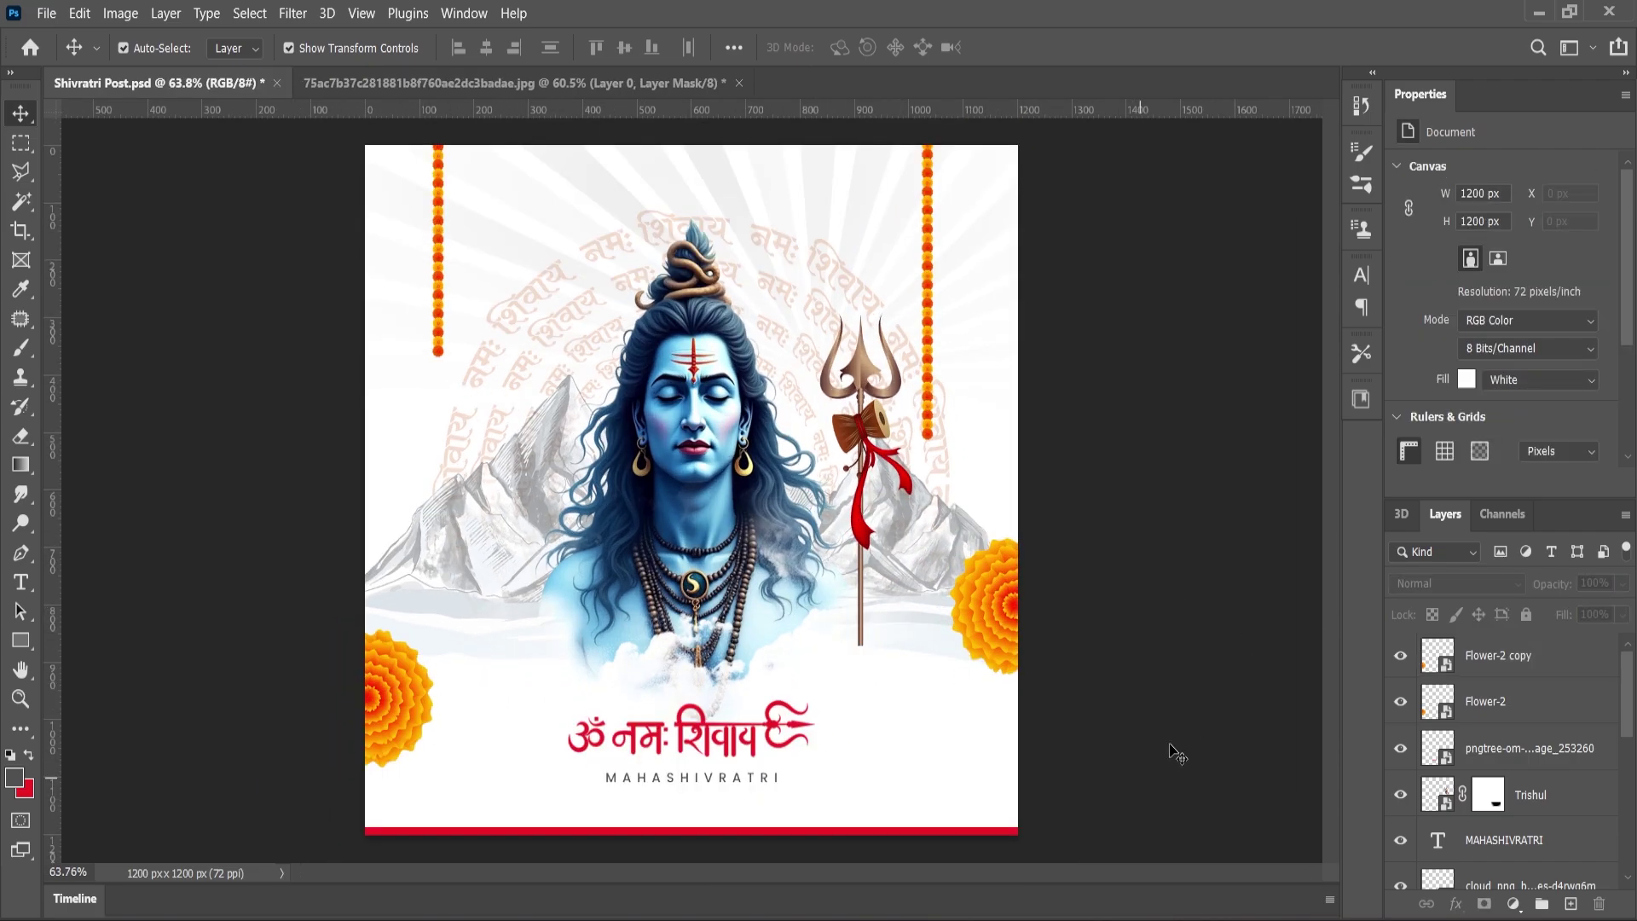
Step: Place the Icons image in the poster's bottom-right corner, scaled to about 198 × 36 px at X 975, Y 1130 px
key("alt+Tab")
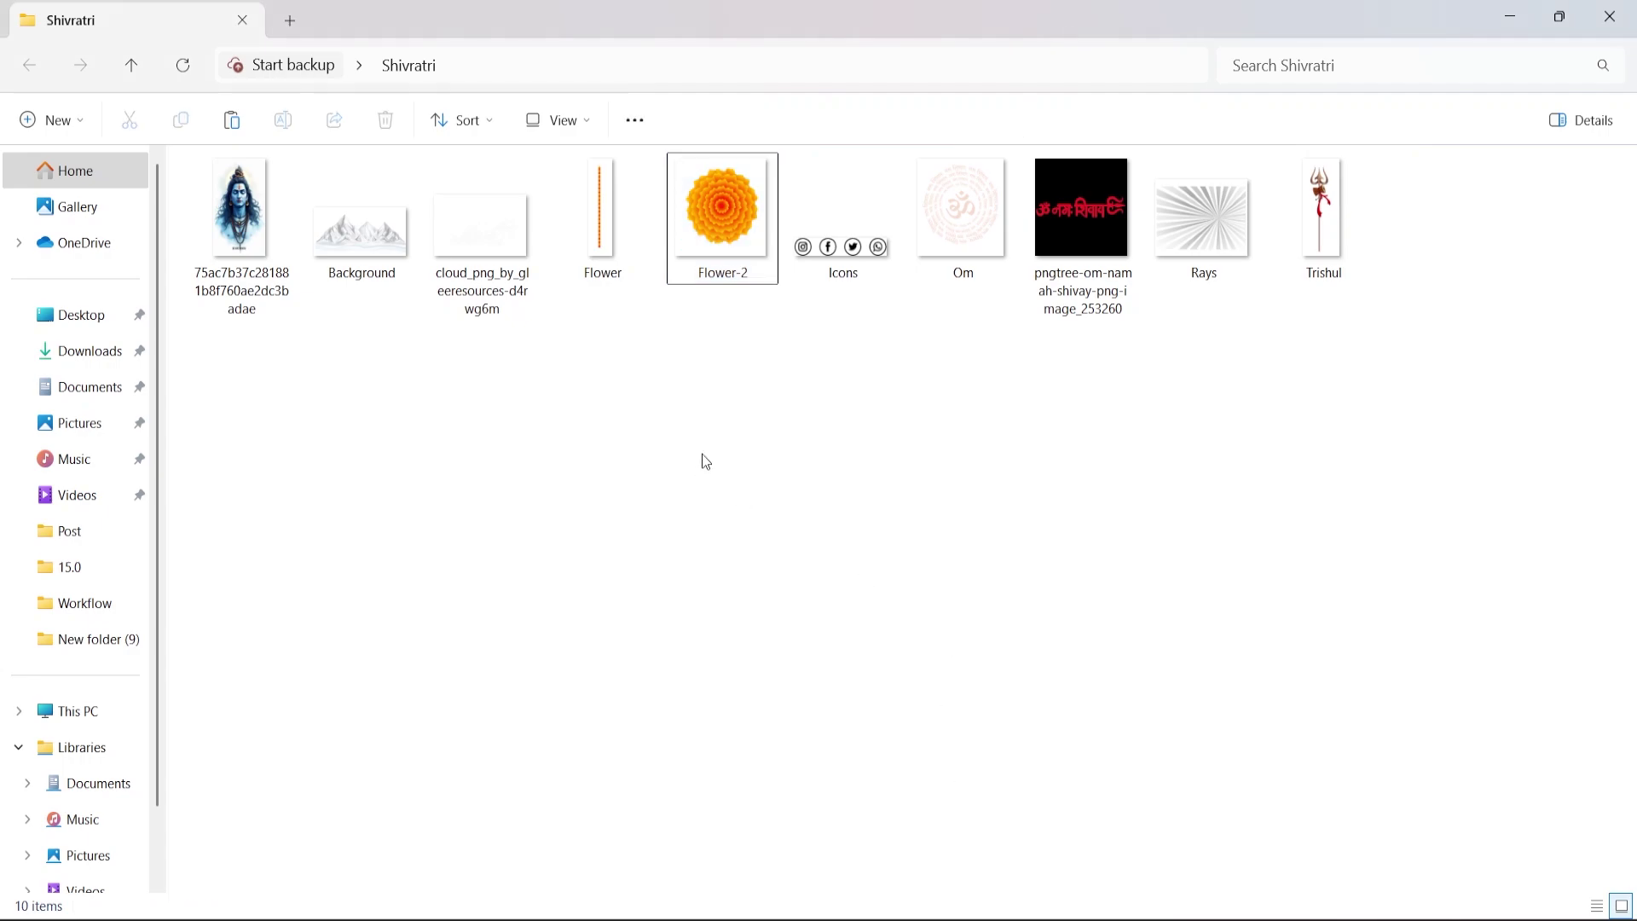
left_click_drag(869, 277, 964, 808)
scroll(963, 767, "up", 5)
left_click_drag(1330, 598, 1330, 645)
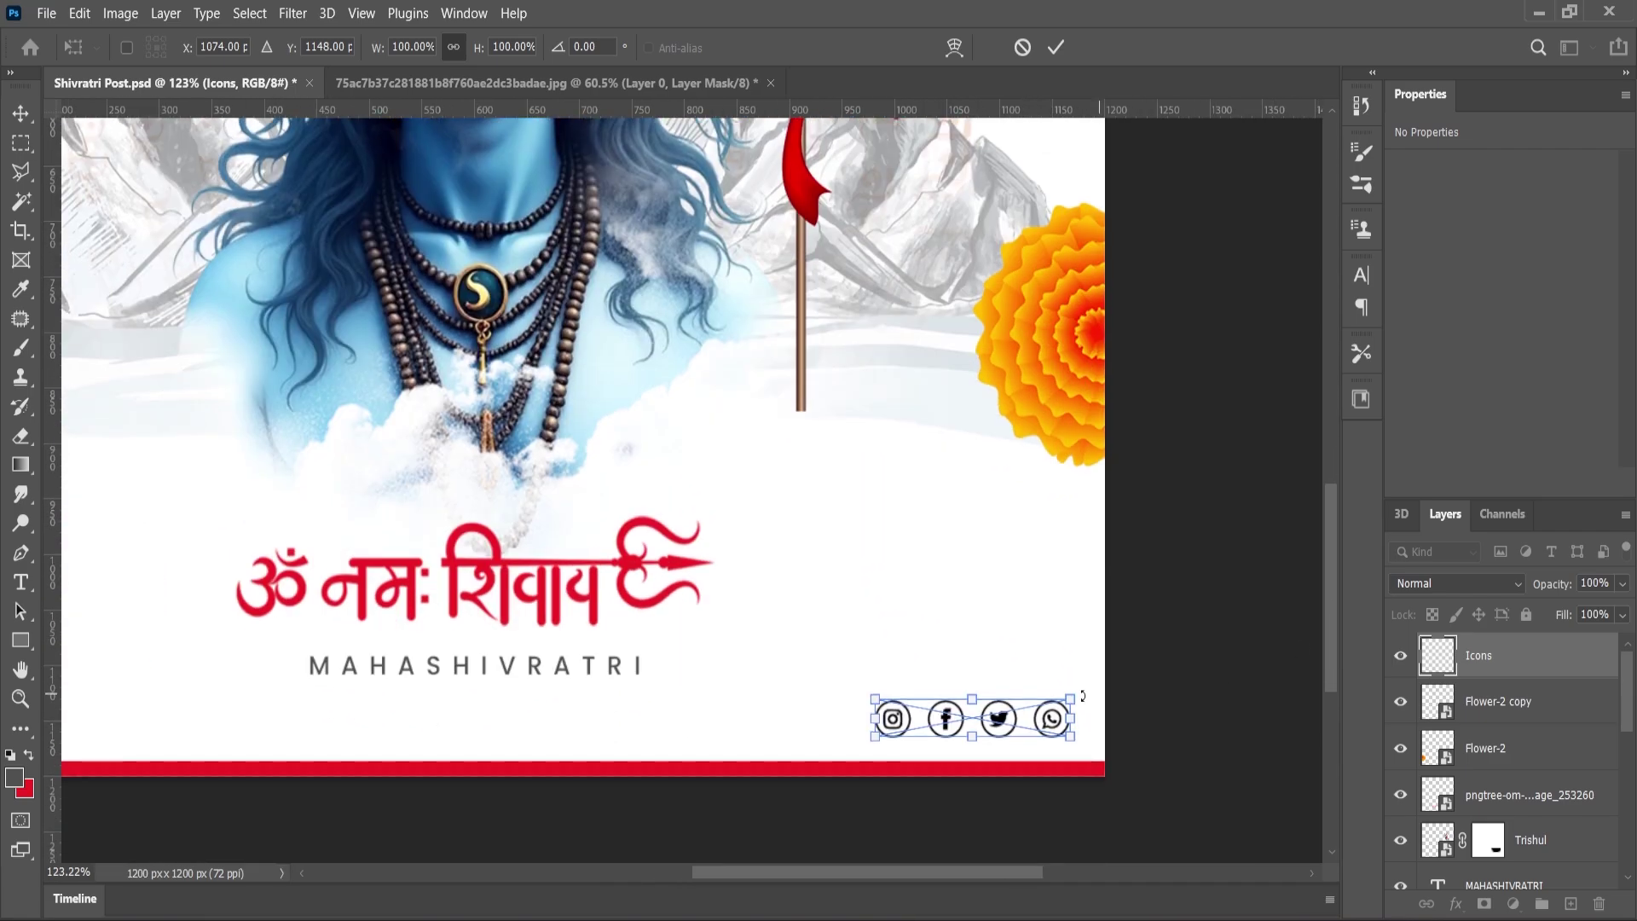
left_click_drag(1073, 699, 1079, 697)
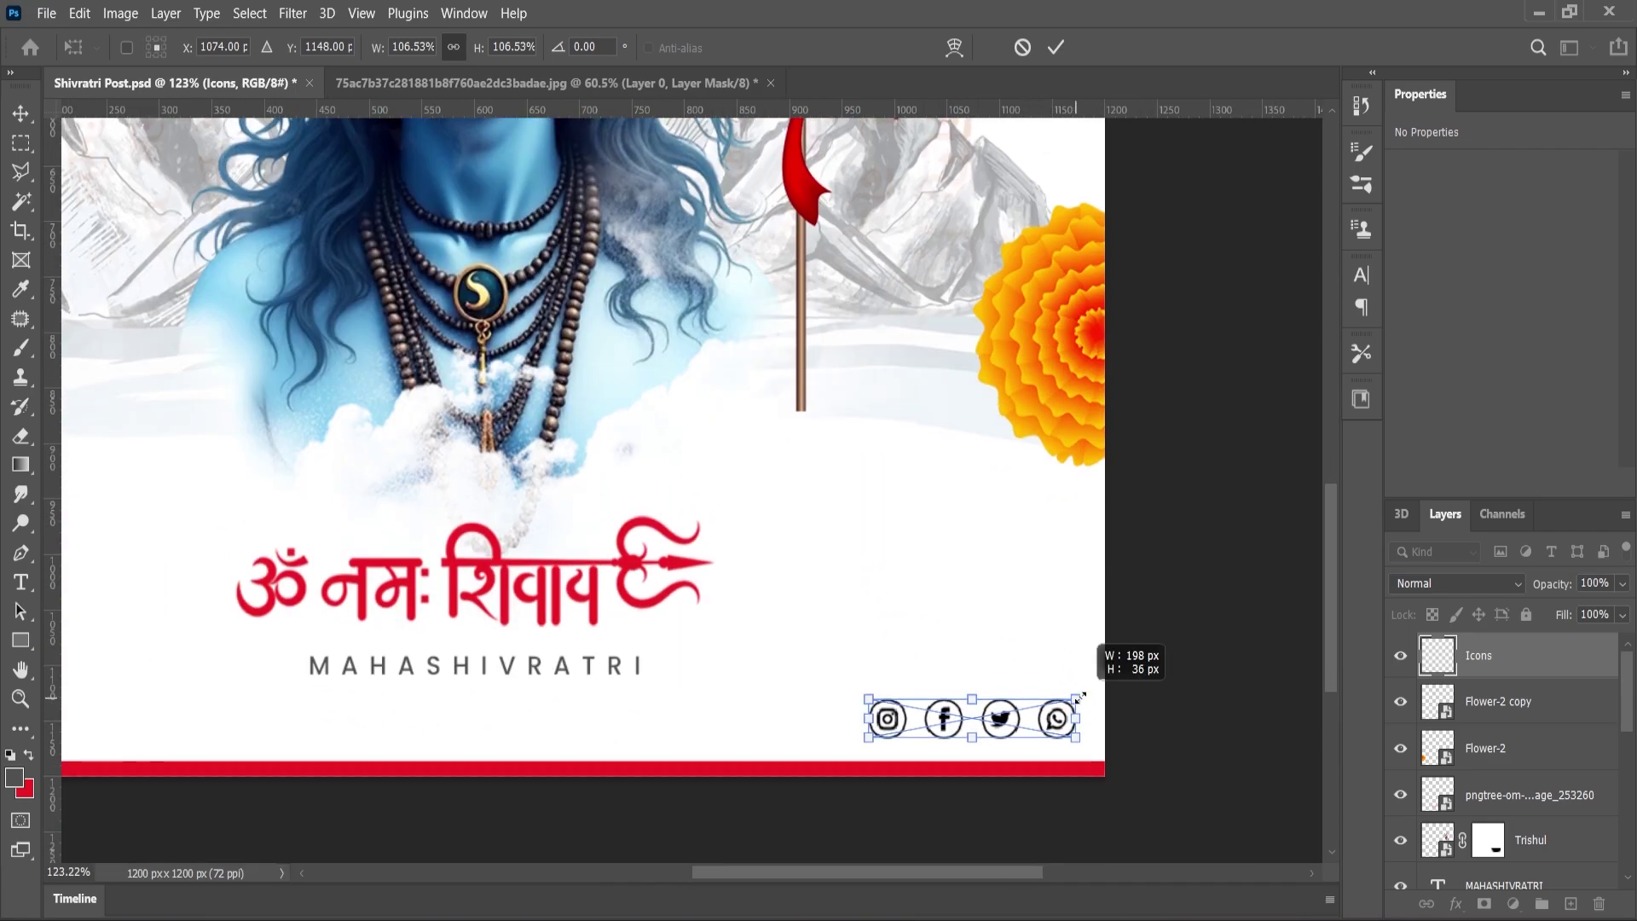
left_click(20, 698)
scroll(828, 556, "down", 5)
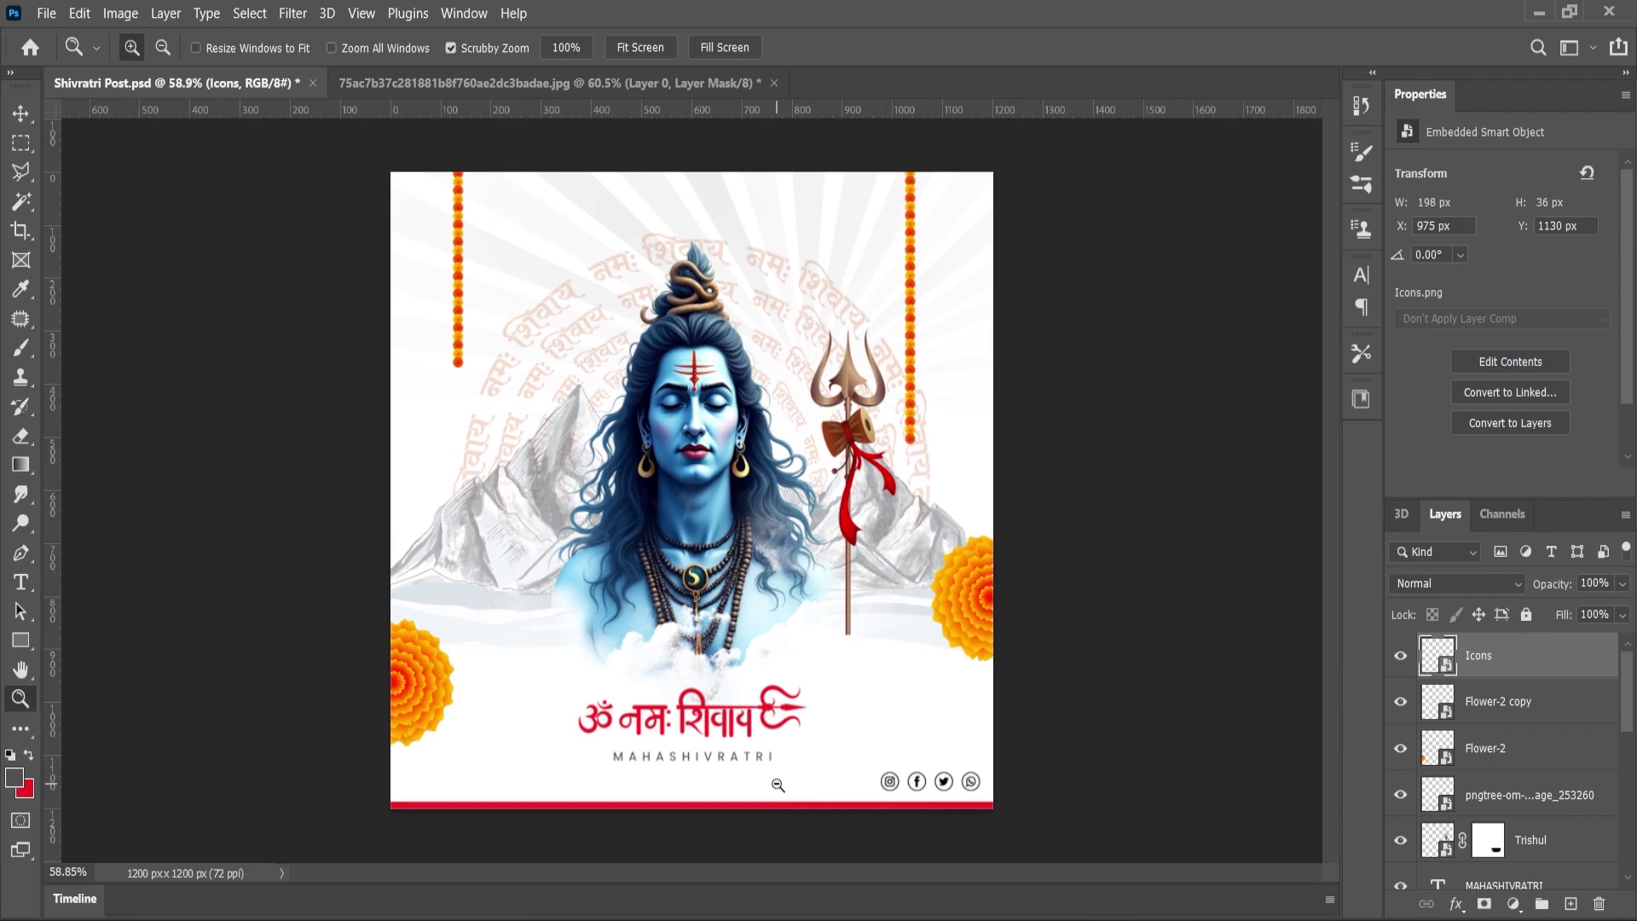
Step: Scale the Om Namah Shivay lettering to about 502 × 110 px around its center
scroll(777, 784, "up", 3)
key("v")
left_click(772, 720)
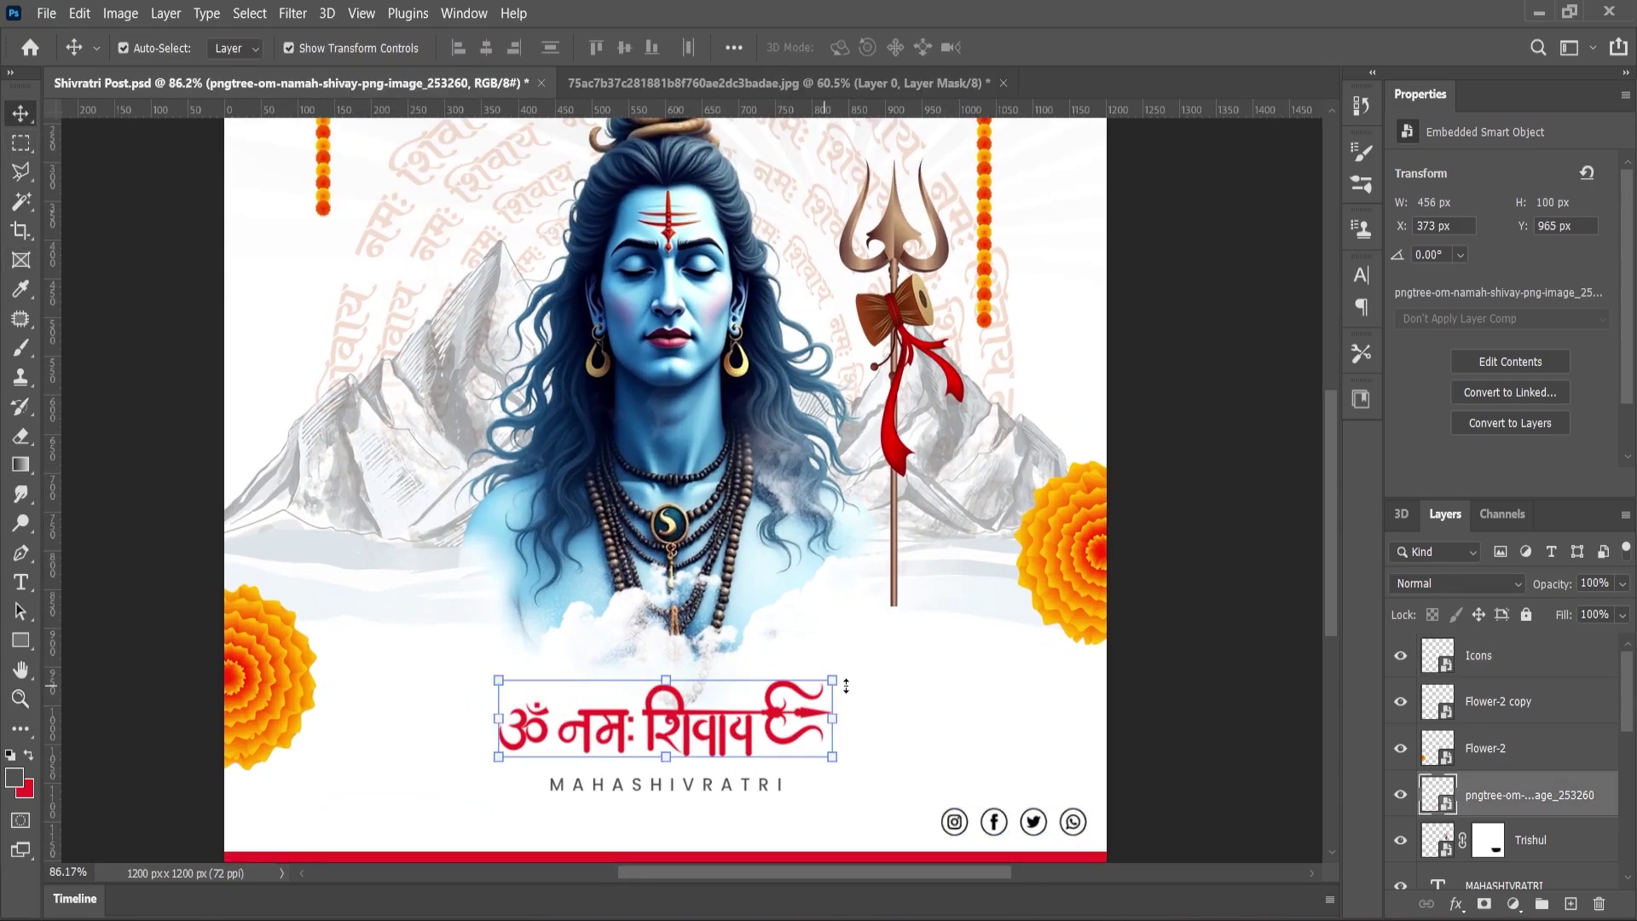
left_click(835, 682)
left_click_drag(838, 688, 855, 721)
key("ctrl+z")
key("Return")
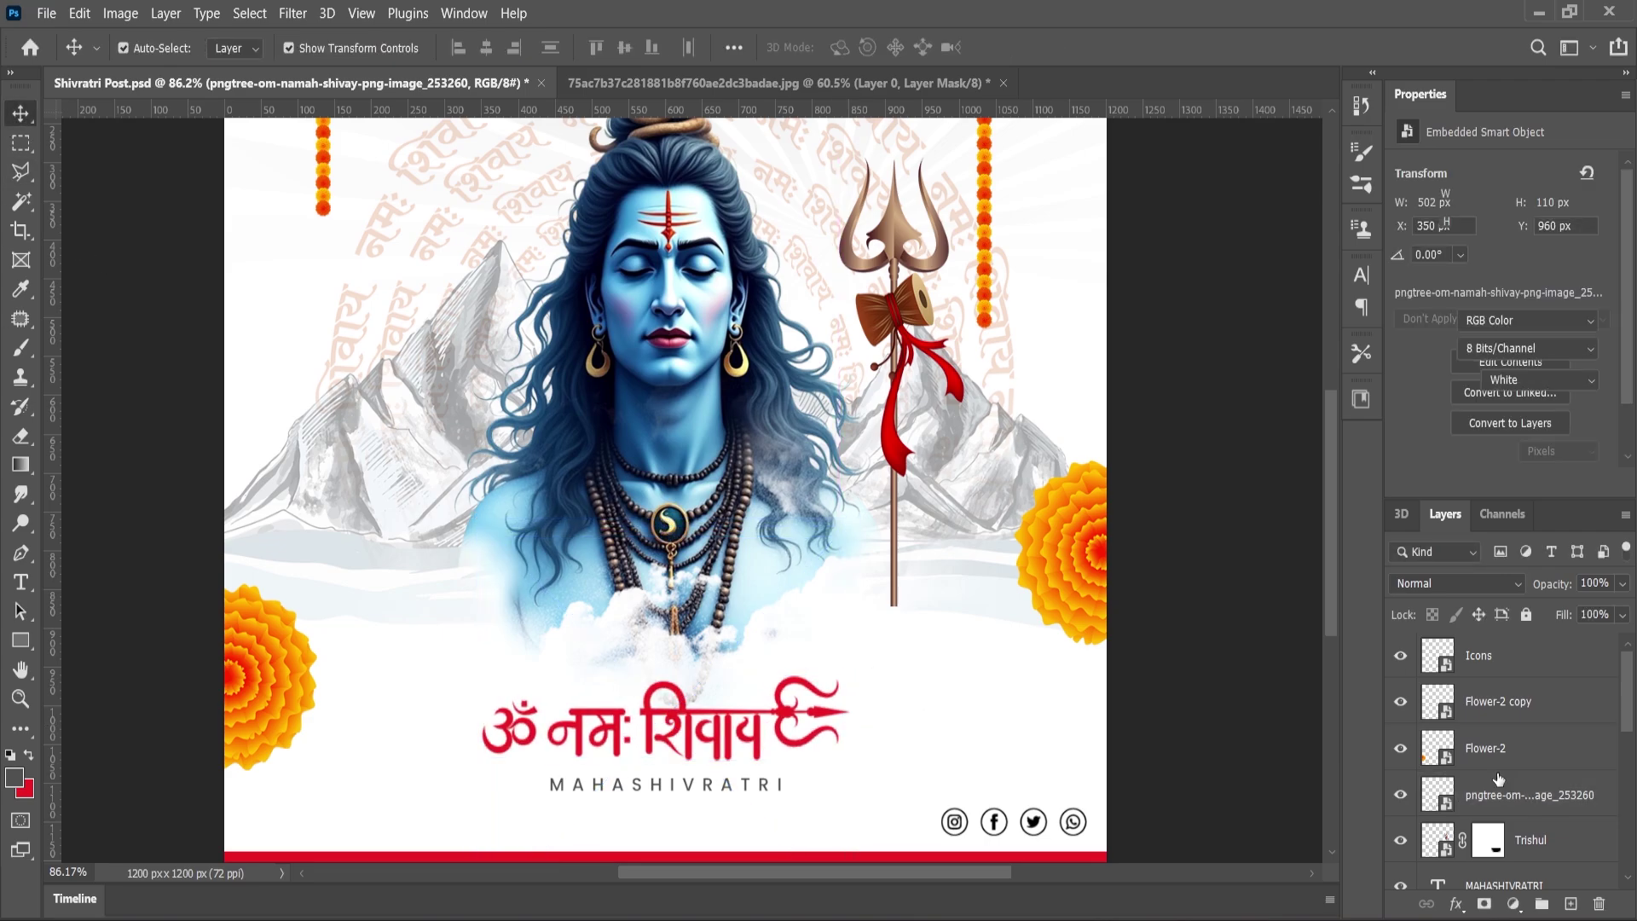
Step: Add a Levels adjustment layer above the Icons layer, set its black input level to 3, and compare the poster with and without it
left_click(1480, 656)
left_click(1513, 904)
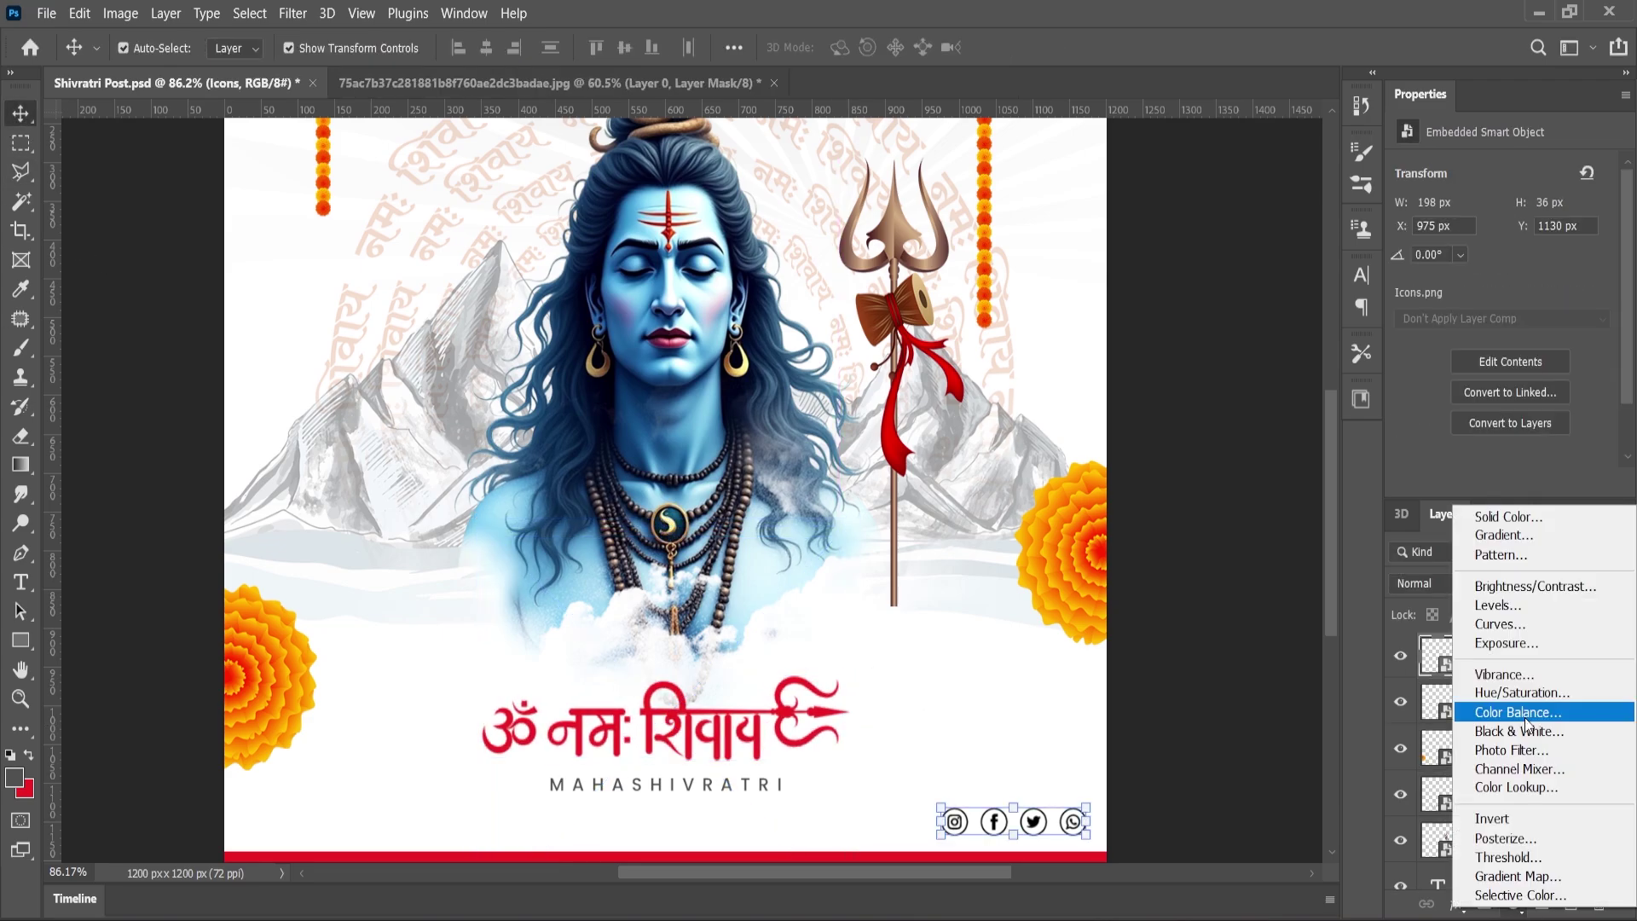
left_click(1488, 612)
key("ctrl+minus")
key("ctrl+minus")
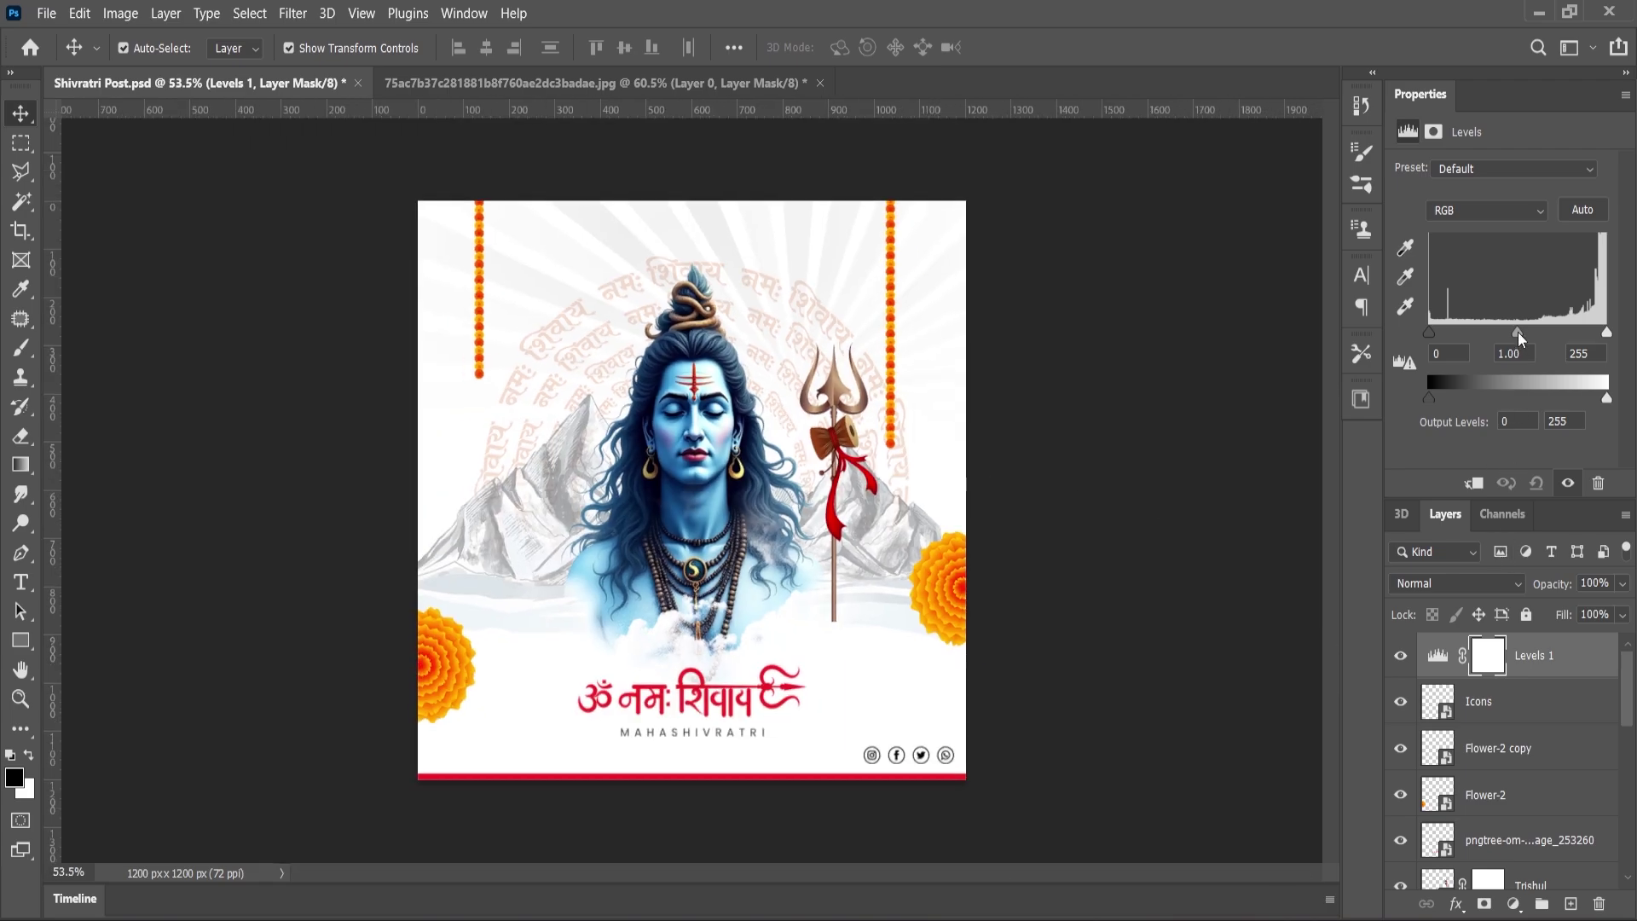
left_click_drag(1428, 332, 1431, 335)
left_click(1399, 656)
scroll(853, 652, "up", 2)
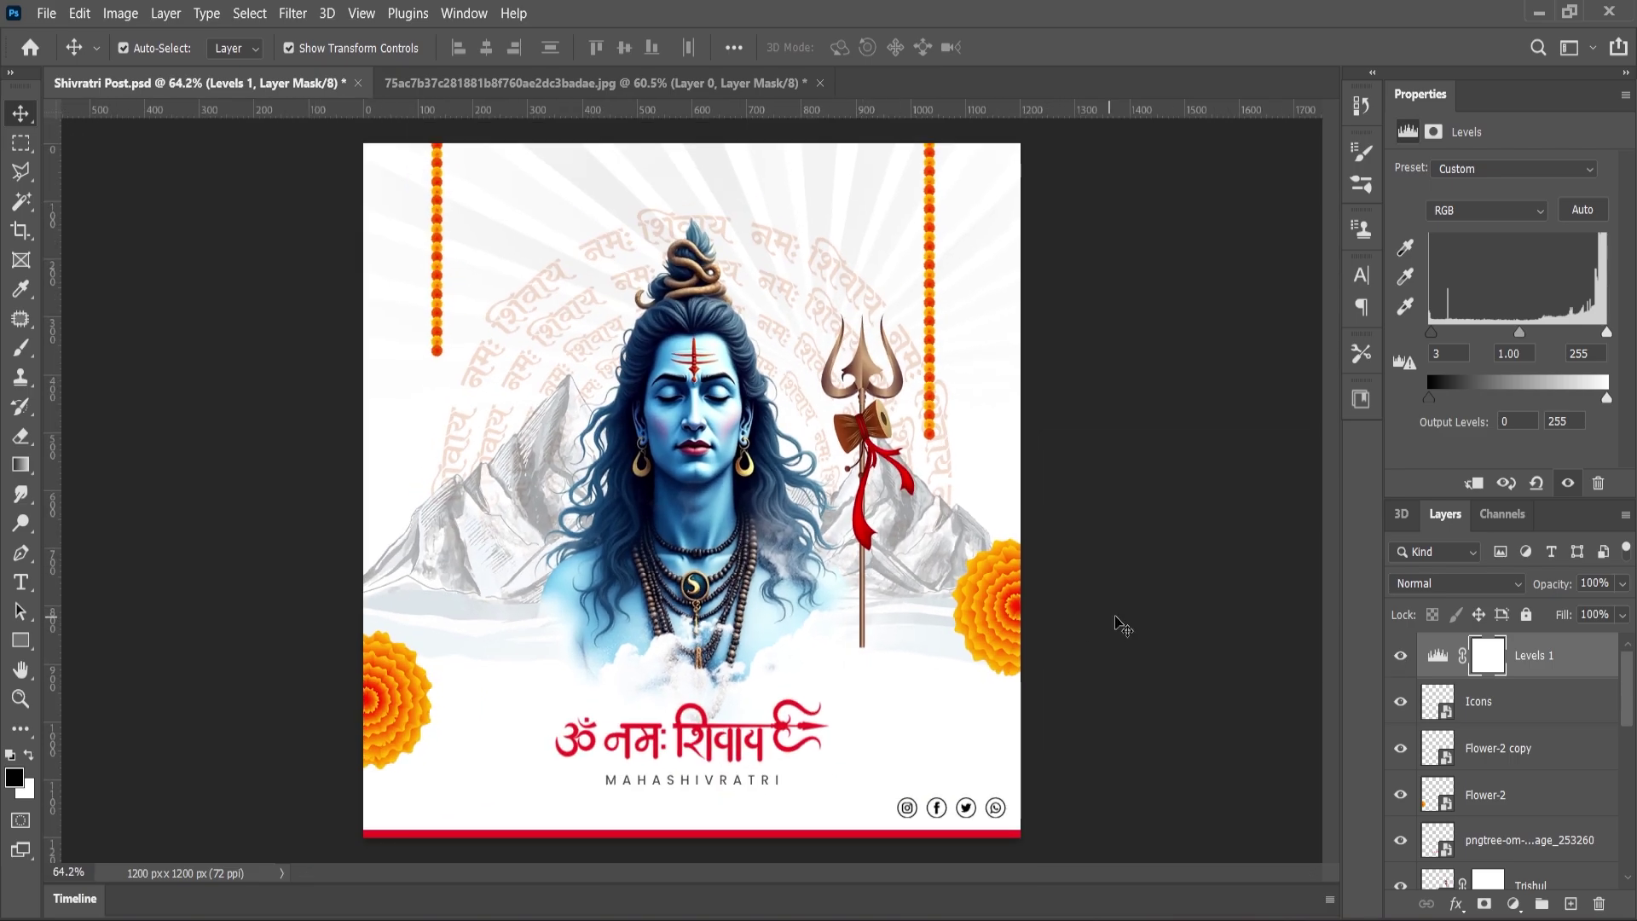
left_click(21, 698)
scroll(901, 156, "up", 1)
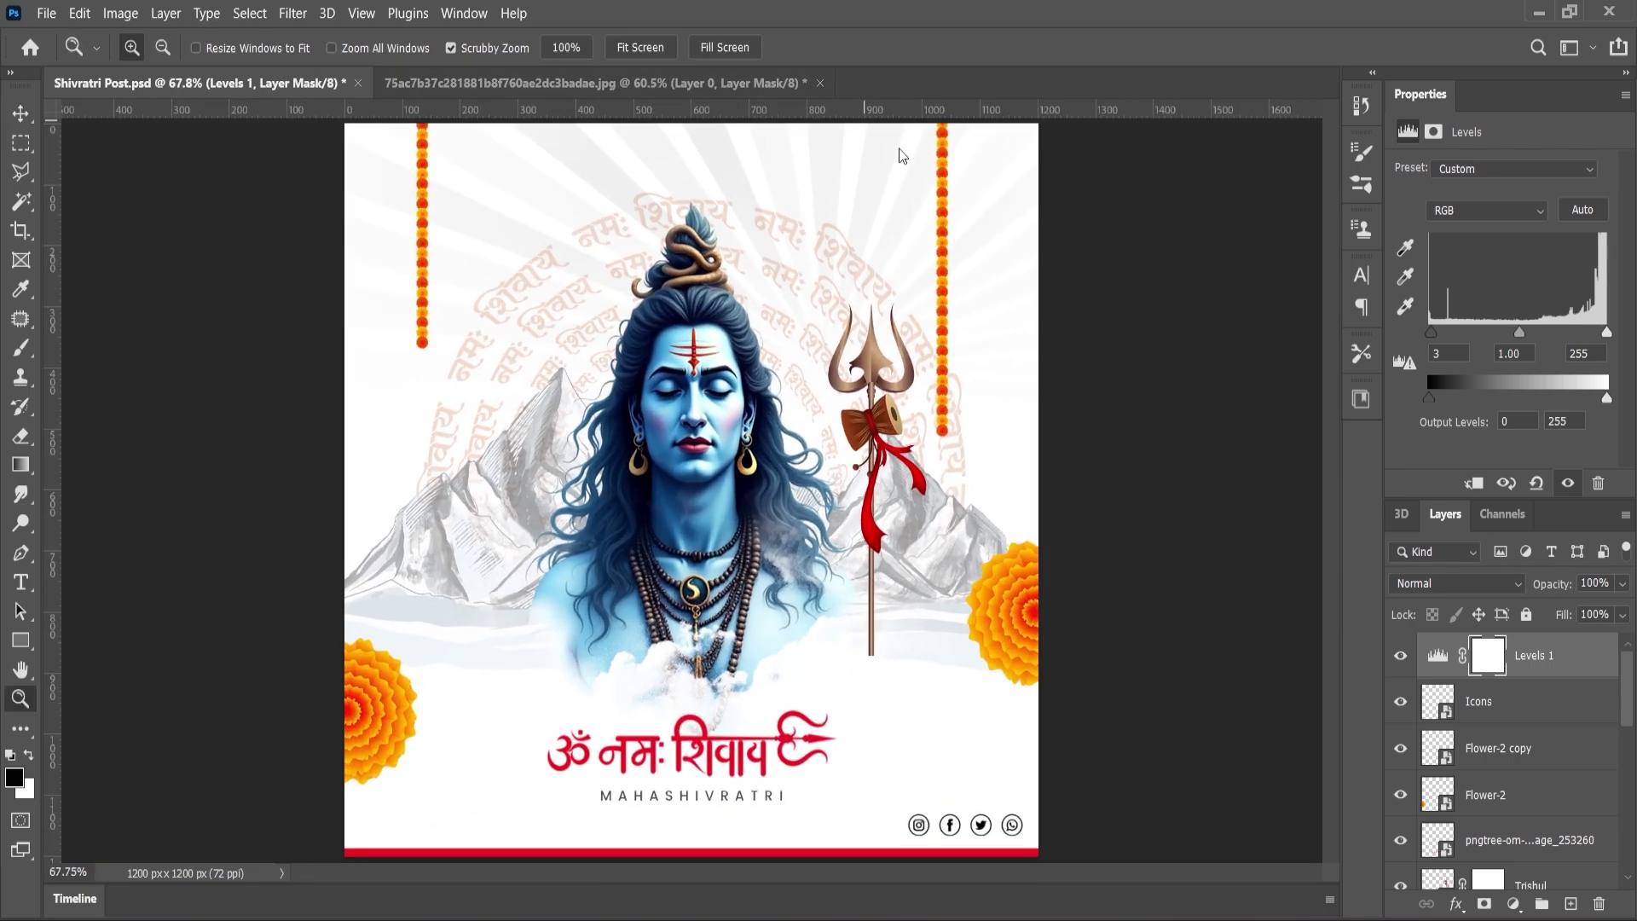